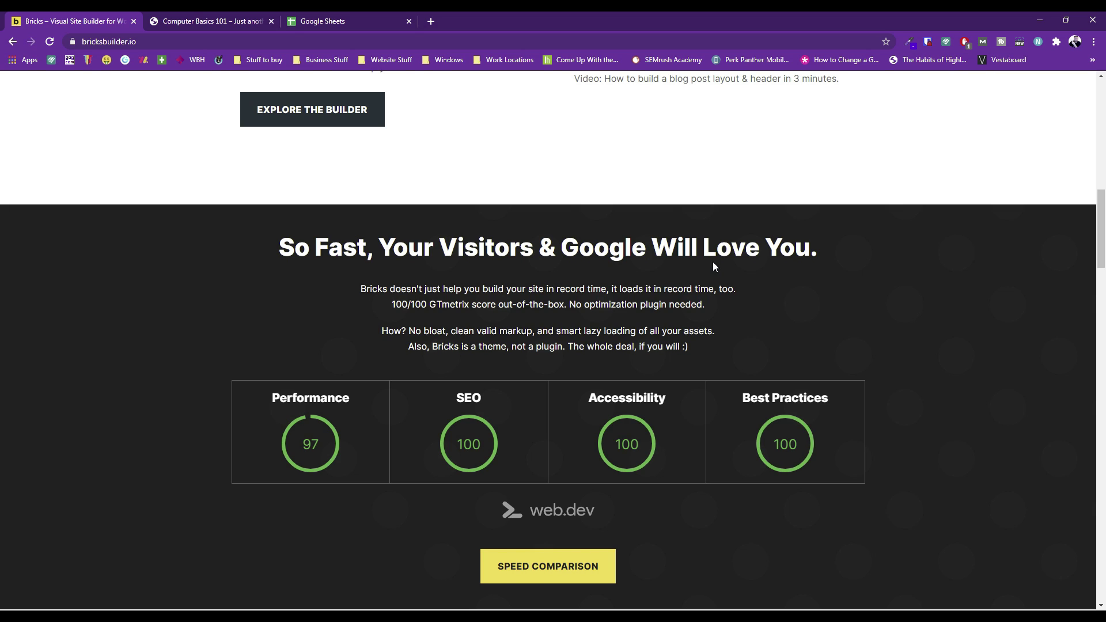
# - Examine the computerbasics101.com test page, highlighting its heading text and its button text
pyautogui.click(212, 17)
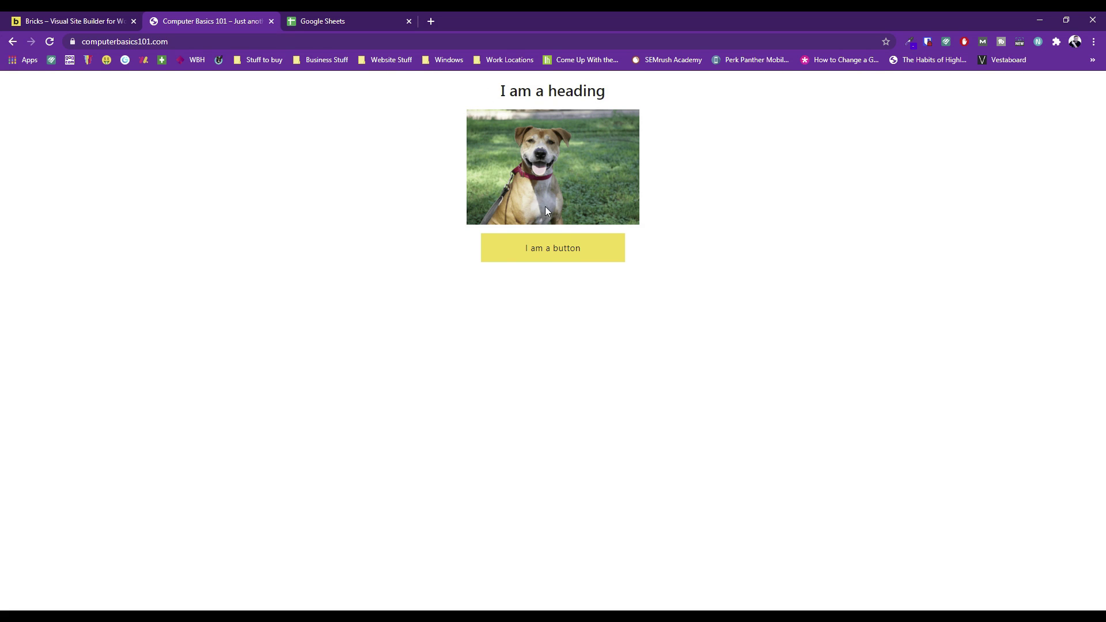
pyautogui.tripleClick(476, 89)
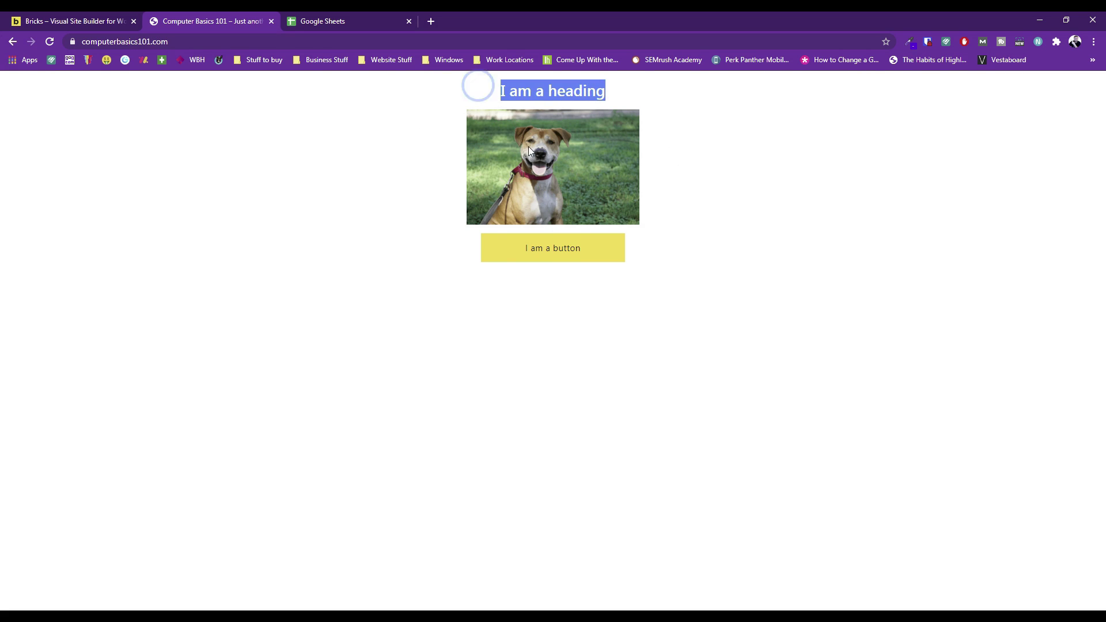
pyautogui.moveTo(506, 242); pyautogui.dragTo(674, 251)
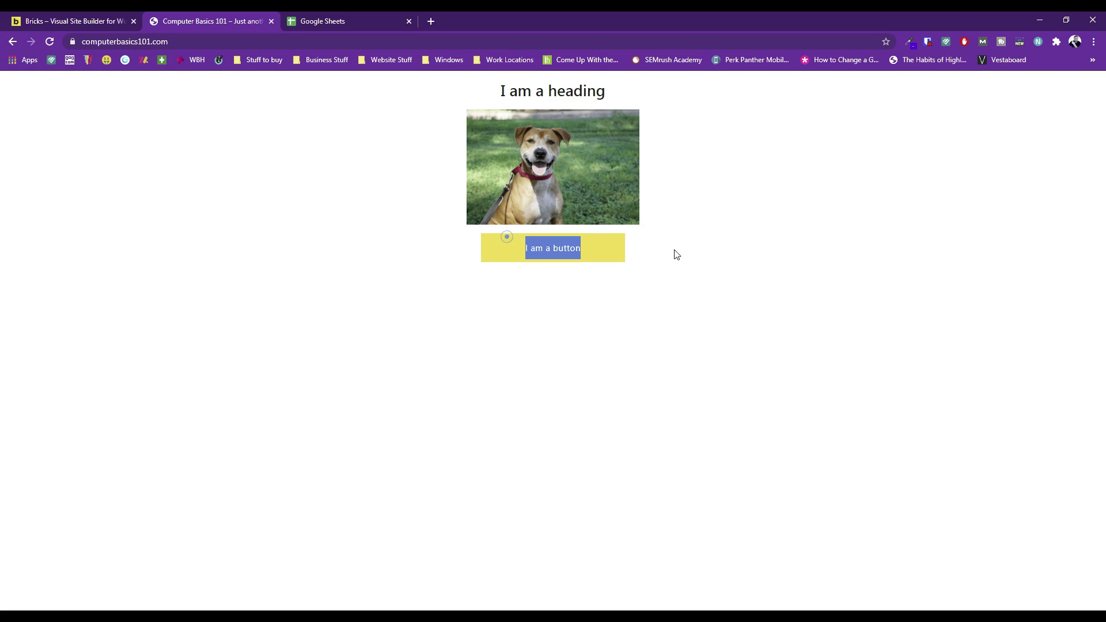
pyautogui.click(550, 294)
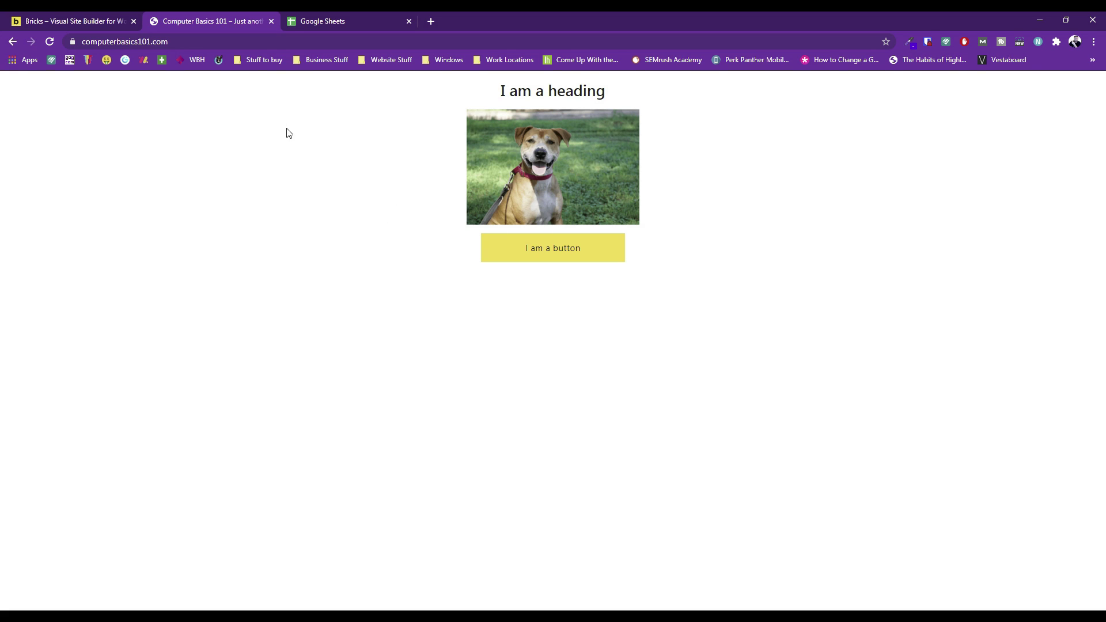
# - Open gtmetrix.com in a new browser tab
pyautogui.click(432, 21)
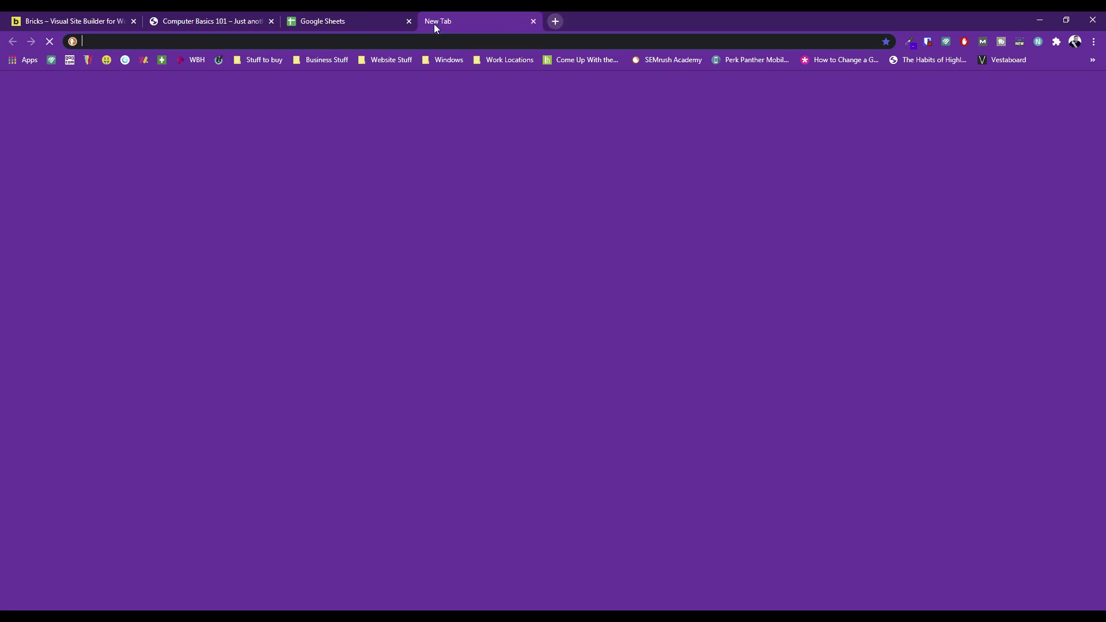
pyautogui.write('gtmetrix.com')
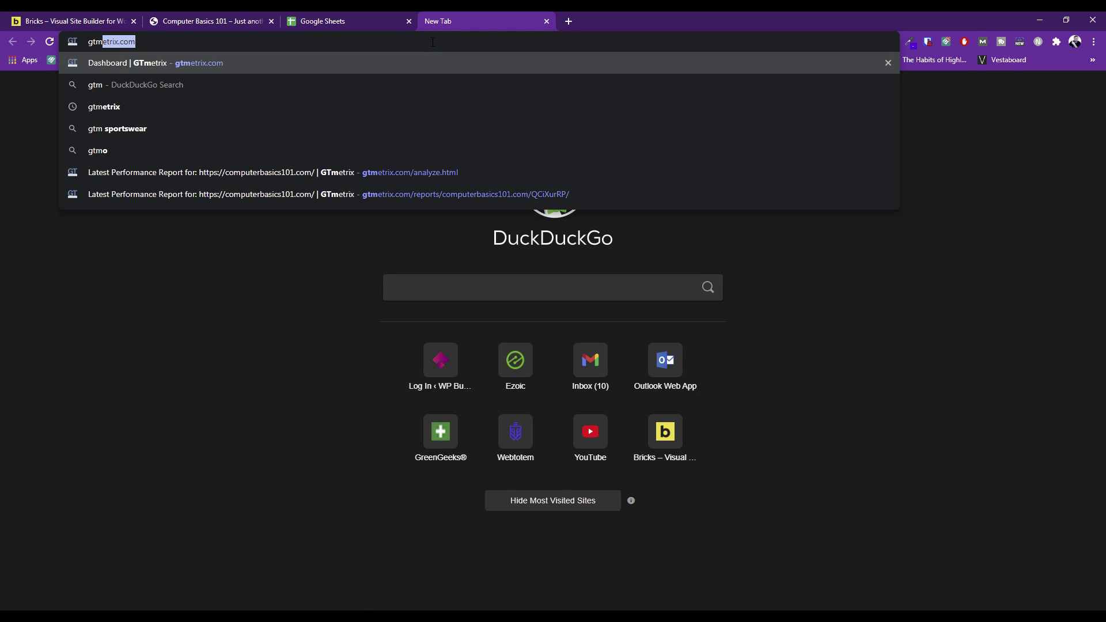
pyautogui.press('Return')
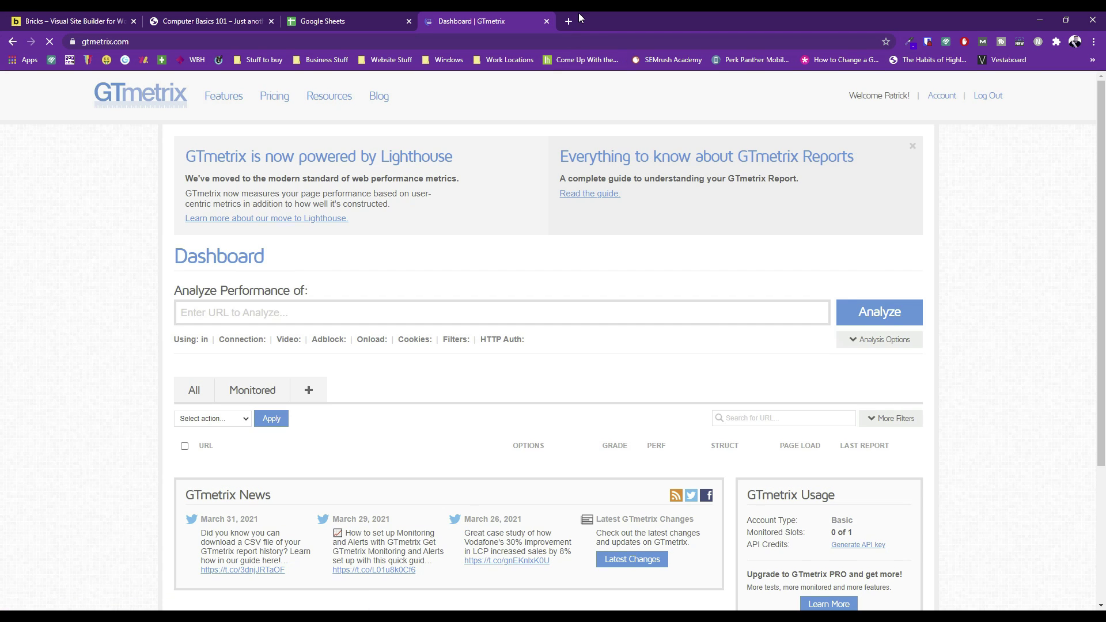
# - Search the web for page speed insights in another new browser tab and open Google's PageSpeed Insights page
pyautogui.click(564, 23)
pyautogui.write('pag')
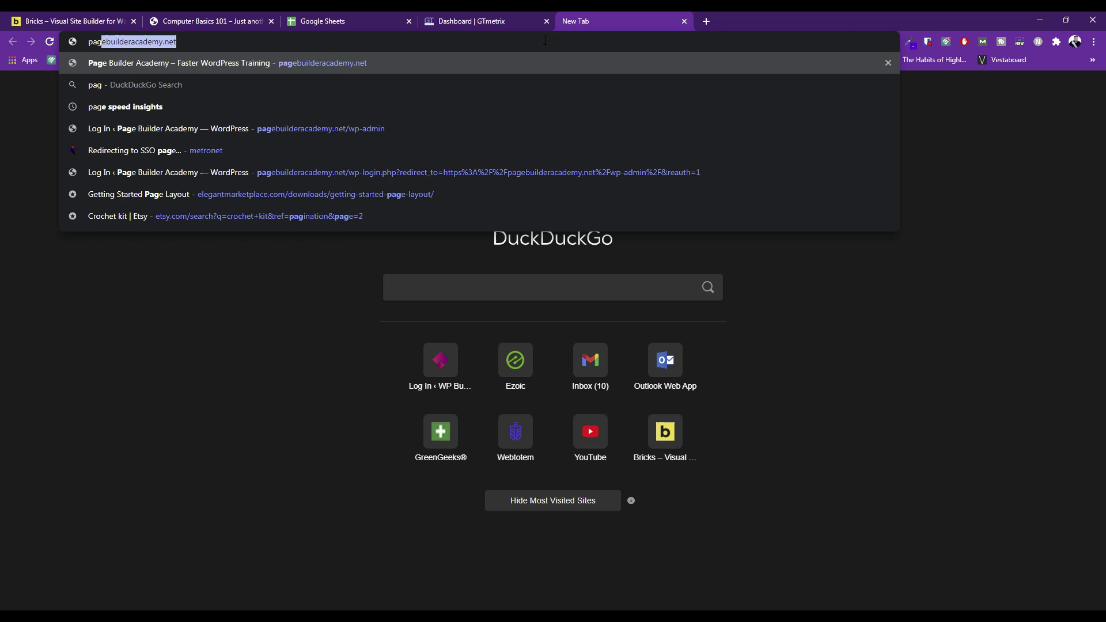
pyautogui.write('e spe')
pyautogui.press('Return')
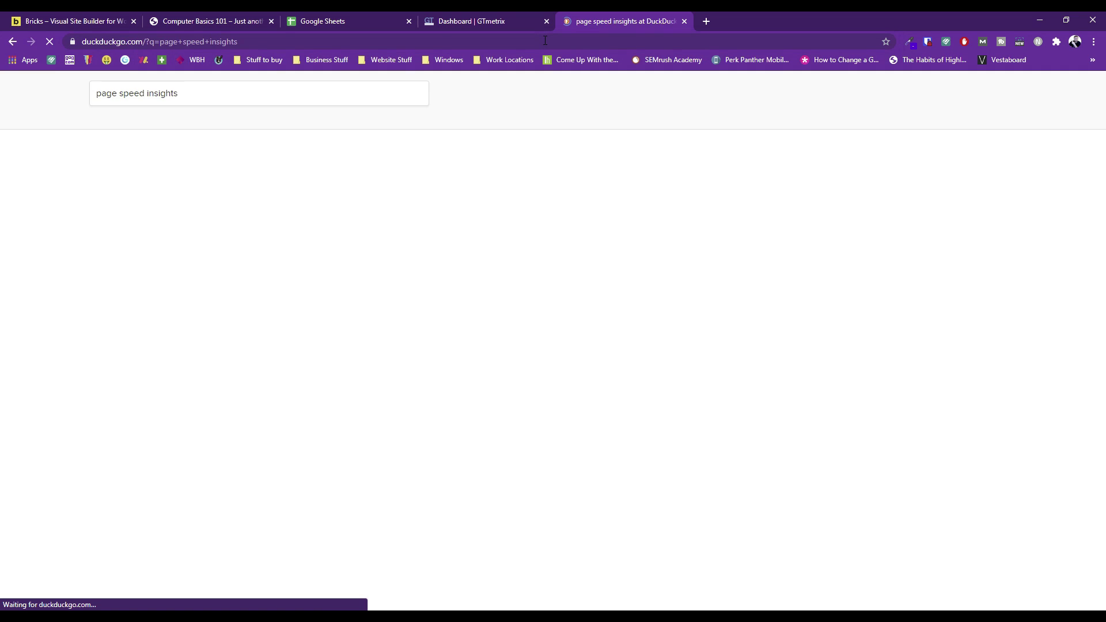
pyautogui.click(188, 175)
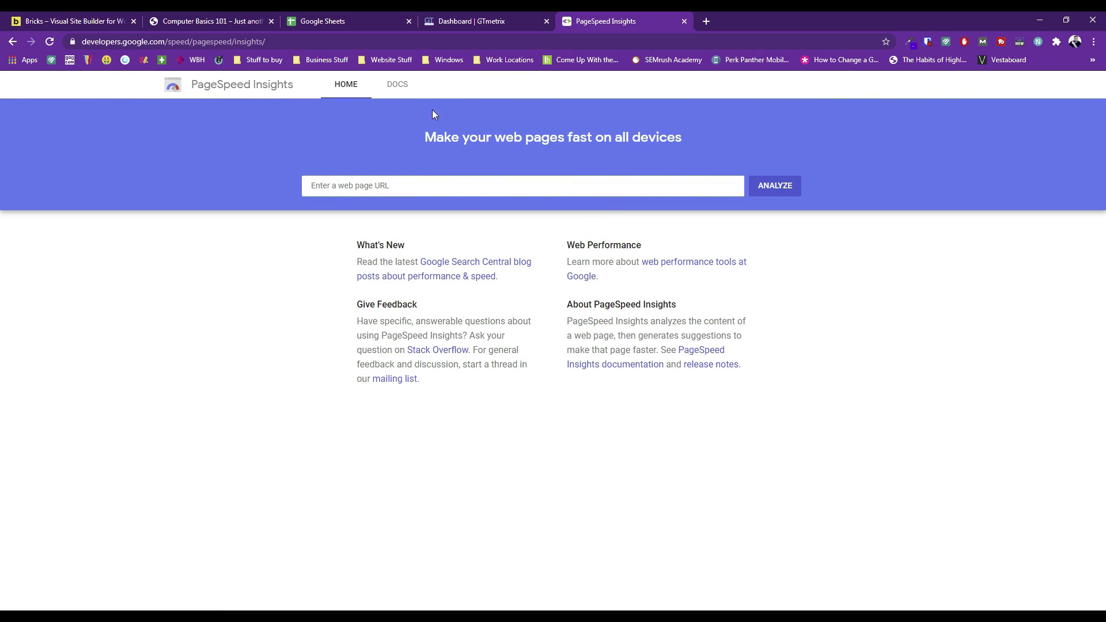
# - Open the Ultimate Page Builder Test spreadsheet in Google Sheets and review the tested builders from Kadence Base through Bricks
pyautogui.click(361, 11)
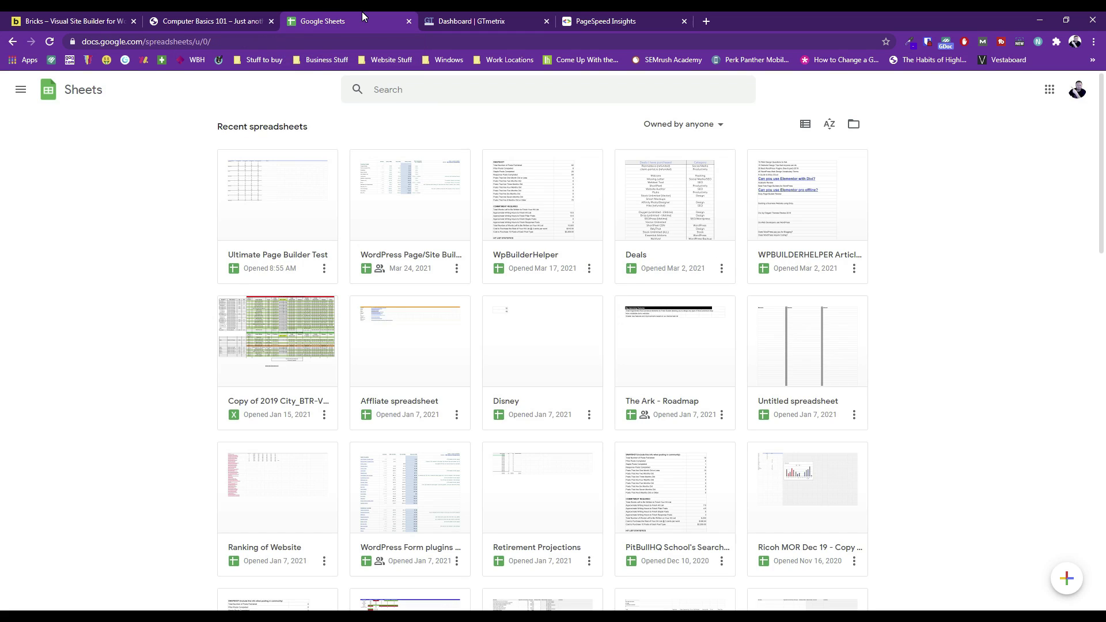
pyautogui.click(275, 192)
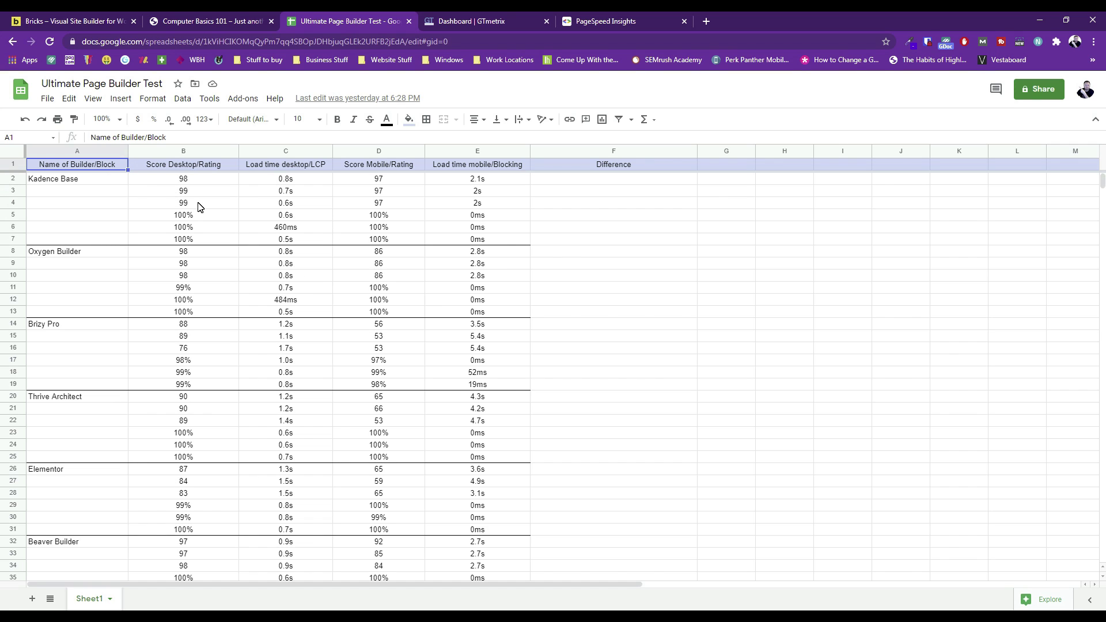
pyautogui.scroll(-3, 199, 208)
pyautogui.scroll(1, 101, 236)
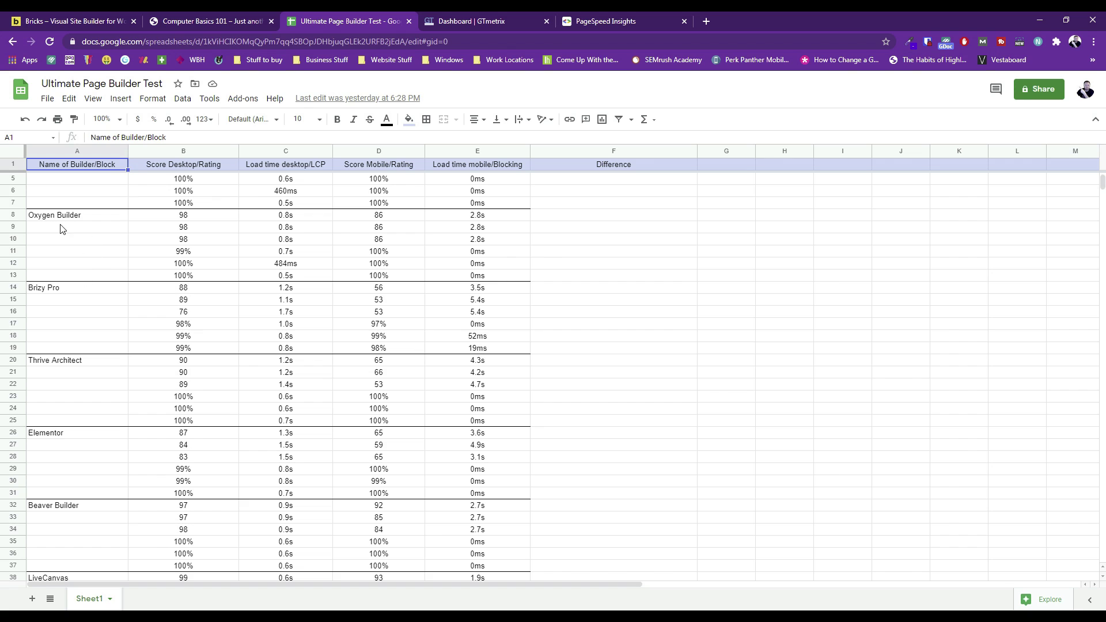
pyautogui.scroll(-5, 85, 470)
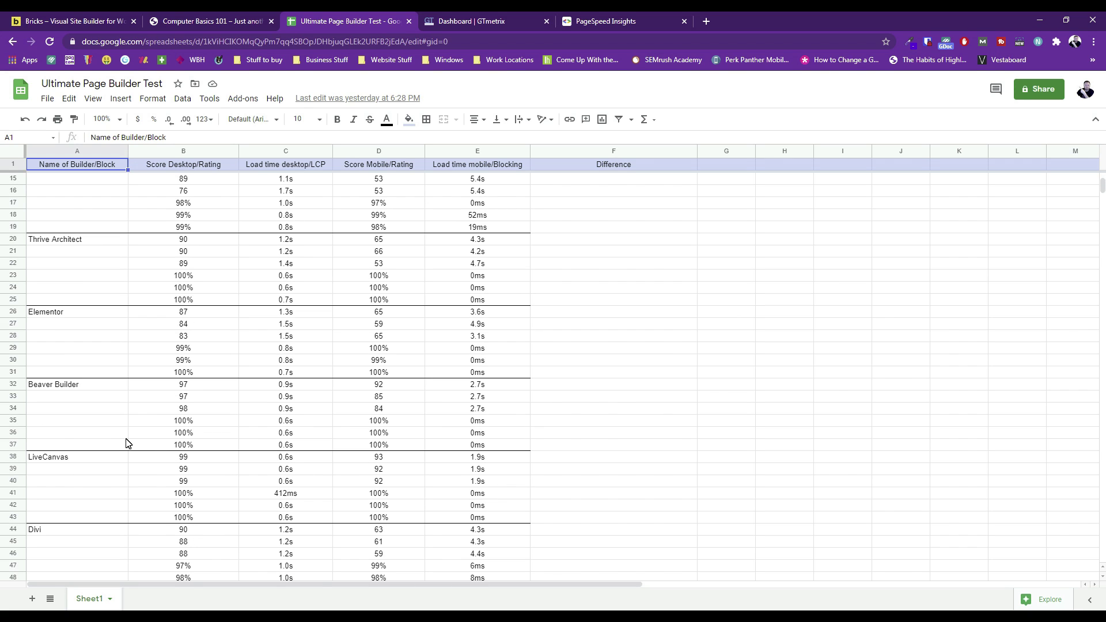
pyautogui.scroll(-15, 128, 447)
pyautogui.scroll(-3, 129, 448)
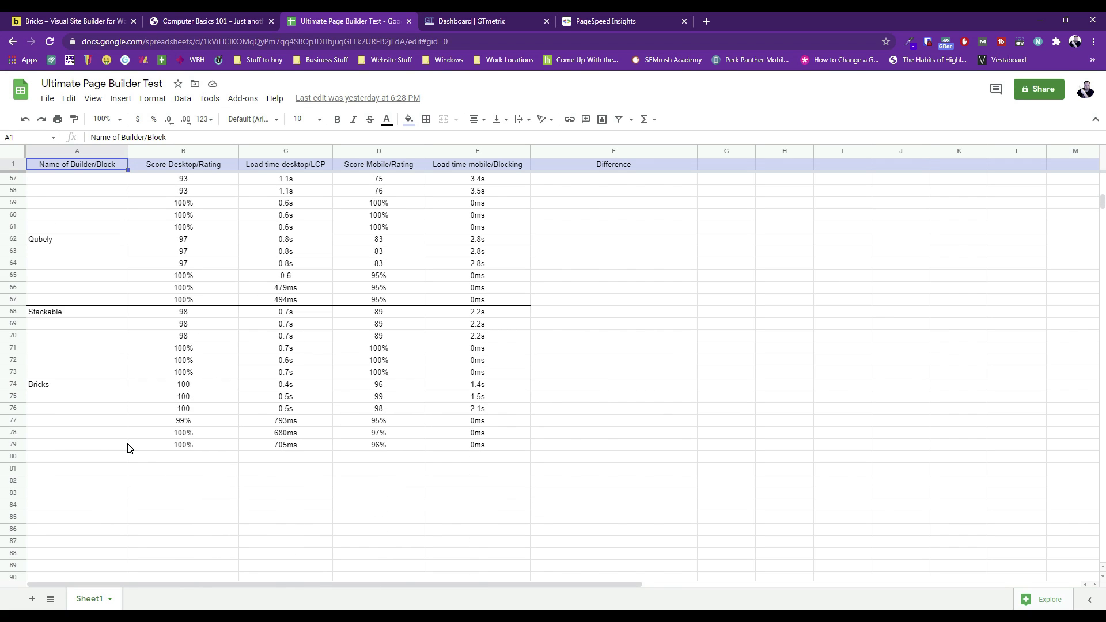
pyautogui.scroll(15, 129, 448)
pyautogui.scroll(5, 128, 448)
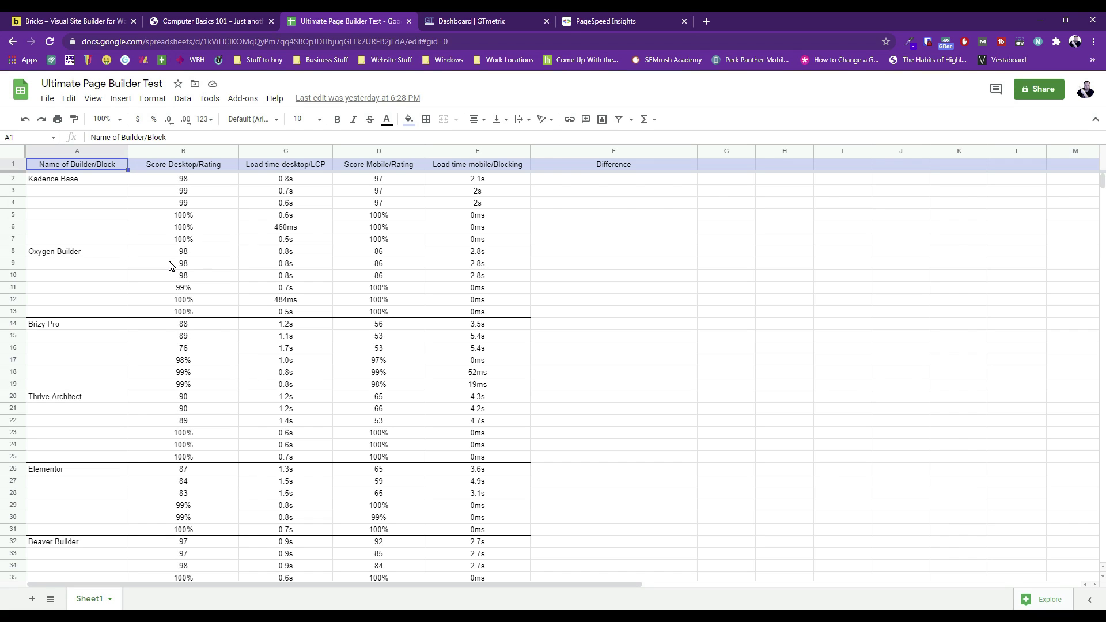
pyautogui.scroll(-6, 217, 286)
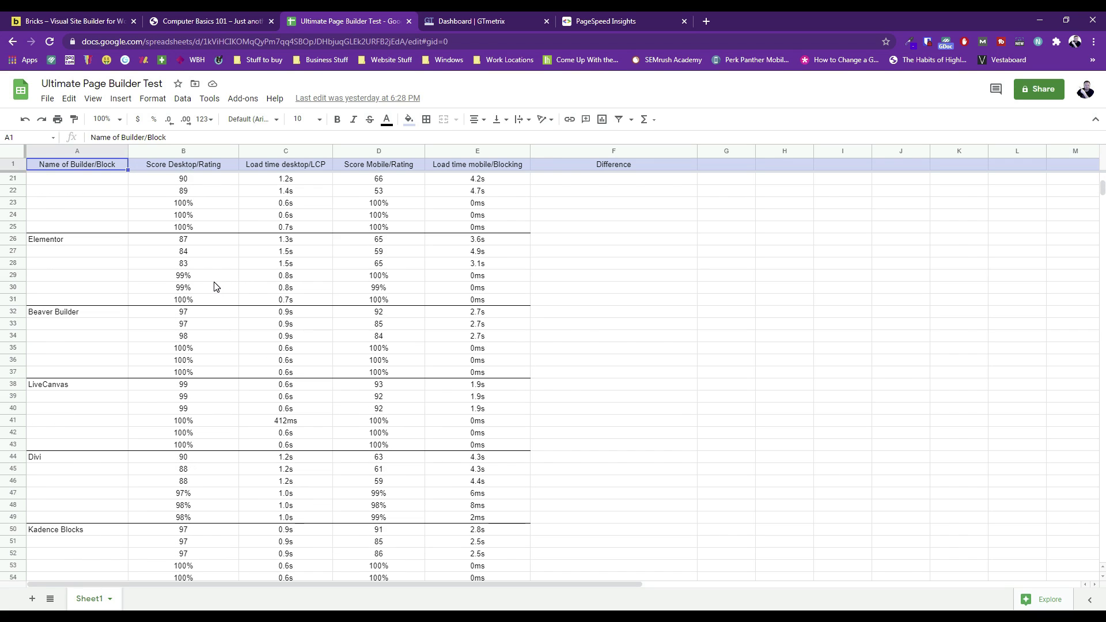
pyautogui.scroll(-3, 216, 287)
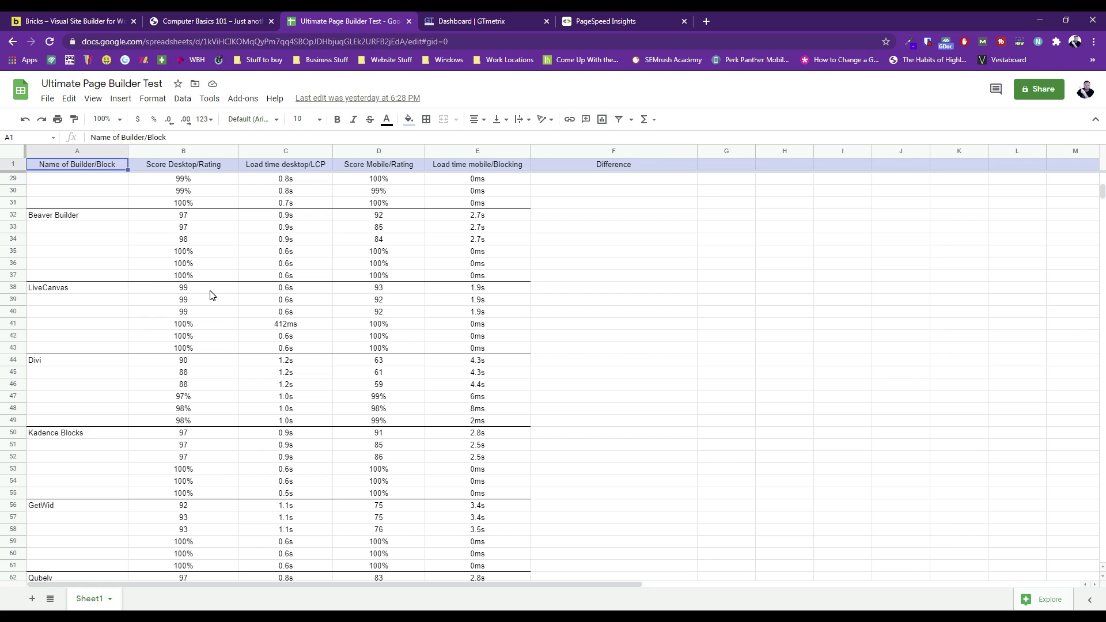
pyautogui.scroll(9, 214, 291)
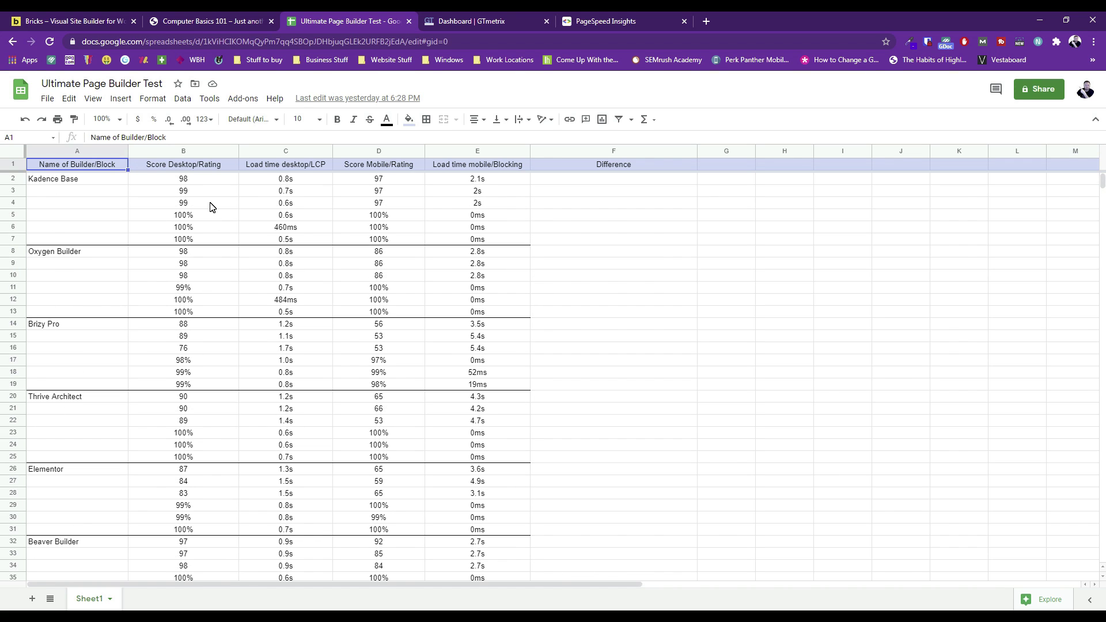
# - Highlight Kadence Base's first three result rows, B2:E4, followed by its last three, B5:E7
pyautogui.moveTo(149, 180); pyautogui.dragTo(185, 203)
pyautogui.moveTo(259, 217); pyautogui.dragTo(483, 205)
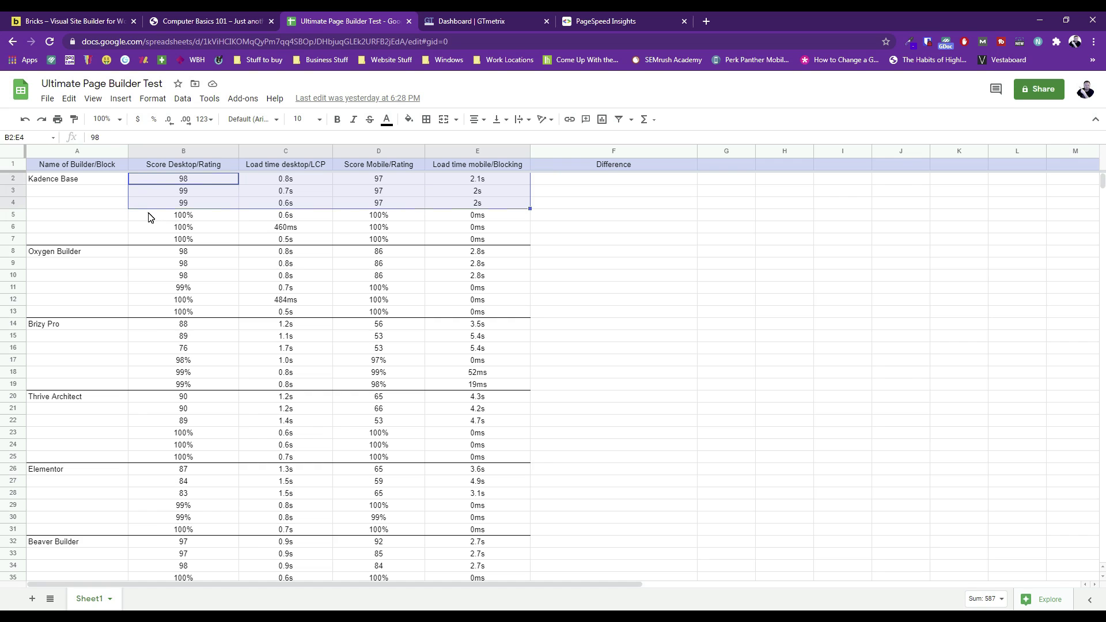
pyautogui.moveTo(148, 217); pyautogui.dragTo(475, 239)
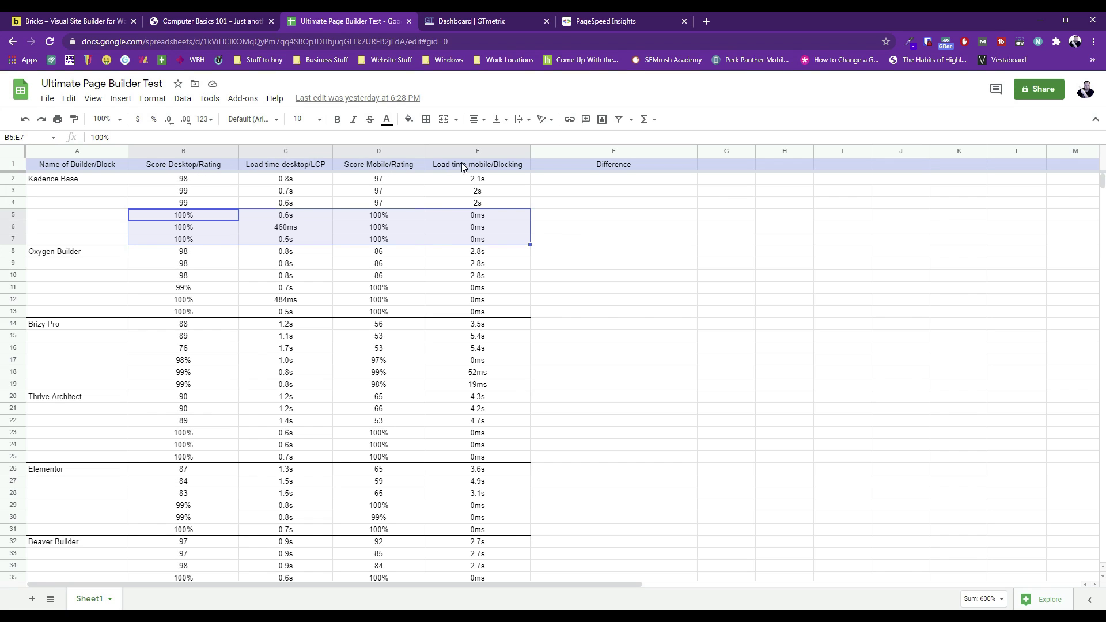
# - Select Kadence Base's first desktop score in B2, view the PageSpeed Insights page, and return to the spreadsheet
pyautogui.click(162, 182)
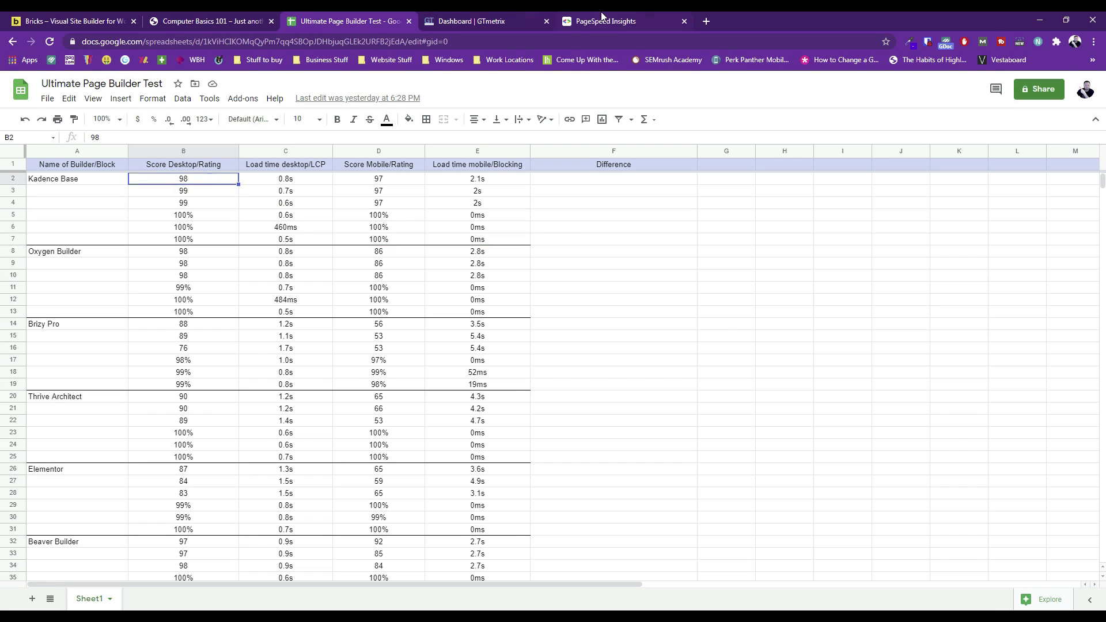
pyautogui.click(602, 21)
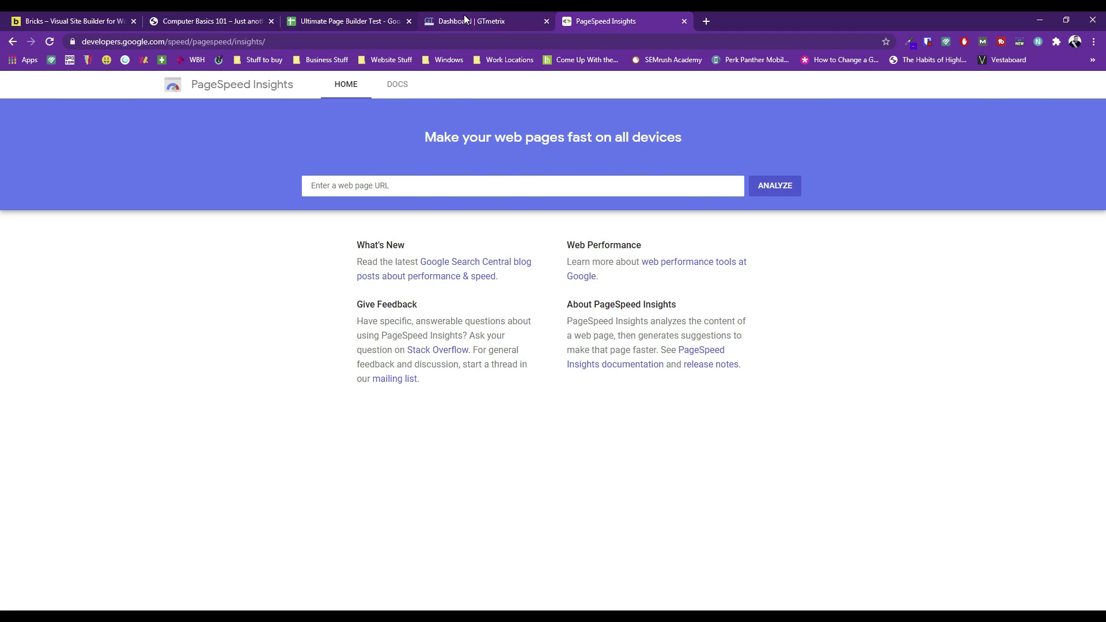
pyautogui.click(345, 21)
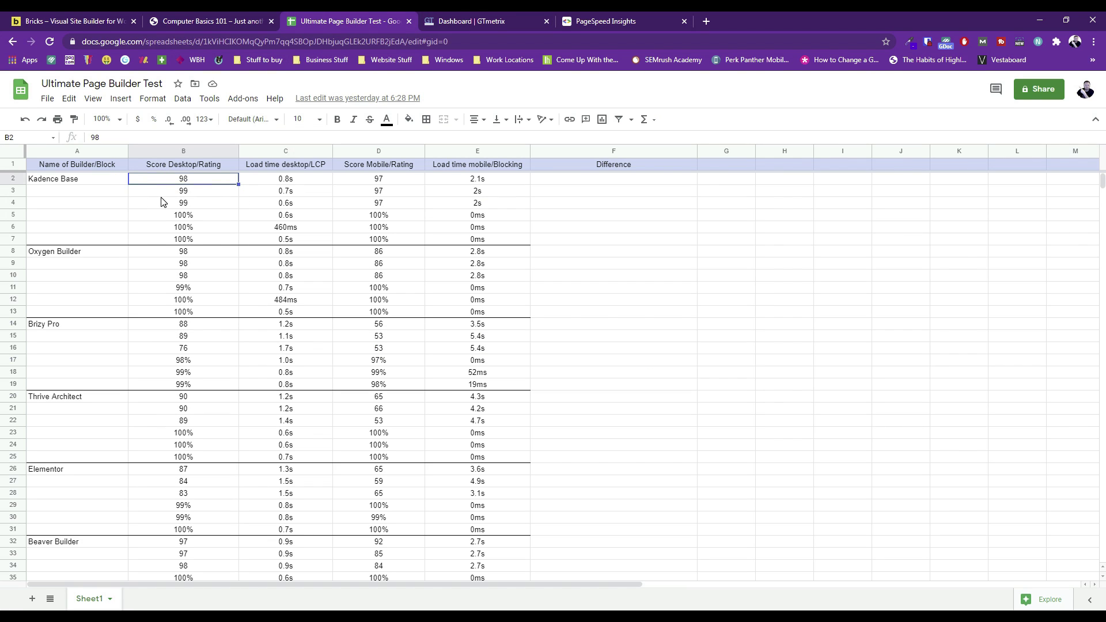
# - Select Kadence Base's percentage result rows B5:E7, view the GTmetrix dashboard, and return to the spreadsheet
pyautogui.click(157, 215)
pyautogui.moveTo(208, 230); pyautogui.dragTo(481, 242)
pyautogui.click(455, 20)
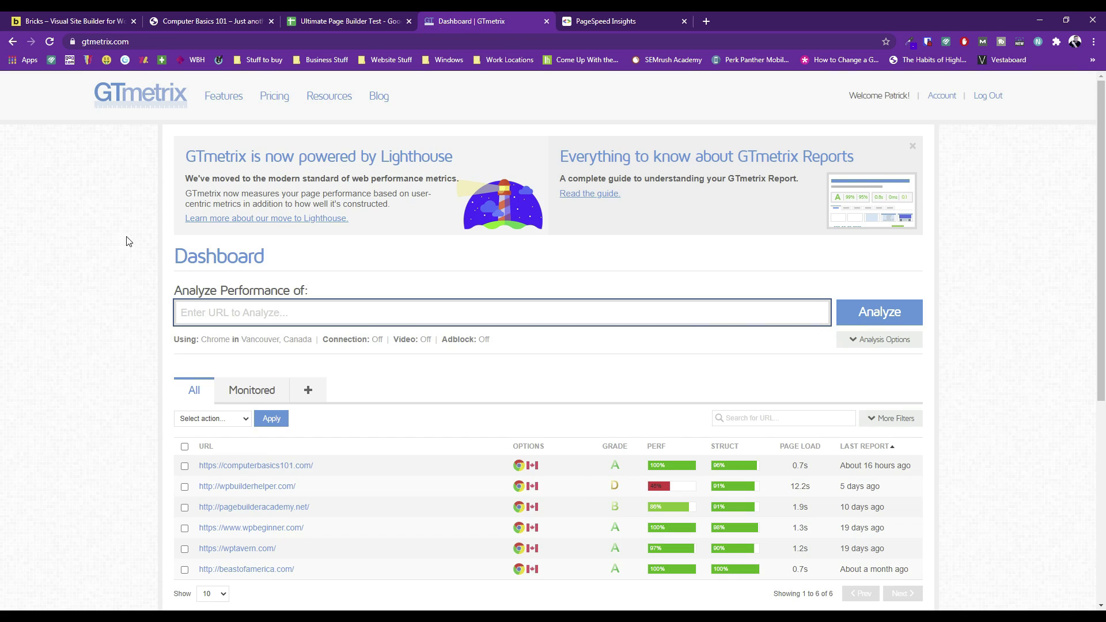
pyautogui.click(324, 17)
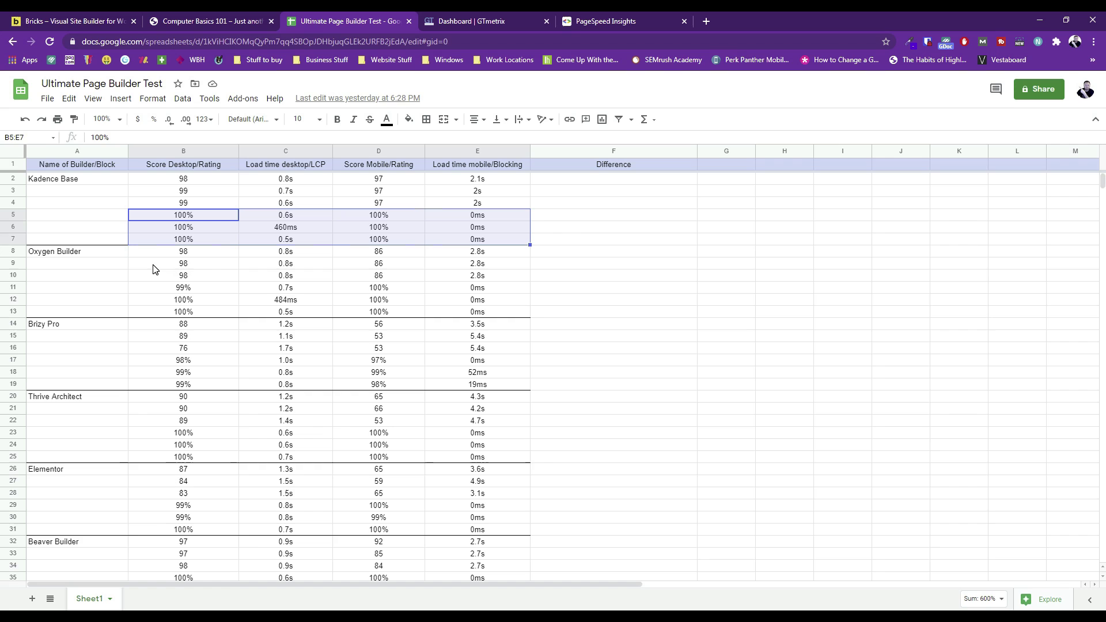
pyautogui.click(166, 253)
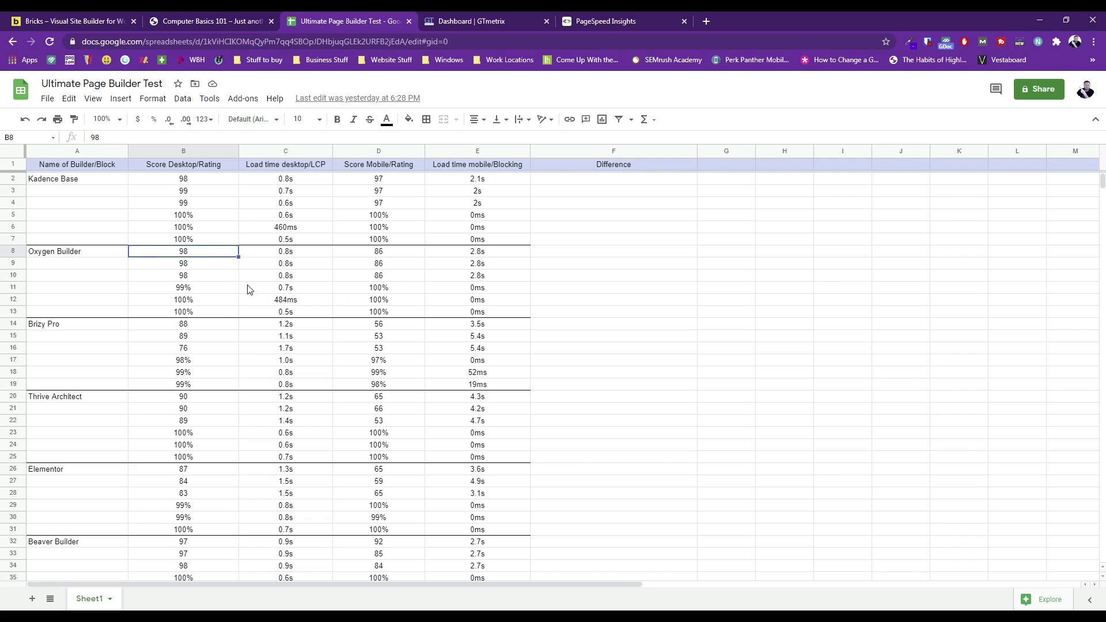
pyautogui.scroll(-1, 288, 296)
pyautogui.scroll(2, 288, 297)
pyautogui.scroll(-5, 264, 419)
pyautogui.scroll(5, 311, 419)
pyautogui.click(461, 152)
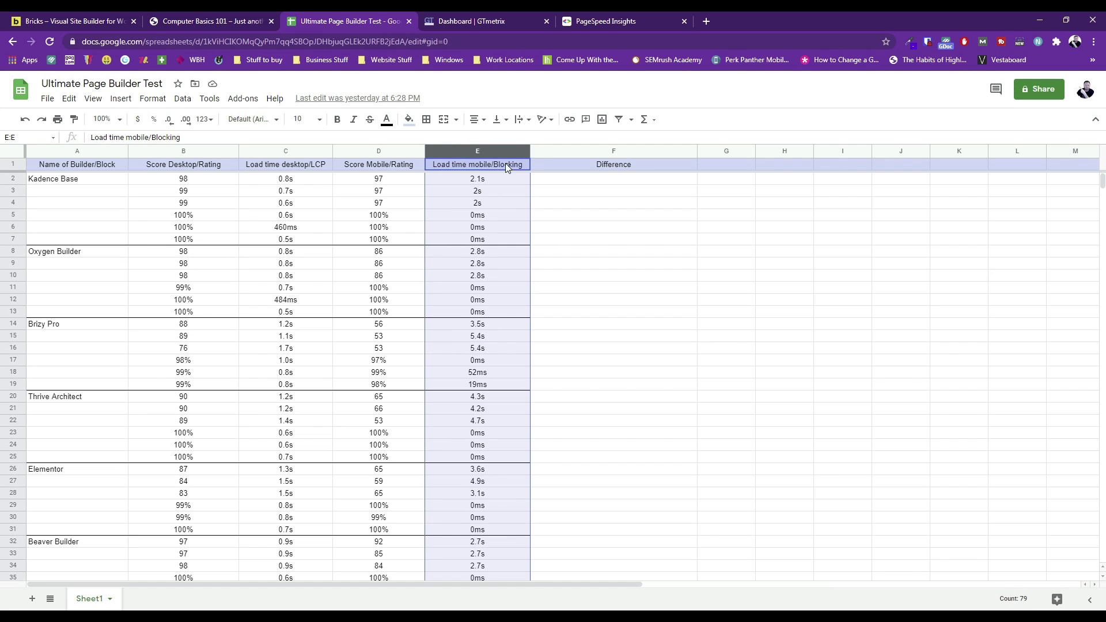
pyautogui.click(352, 152)
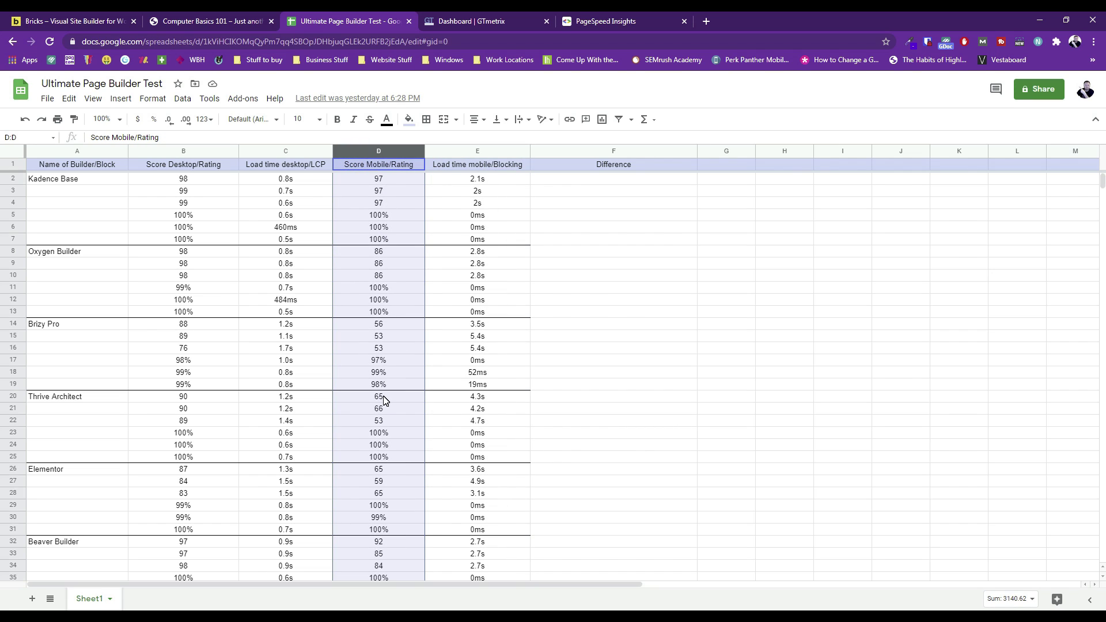
pyautogui.click(451, 204)
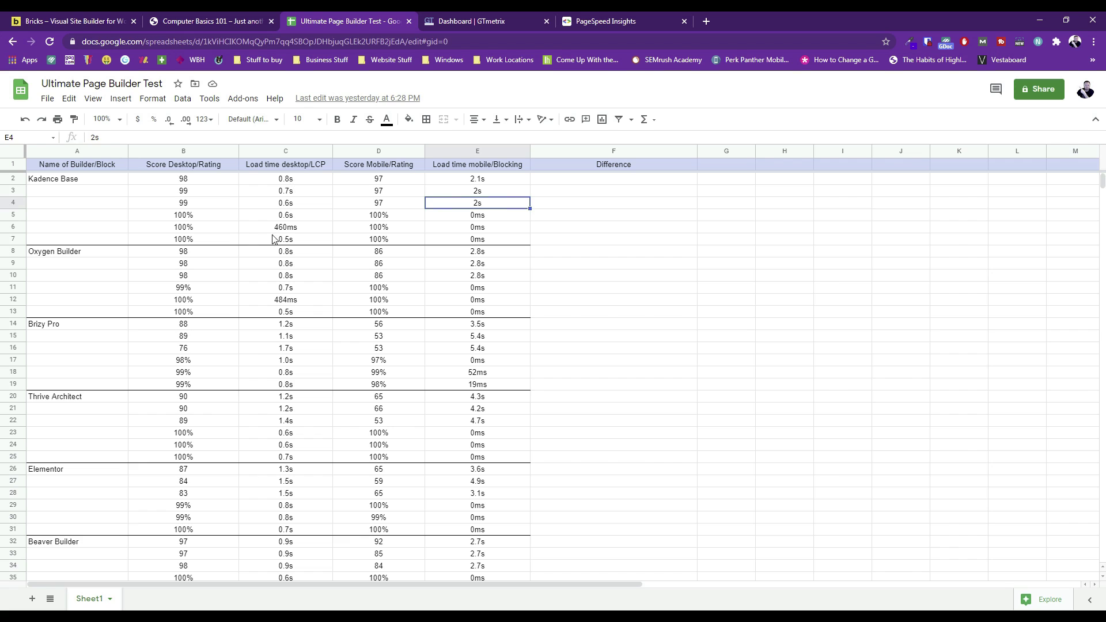
# - Highlight the first three Bricks result rows, B74:E76, and compare them with the other builders' results
pyautogui.scroll(-8, 281, 379)
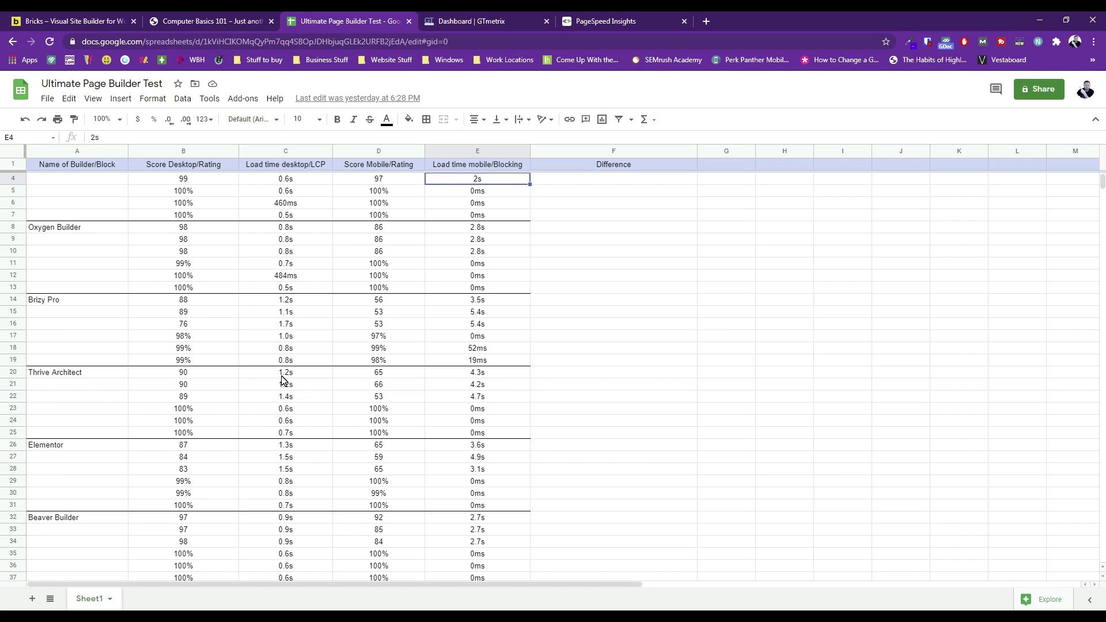
pyautogui.scroll(-11, 278, 378)
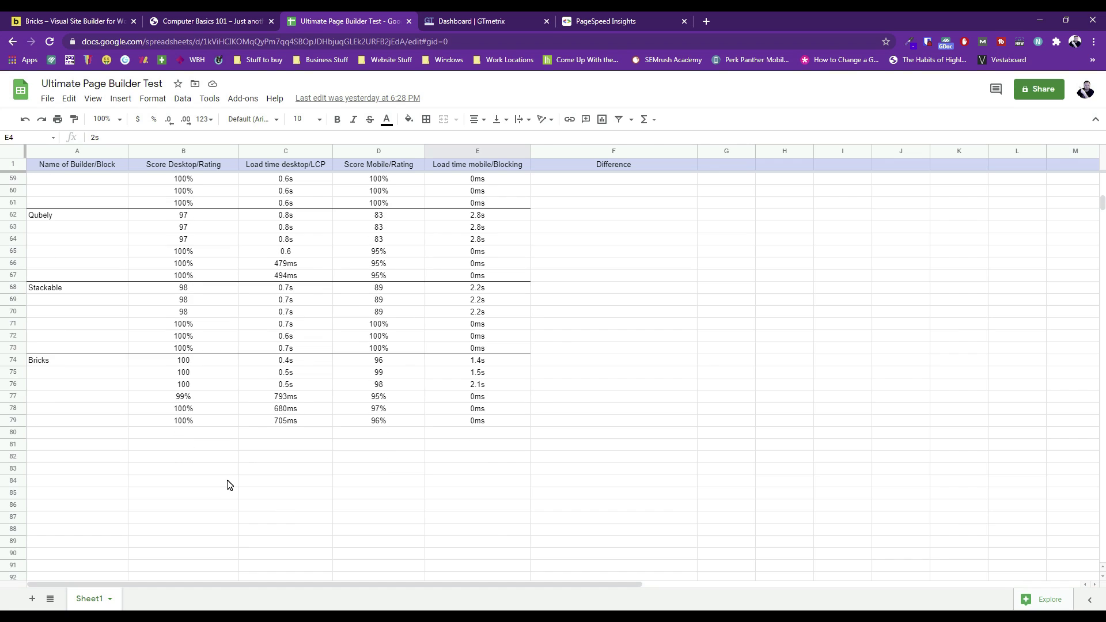
pyautogui.click(161, 359)
pyautogui.moveTo(179, 366); pyautogui.dragTo(485, 388)
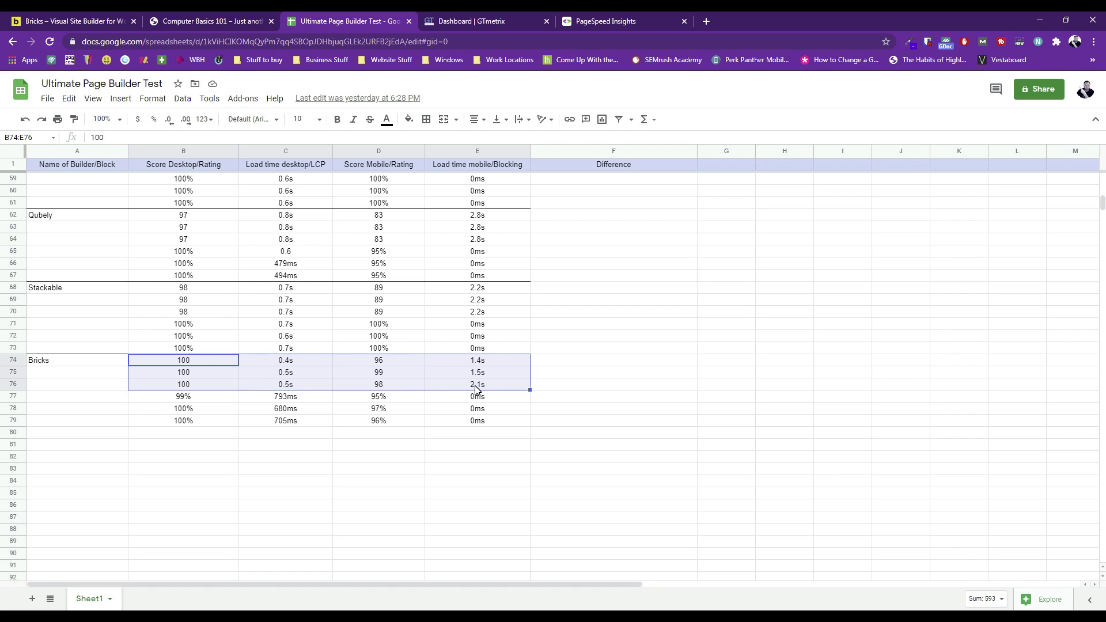
pyautogui.scroll(10, 476, 390)
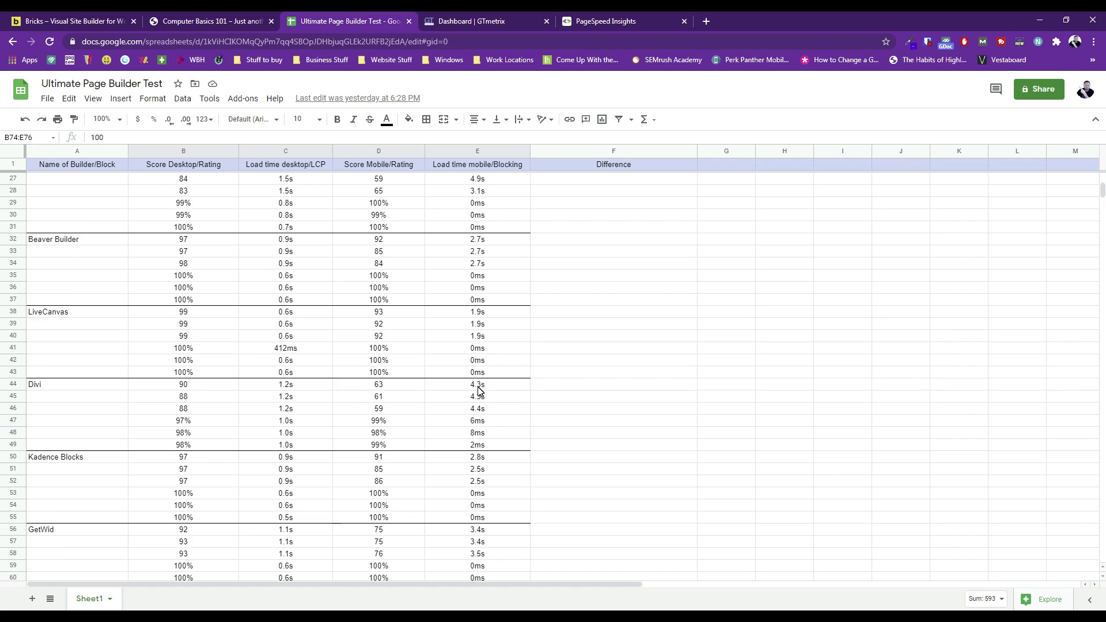
pyautogui.scroll(3, 477, 390)
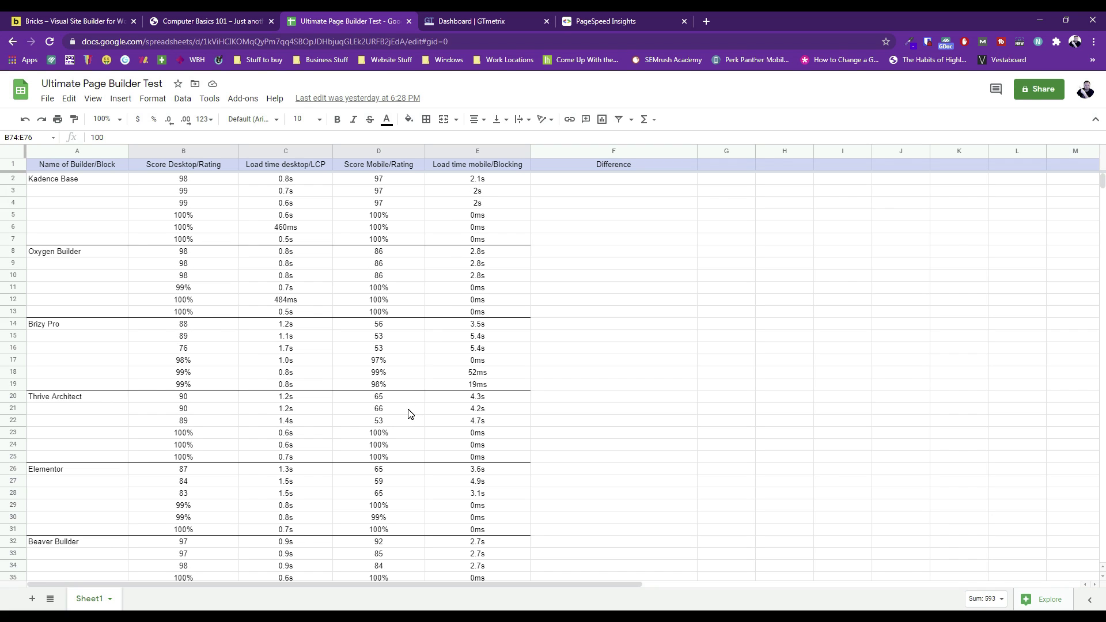
# - Copy Kadence Base's complete results block, A2:E7
pyautogui.scroll(-3, 410, 413)
pyautogui.scroll(-10, 410, 413)
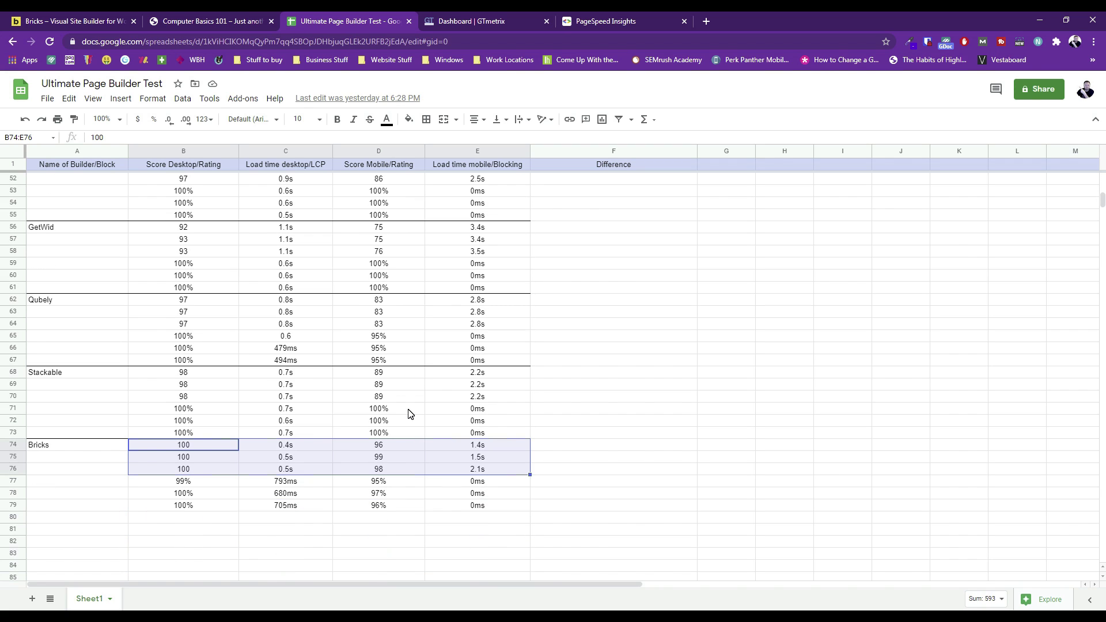
pyautogui.scroll(5, 411, 414)
pyautogui.scroll(10, 410, 413)
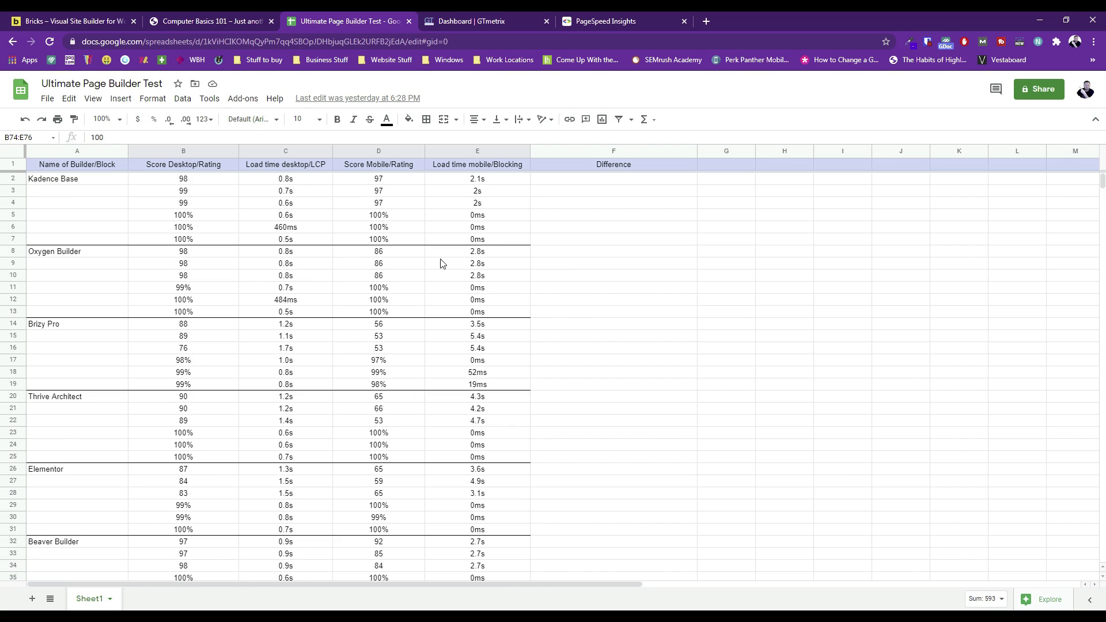
pyautogui.click(493, 241)
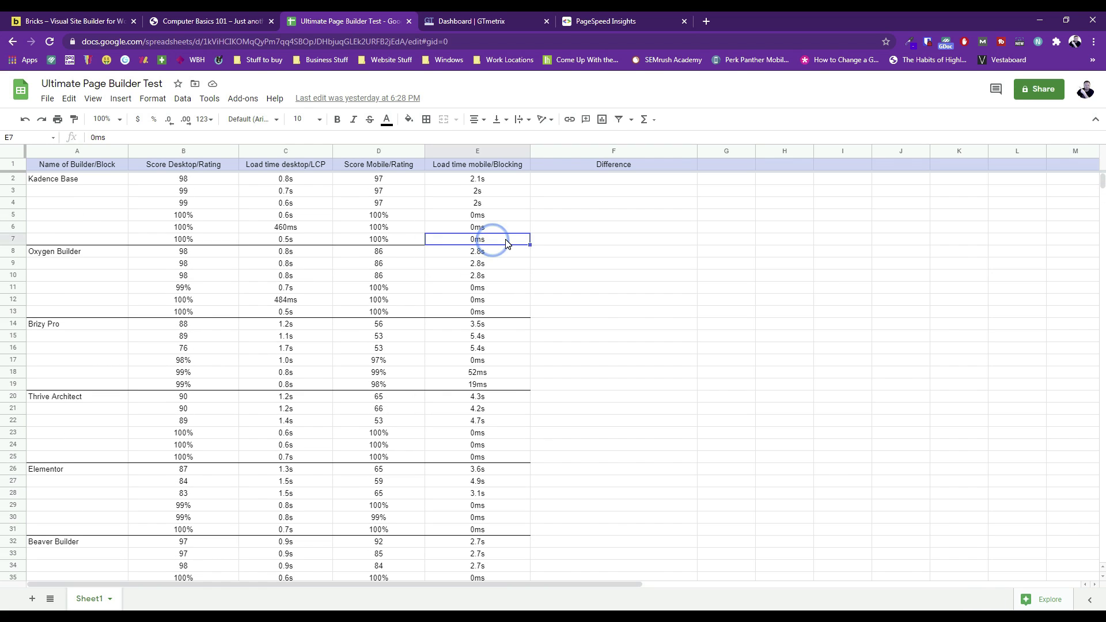
pyautogui.keyDown('shift'); pyautogui.click(57, 181); pyautogui.keyUp('shift')
pyautogui.rightClick(58, 181)
pyautogui.click(86, 196)
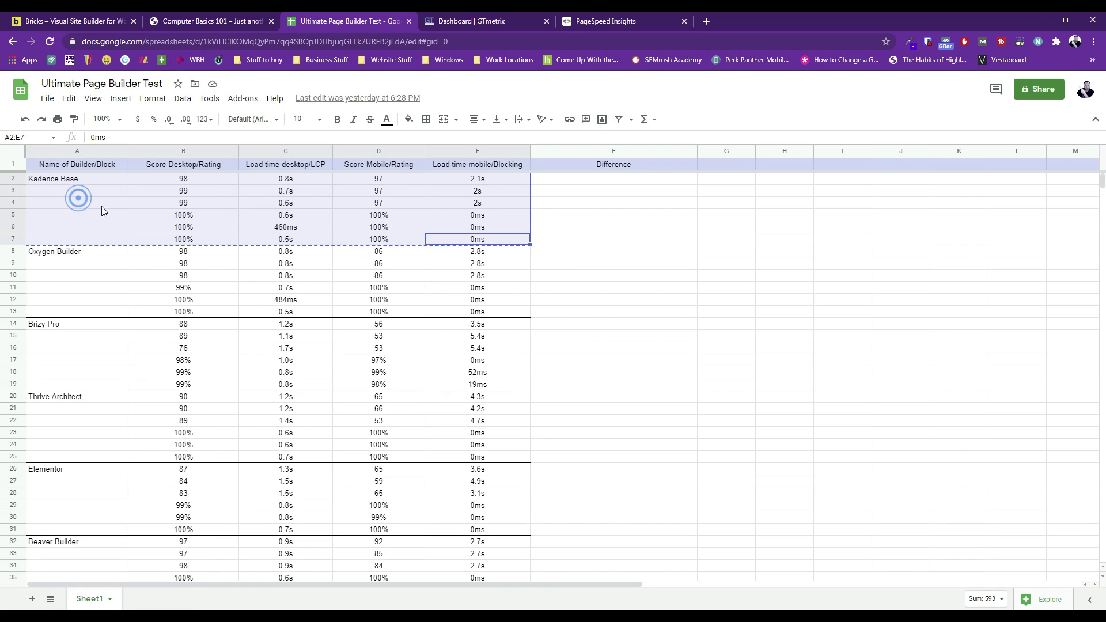
# - Paste the copied Kadence Base results beside the Bricks results, starting at F74
pyautogui.scroll(-4, 539, 339)
pyautogui.scroll(-12, 539, 339)
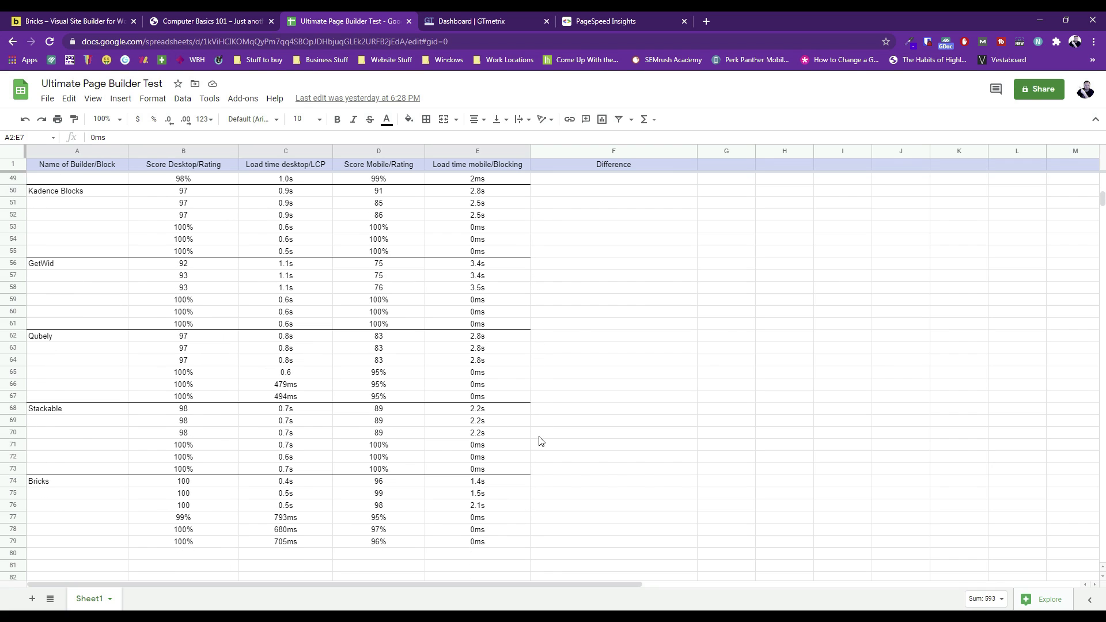
pyautogui.click(552, 481)
pyautogui.rightClick(552, 481)
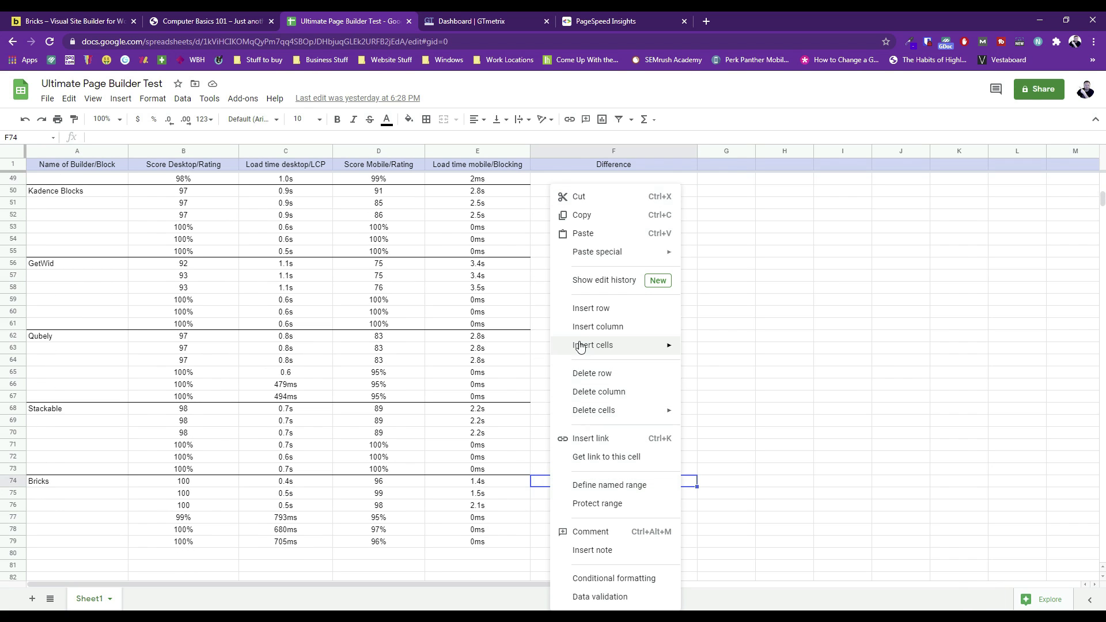
pyautogui.click(583, 233)
pyautogui.click(613, 348)
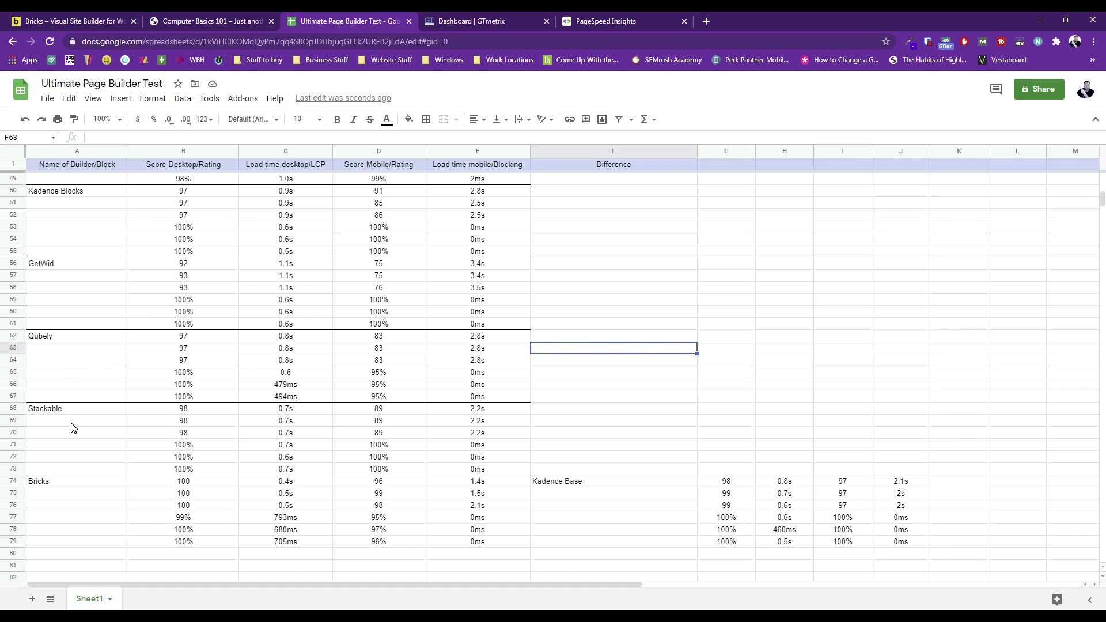
pyautogui.click(620, 246)
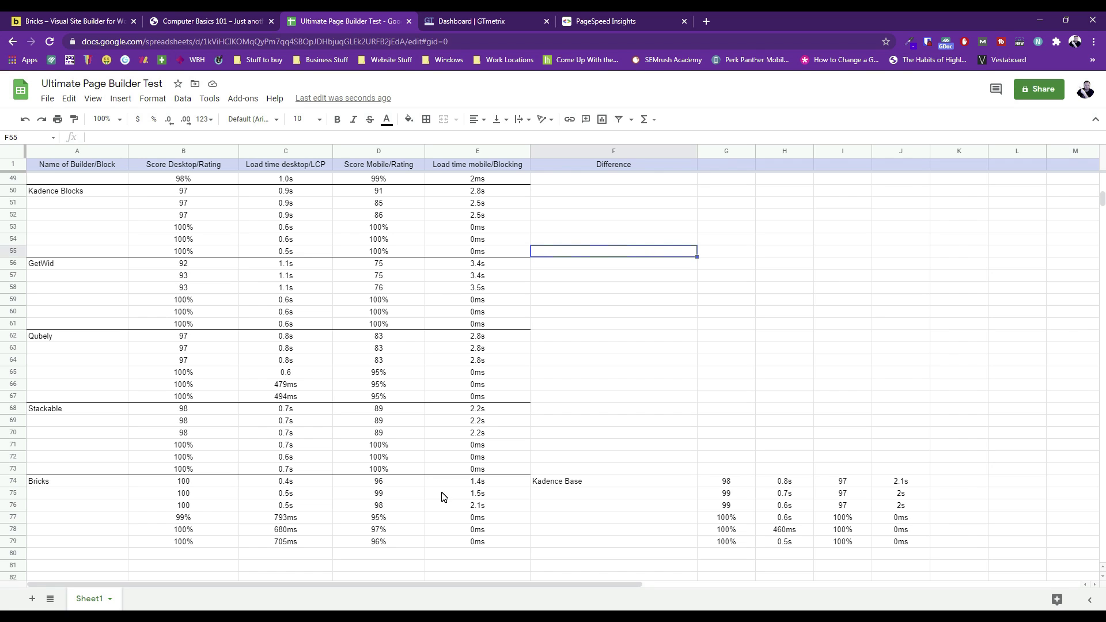
# - Review the other builders' results, highlight the heading on the Computer Basics 101 test page, and return to the spreadsheet
pyautogui.scroll(5, 369, 456)
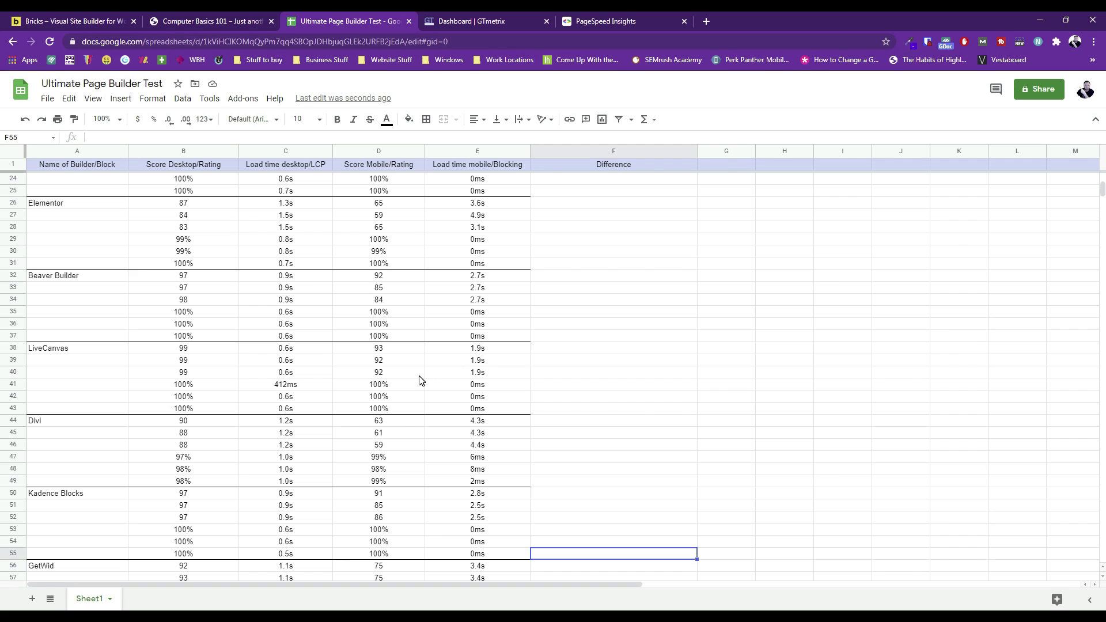
pyautogui.scroll(4, 419, 380)
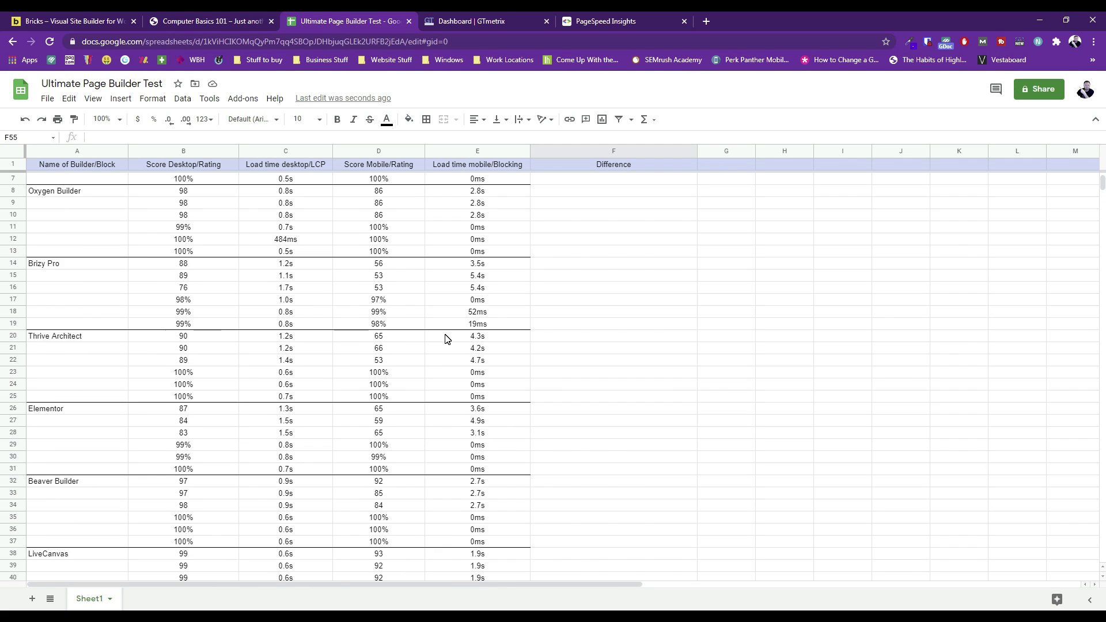
pyautogui.scroll(1, 447, 338)
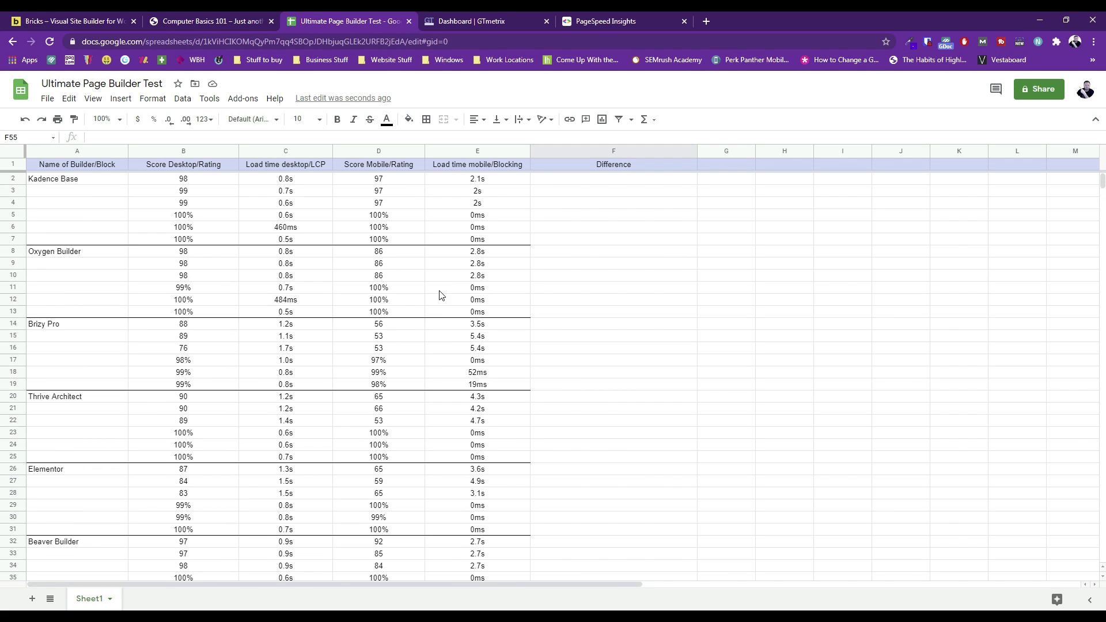
pyautogui.scroll(-11, 442, 295)
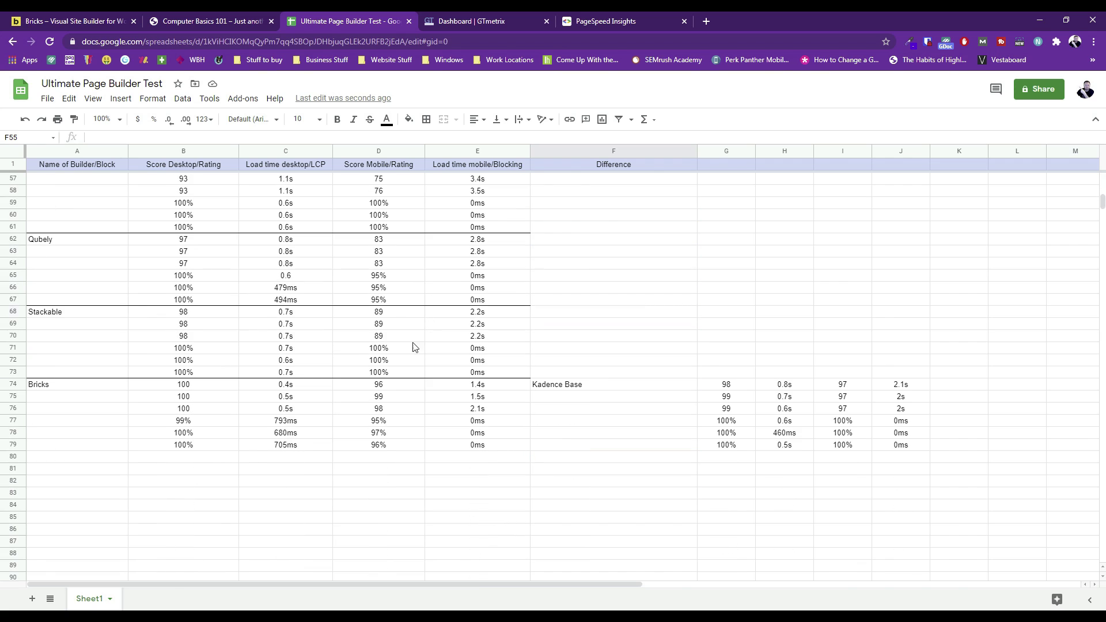
pyautogui.click(225, 21)
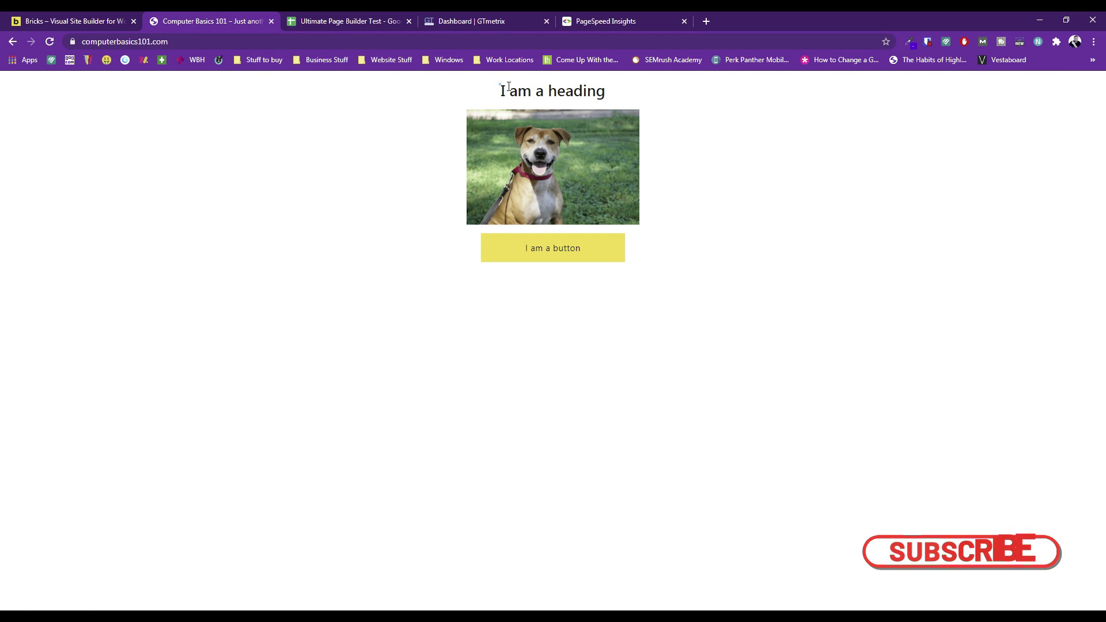
pyautogui.tripleClick(508, 87)
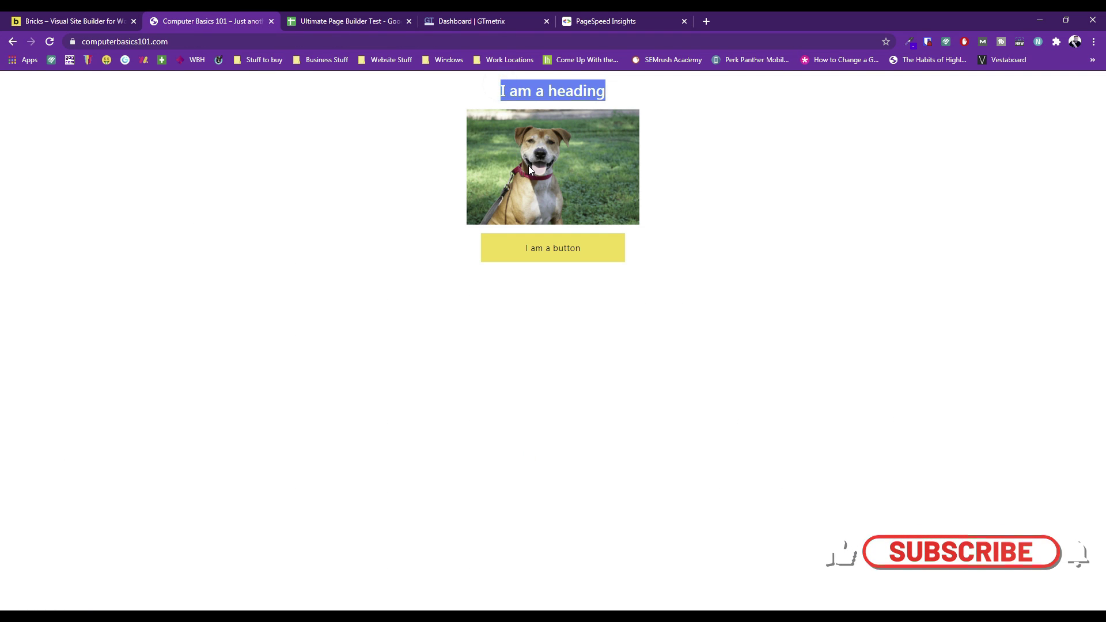
pyautogui.click(340, 21)
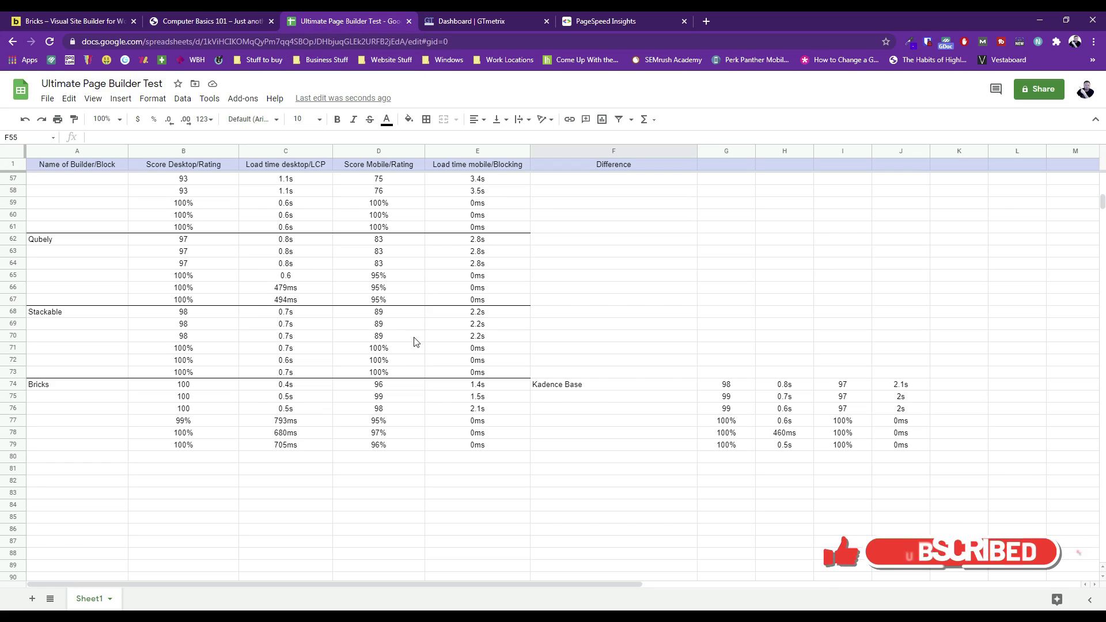
# - Examine Bricks' desktop load times in C77:C79, view the Computer Basics 101 test page, and return to the spreadsheet
pyautogui.scroll(1, 401, 461)
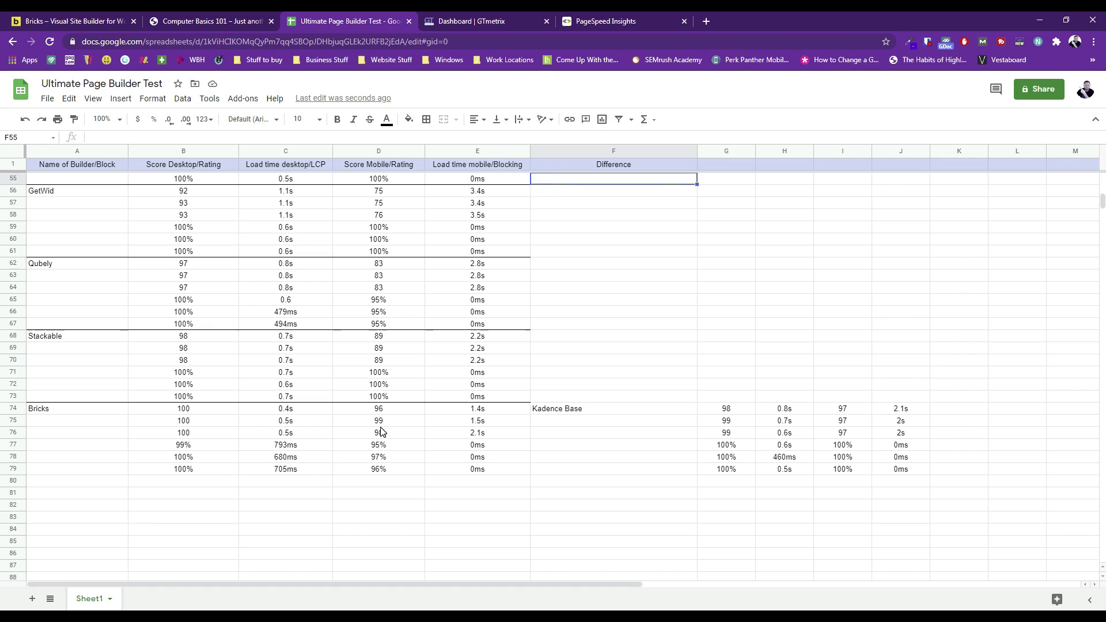
pyautogui.scroll(1, 365, 464)
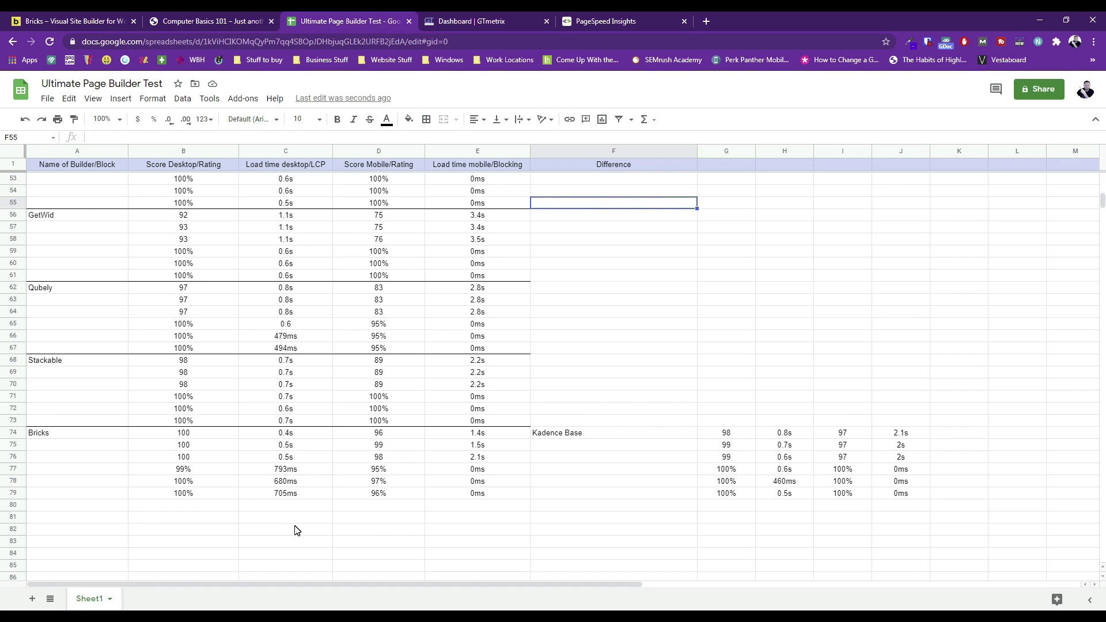
pyautogui.click(304, 469)
pyautogui.click(304, 482)
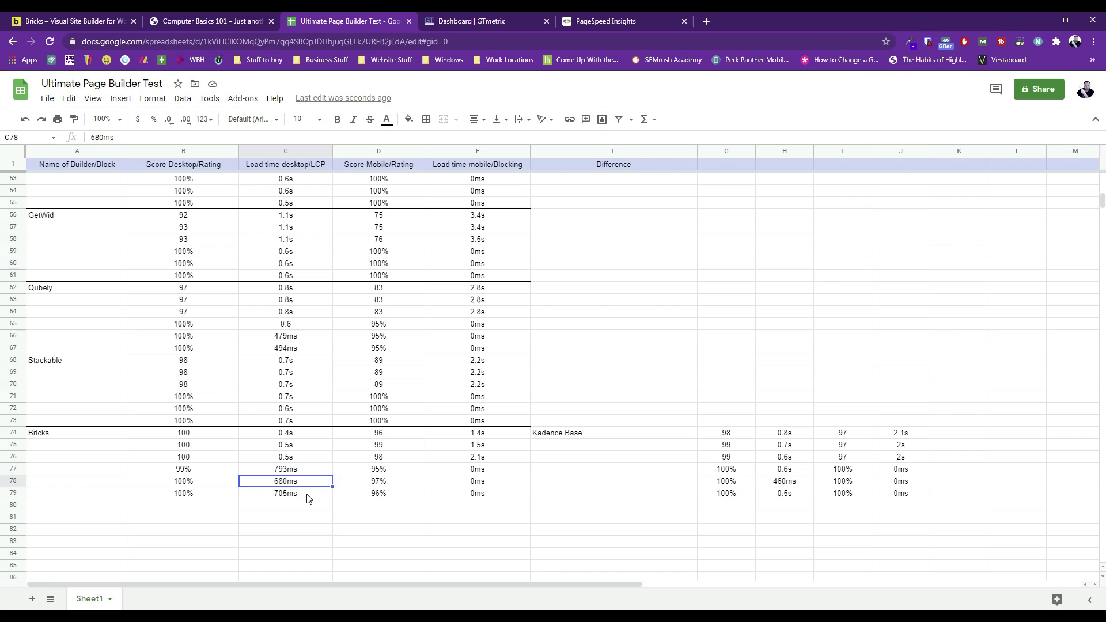
pyautogui.click(306, 494)
pyautogui.click(304, 485)
pyautogui.click(305, 469)
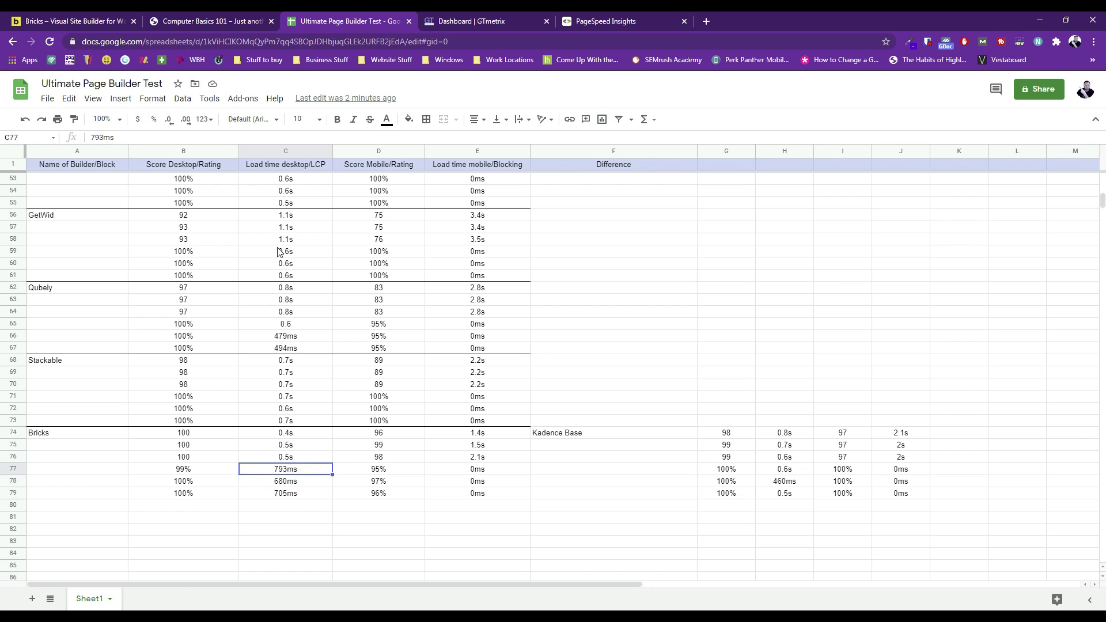
pyautogui.click(243, 19)
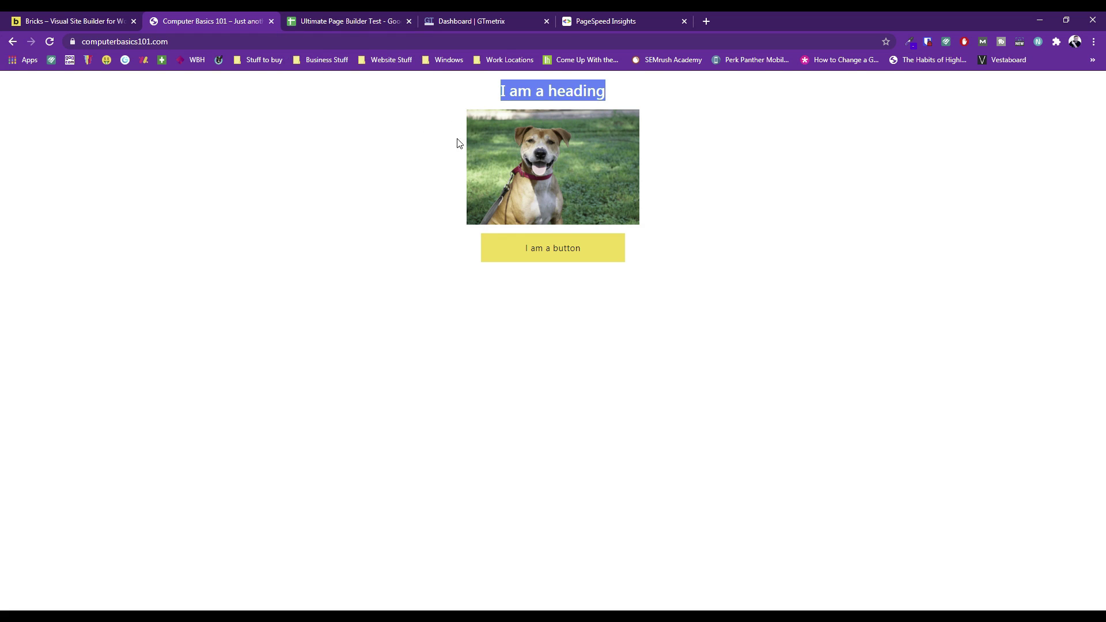
pyautogui.click(337, 15)
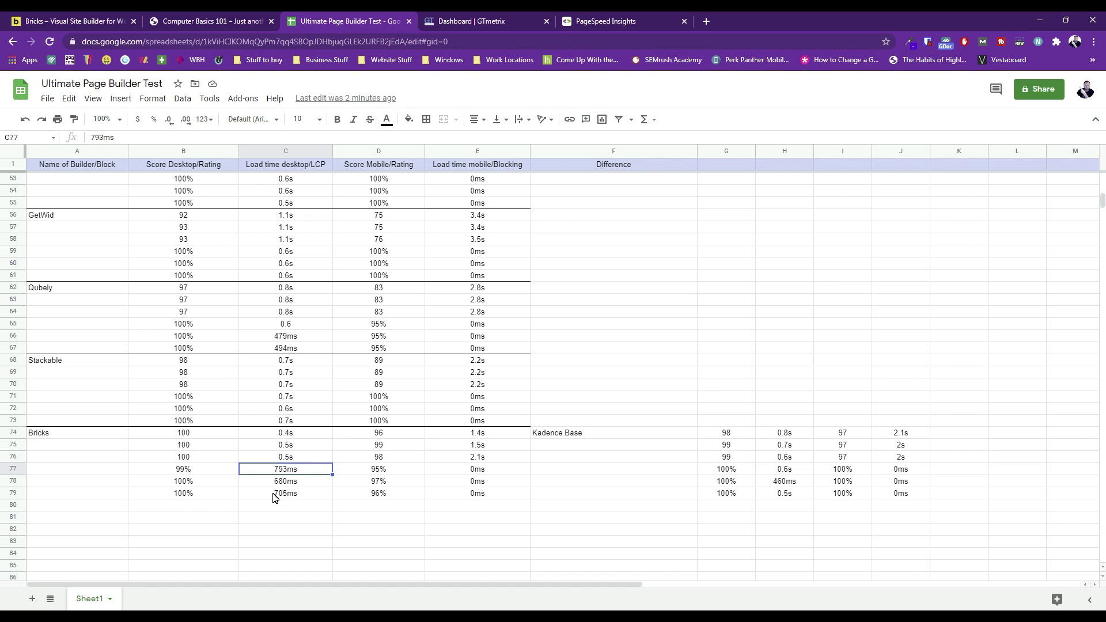
# - Copy Oxygen Builder's complete results block, A8:E13
pyautogui.scroll(2, 308, 326)
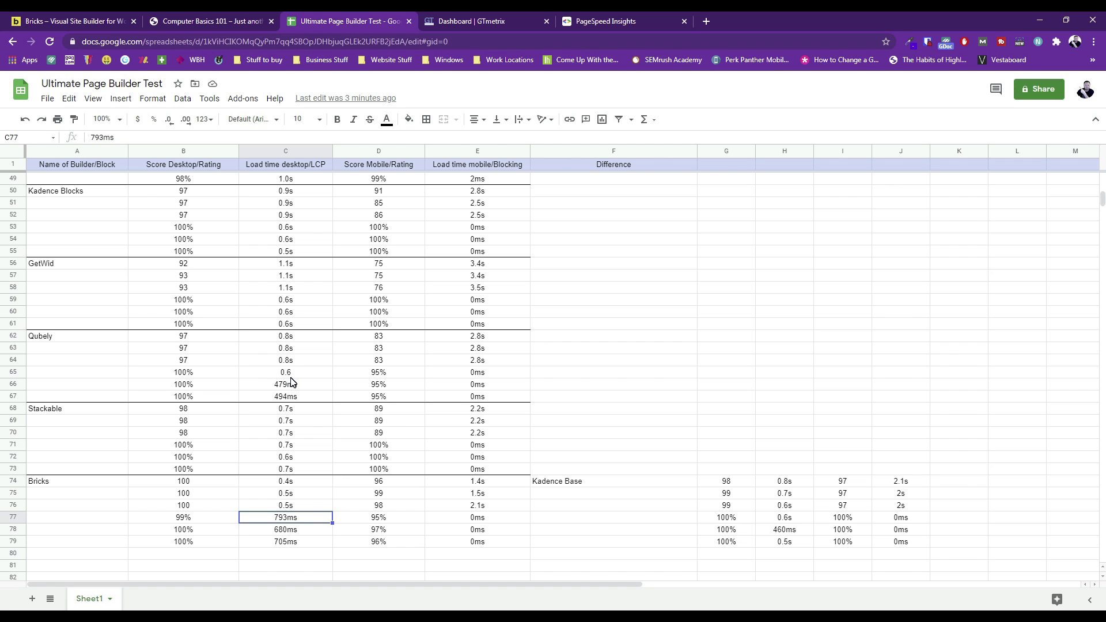
pyautogui.scroll(9, 291, 382)
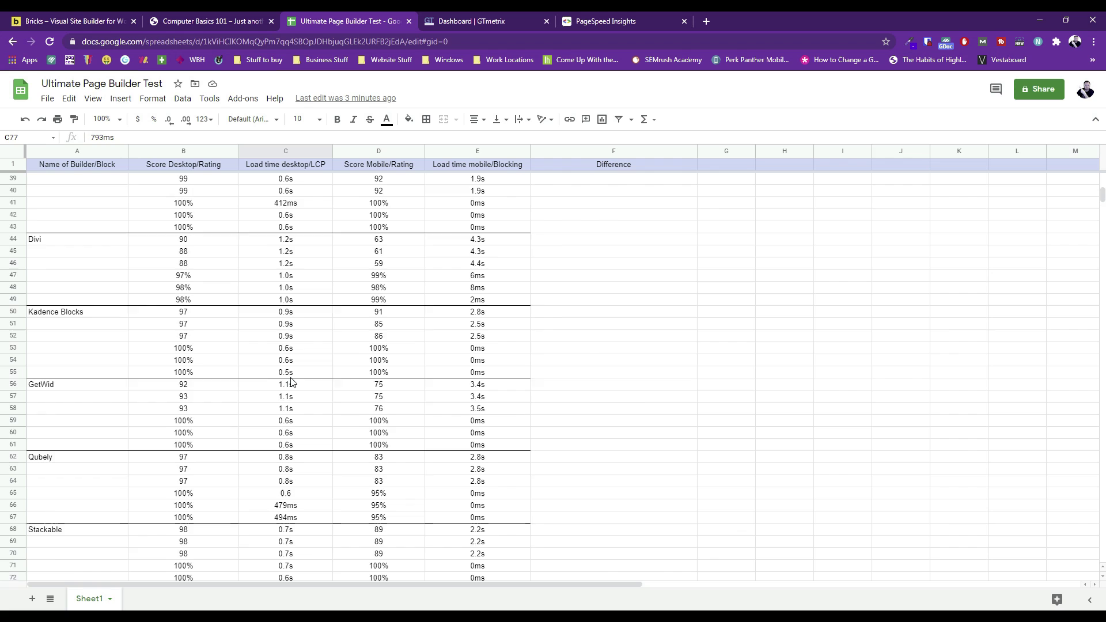
pyautogui.scroll(1, 291, 382)
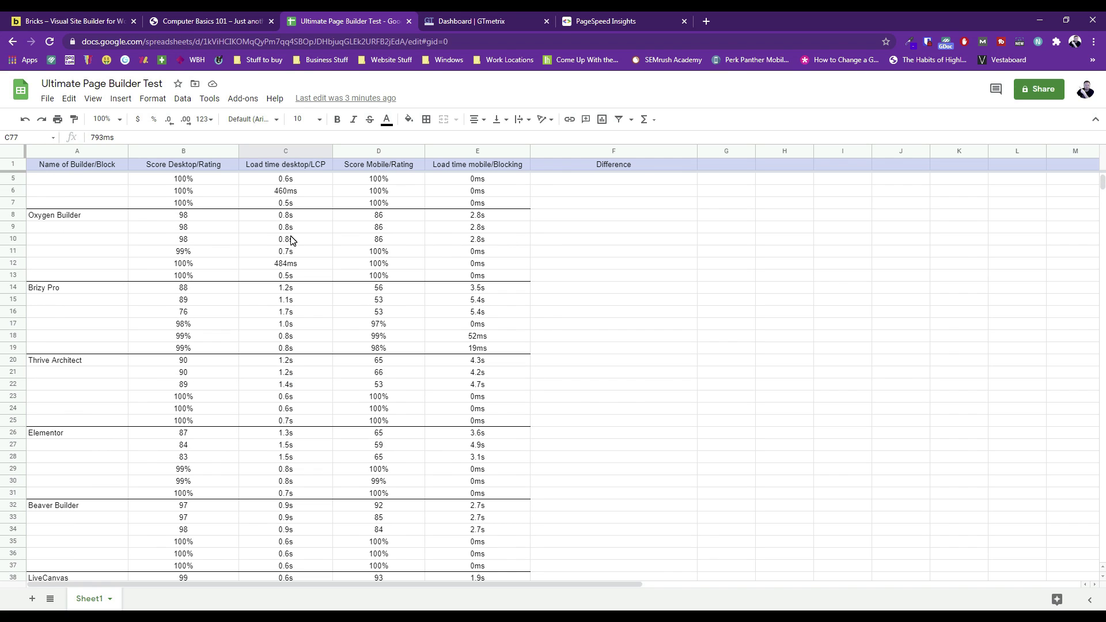
pyautogui.click(74, 216)
pyautogui.keyDown('shift'); pyautogui.click(478, 275); pyautogui.keyUp('shift')
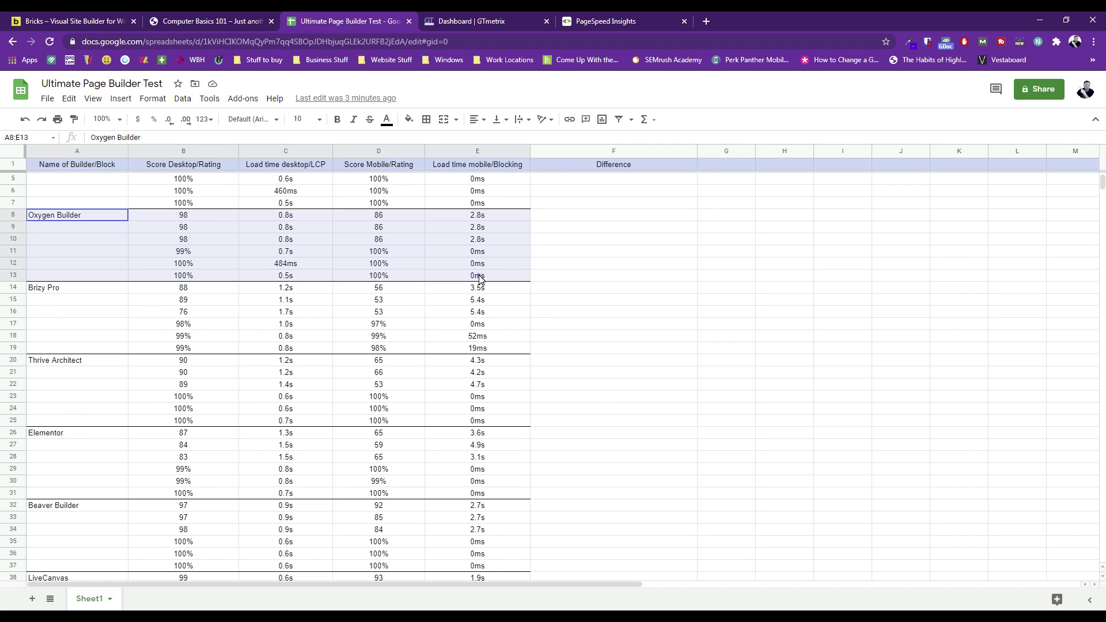
pyautogui.rightClick(465, 269)
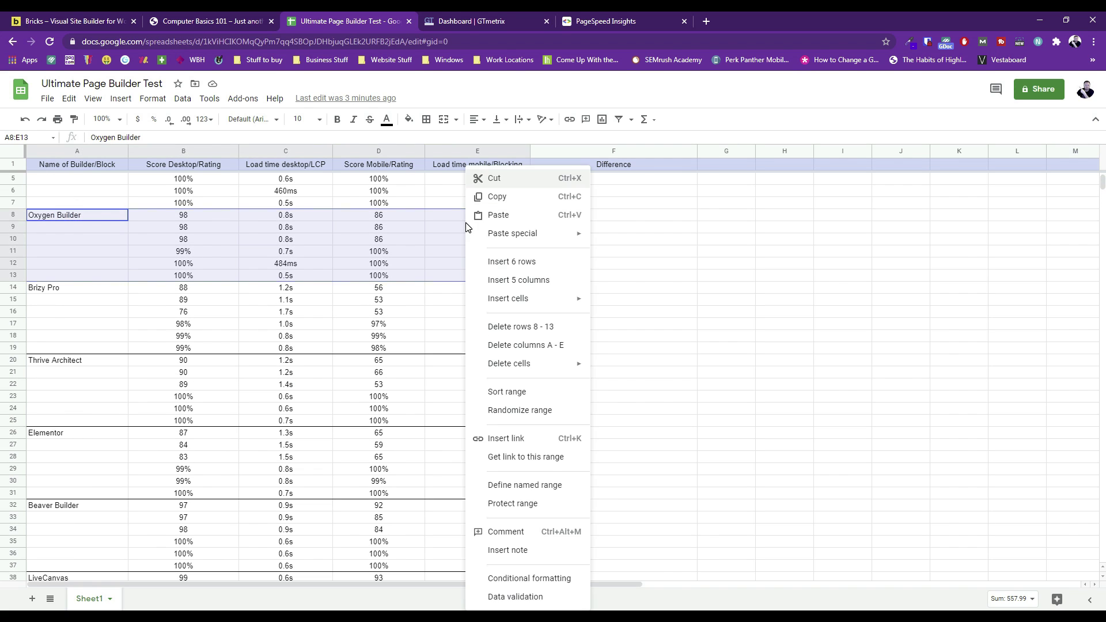
pyautogui.click(490, 197)
# - Paste the copied Oxygen Builder results directly above the pasted Kadence Base block, starting at F68
pyautogui.scroll(-10, 629, 346)
pyautogui.scroll(-1, 628, 346)
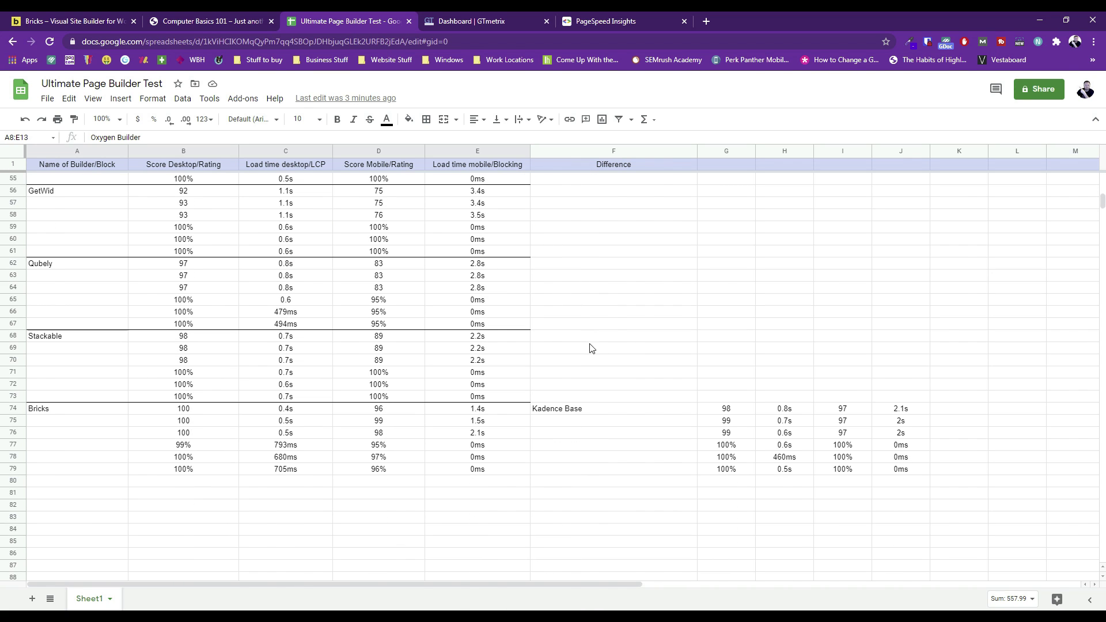
pyautogui.rightClick(547, 338)
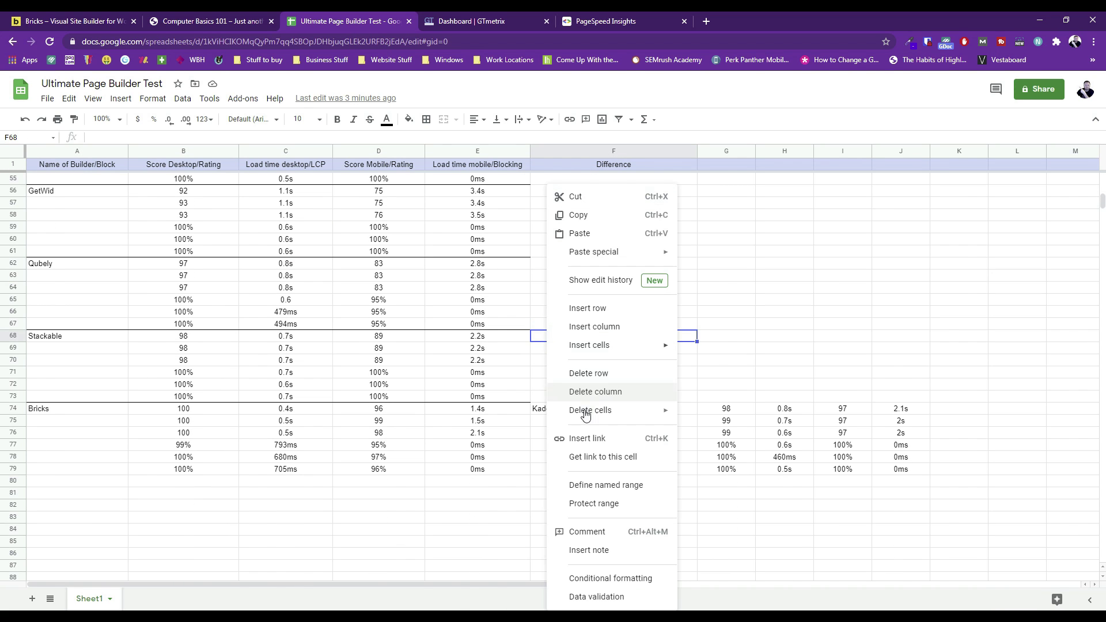
pyautogui.click(587, 241)
pyautogui.click(642, 488)
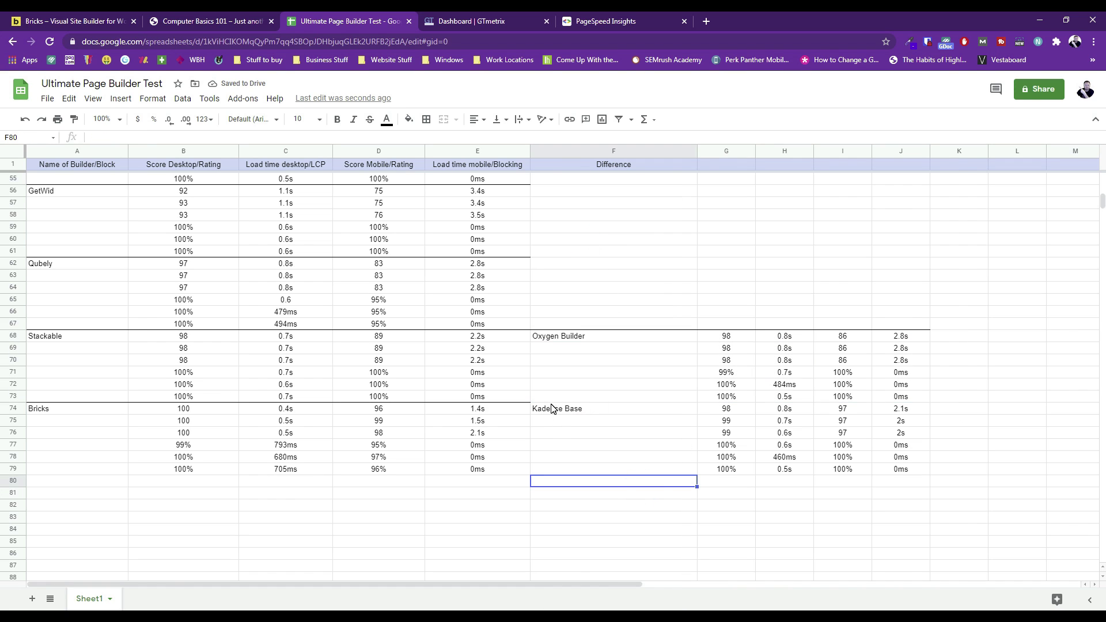
# - Add a top border to F74:J74 to separate the pasted Oxygen Builder and Kadence Base blocks
pyautogui.click(590, 407)
pyautogui.keyDown('shift'); pyautogui.click(888, 407); pyautogui.keyUp('shift')
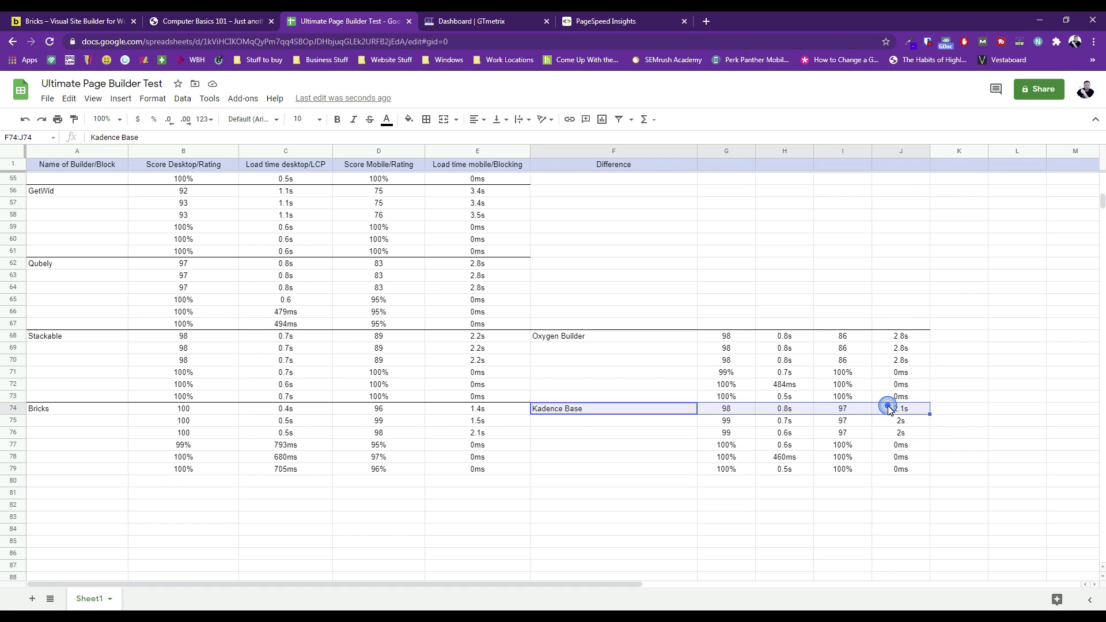
pyautogui.rightClick(666, 415)
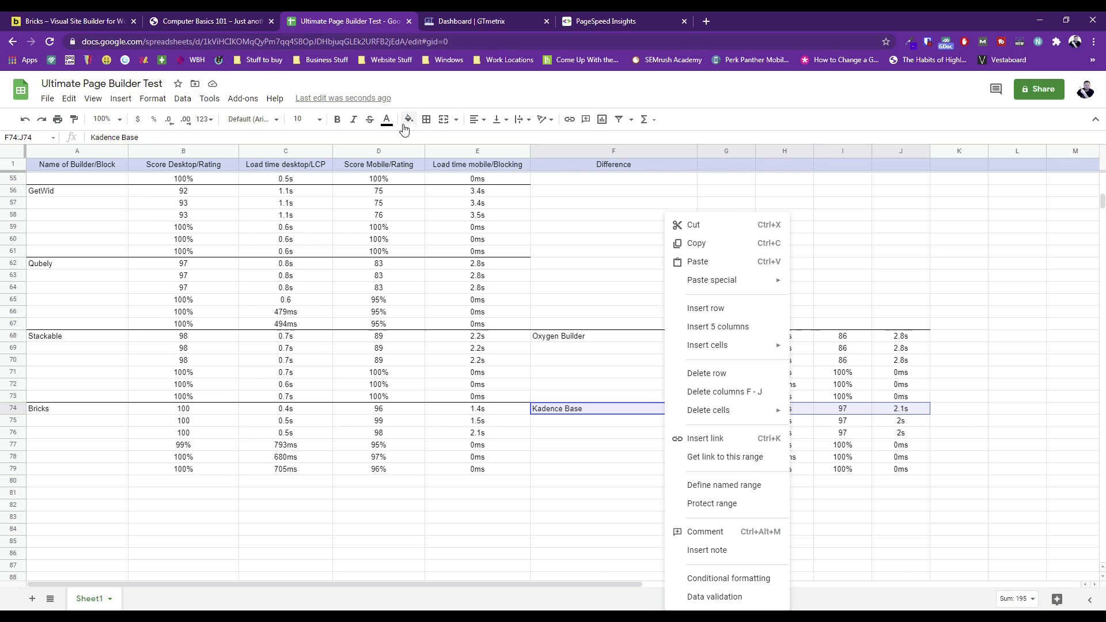
pyautogui.click(426, 120)
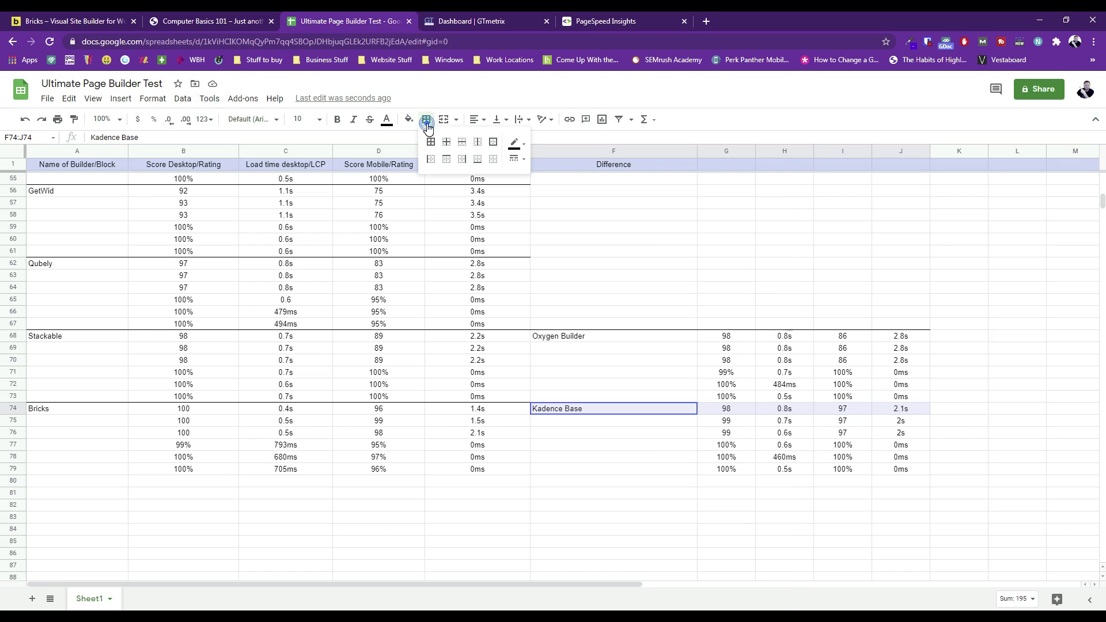
pyautogui.click(448, 159)
pyautogui.click(605, 469)
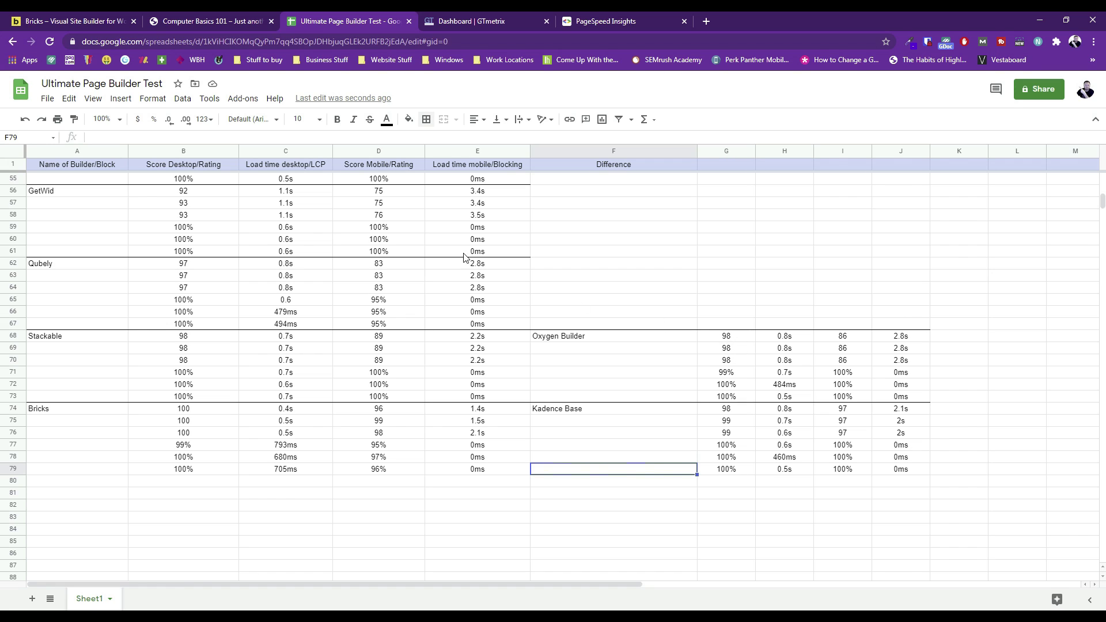
# - View the Computer Basics 101 test page's heading, image and button, and return to the spreadsheet
pyautogui.click(216, 21)
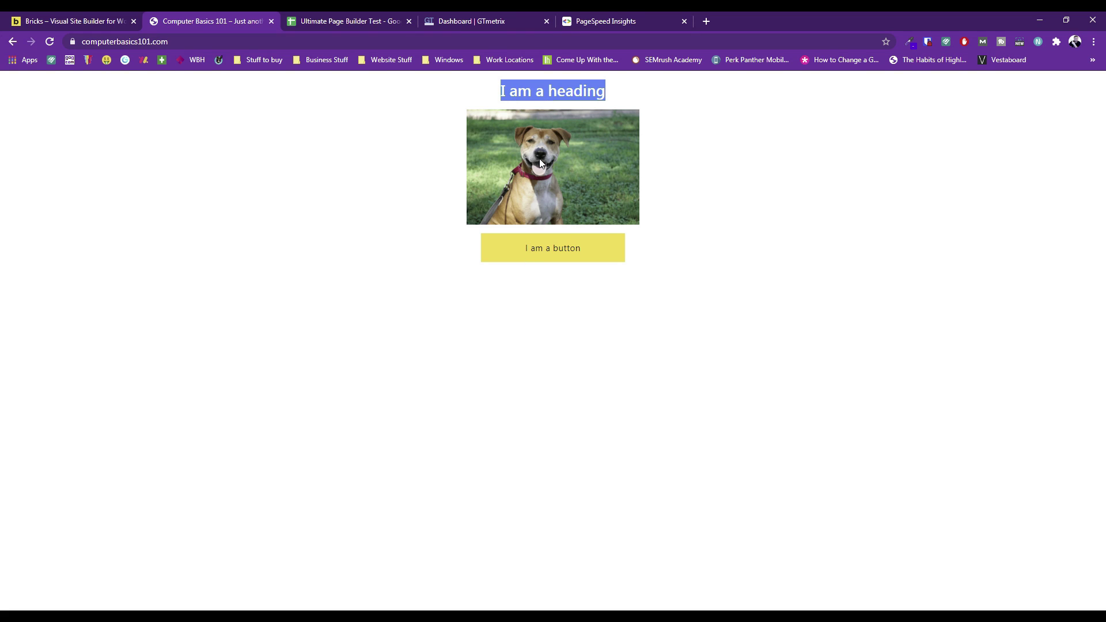
pyautogui.click(365, 17)
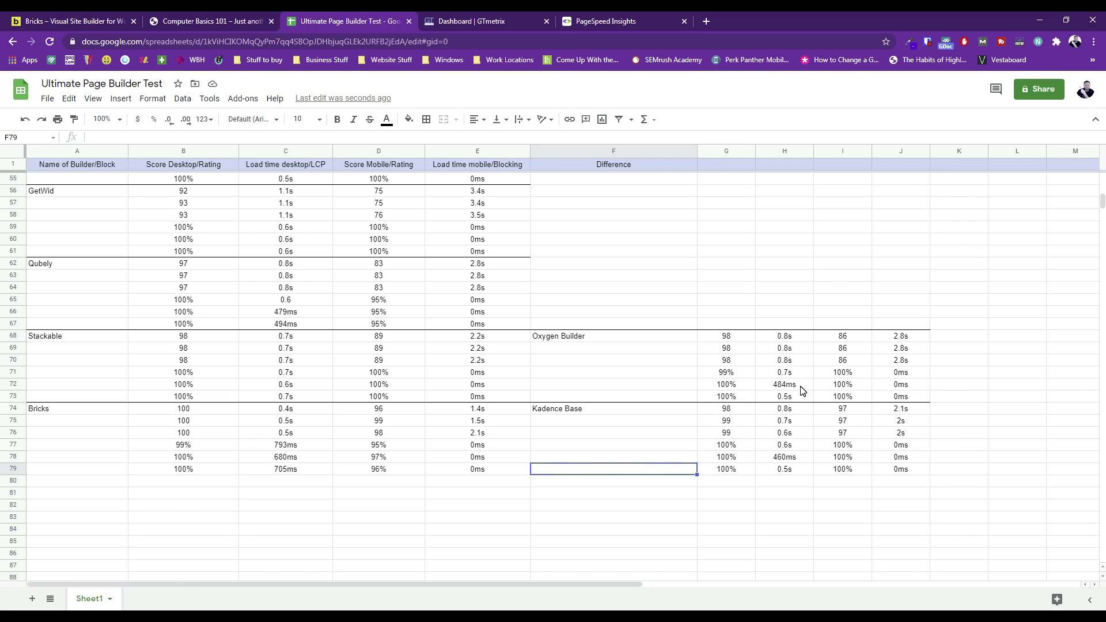
# - Review the speed results of the other builders in the spreadsheet, from Qubely up through Oxygen Builder, against the Bricks results
pyautogui.scroll(4, 548, 407)
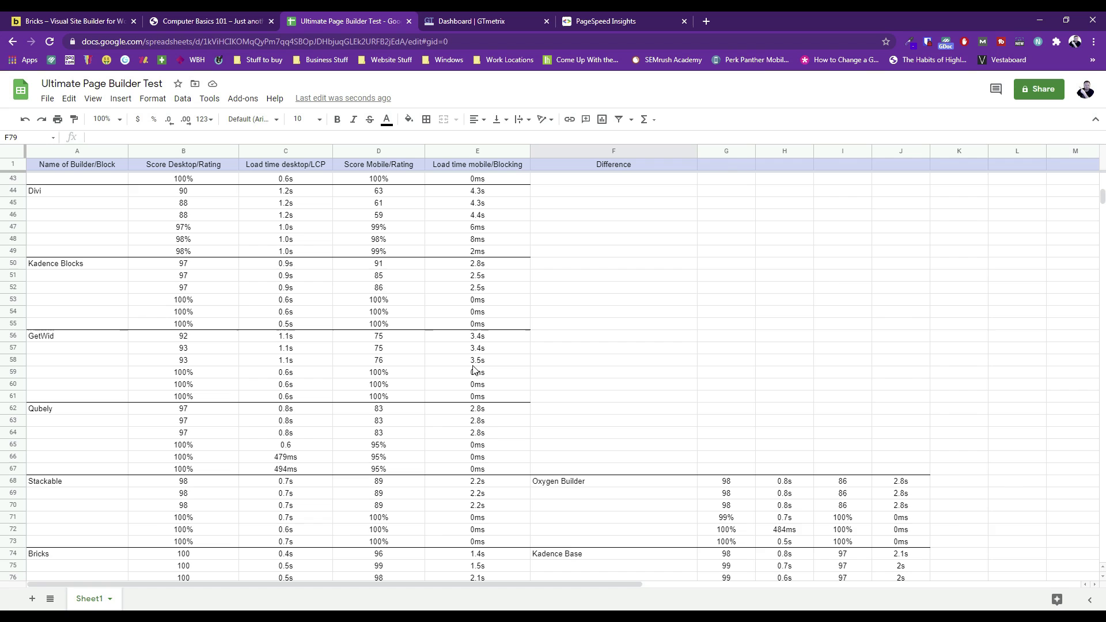
pyautogui.scroll(3, 480, 409)
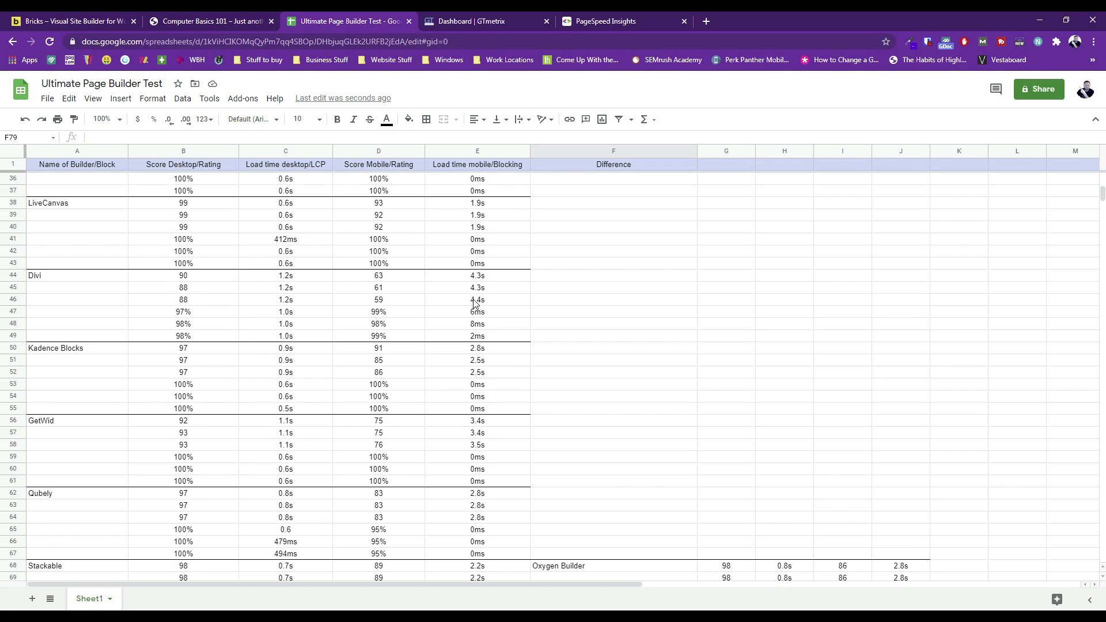
pyautogui.scroll(1, 482, 320)
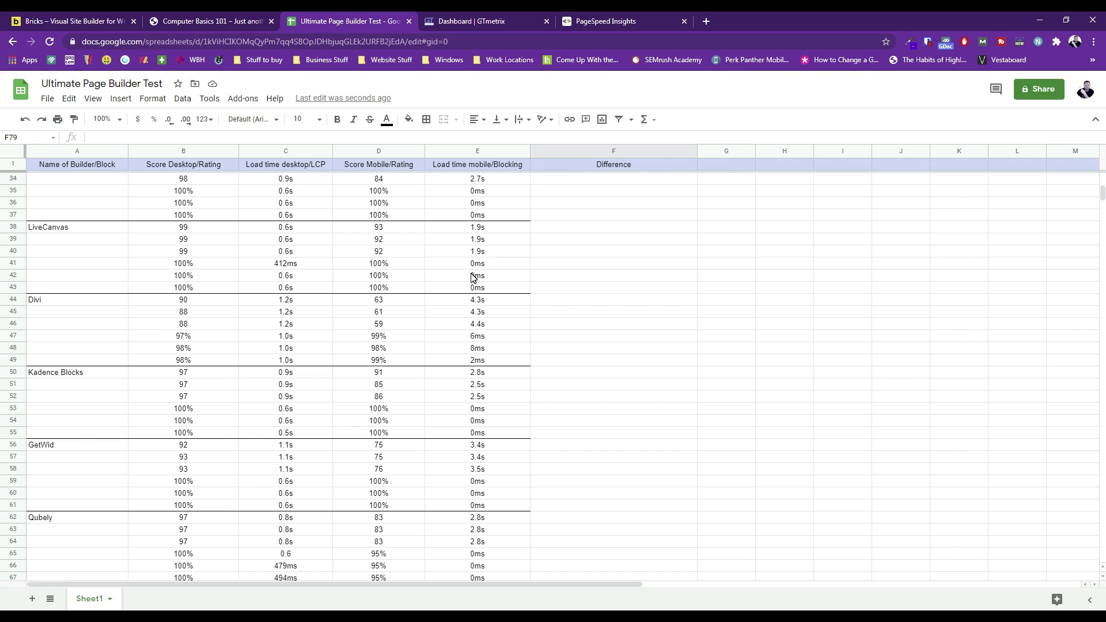
pyautogui.scroll(2, 472, 280)
pyautogui.scroll(3, 473, 280)
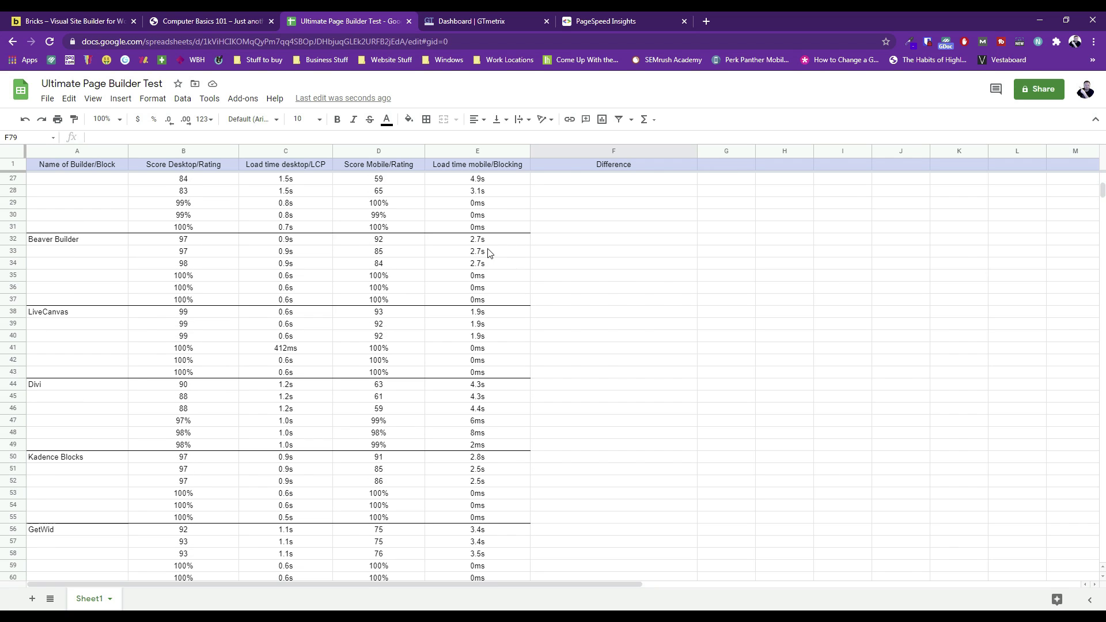
pyautogui.scroll(1, 473, 282)
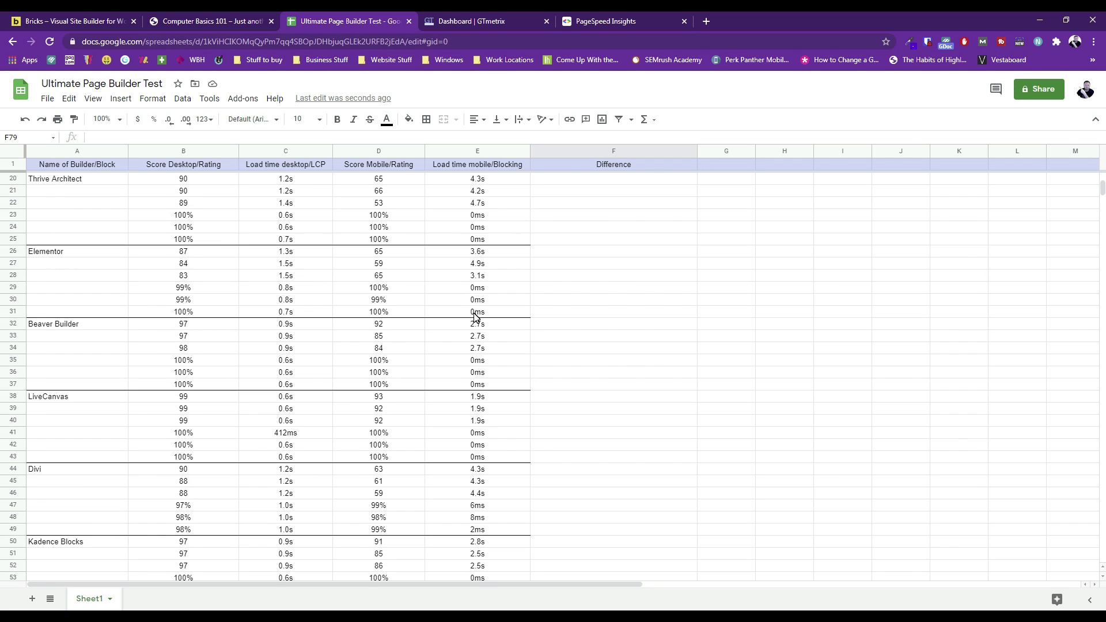
pyautogui.scroll(2, 478, 274)
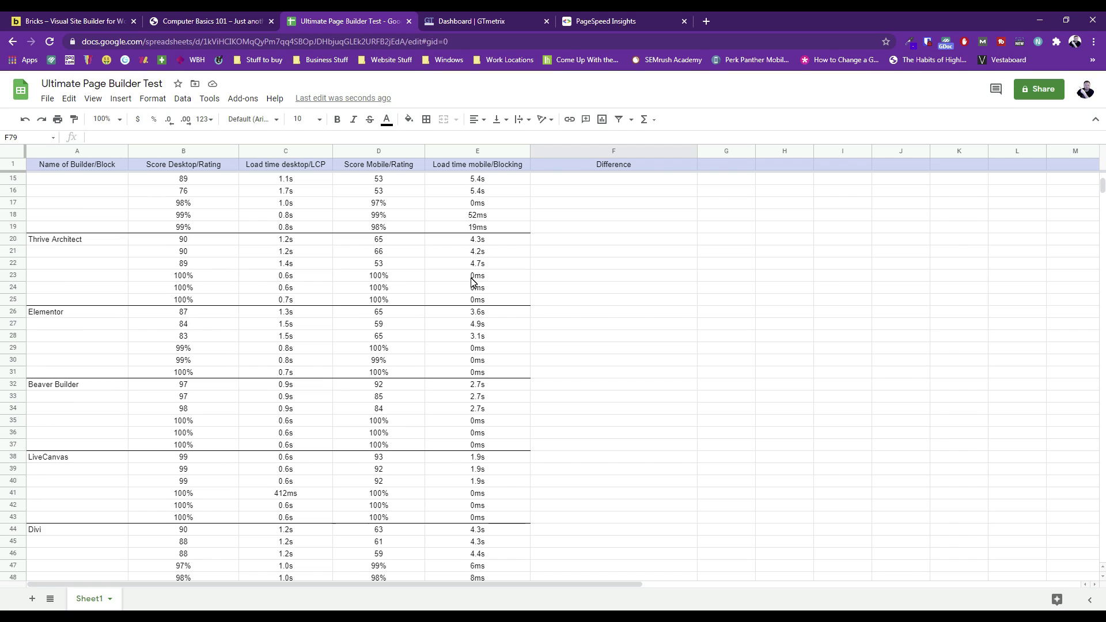
pyautogui.scroll(2, 478, 280)
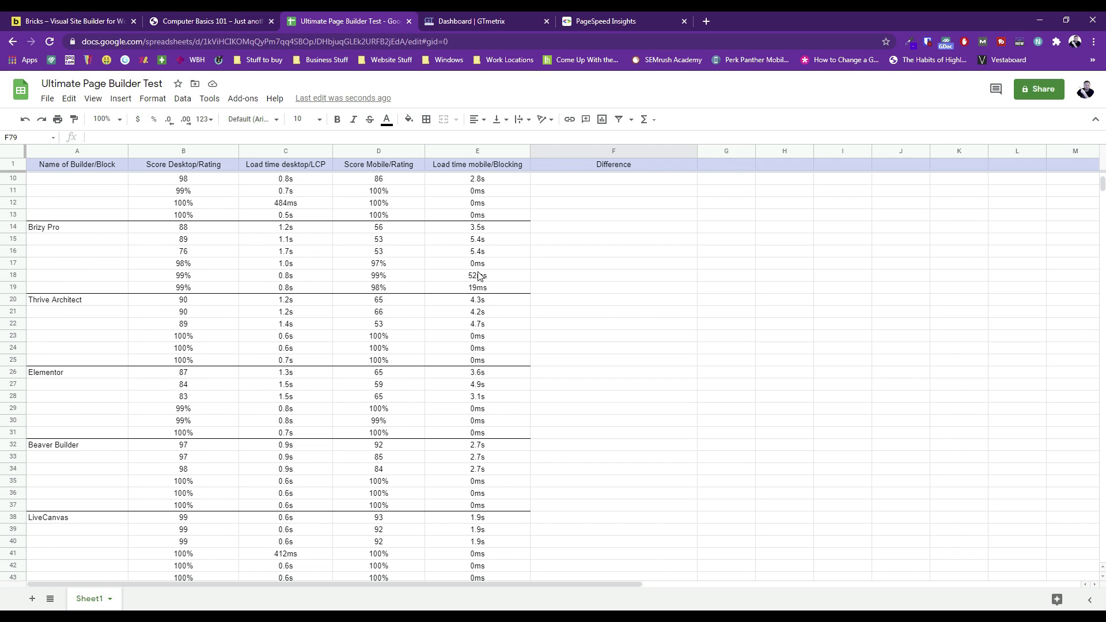
pyautogui.scroll(3, 478, 259)
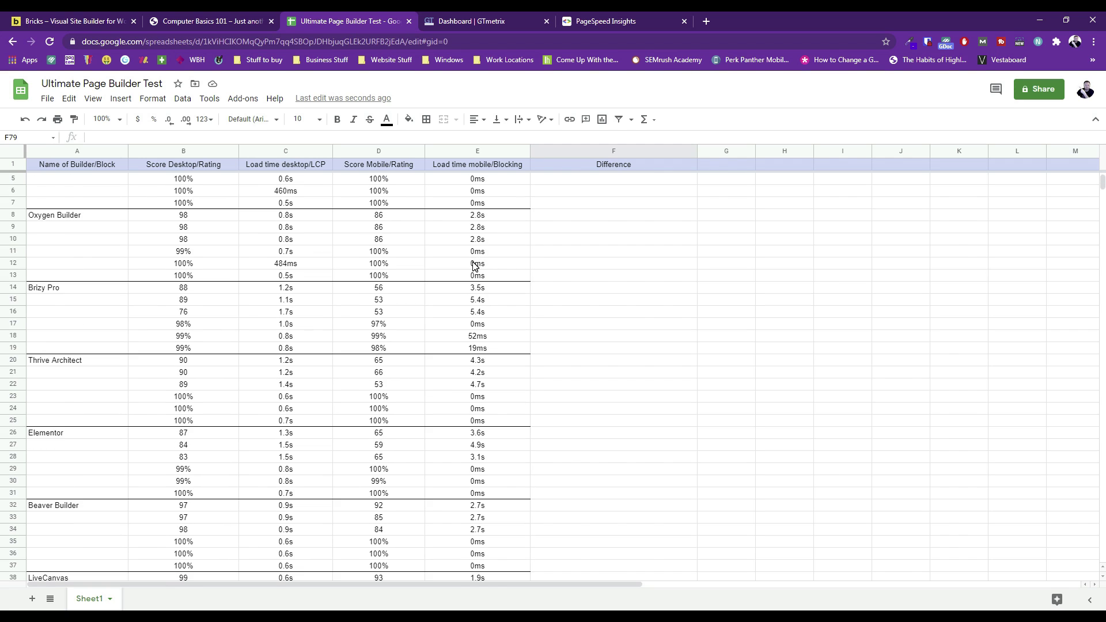
pyautogui.scroll(-20, 474, 271)
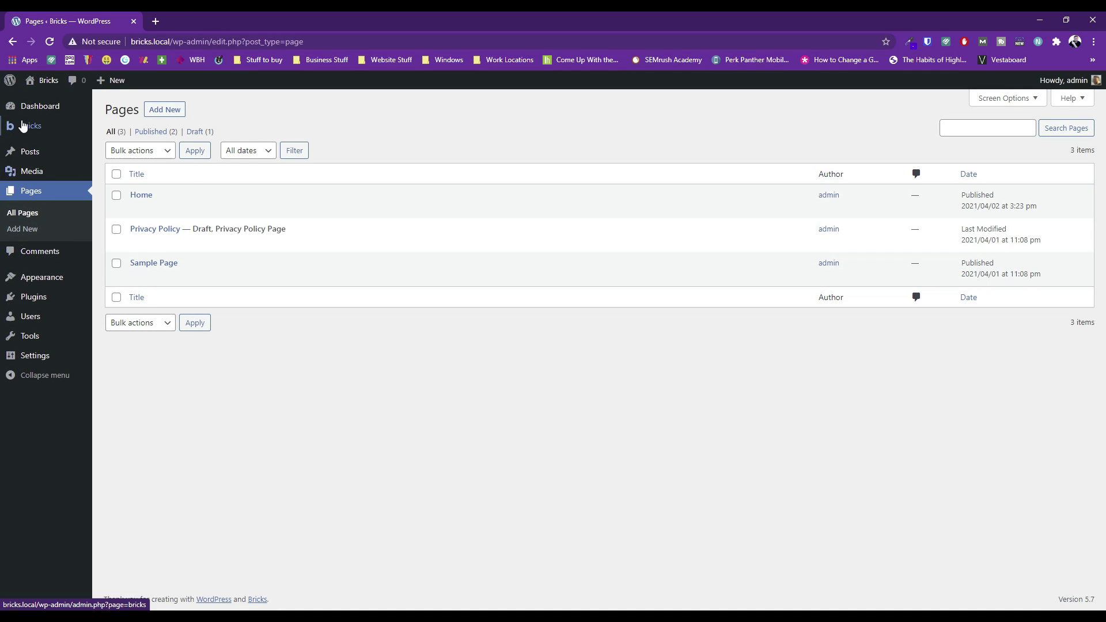
# - View the front page of the local Bricks WordPress site and return to its admin dashboard
pyautogui.moveTo(42, 90)
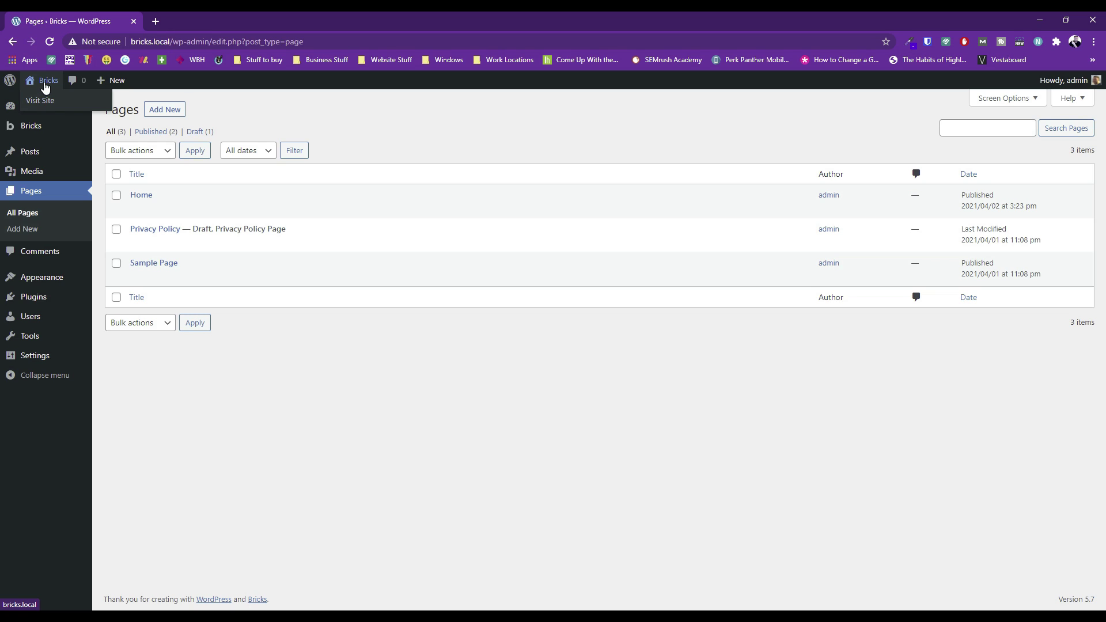
pyautogui.click(45, 85)
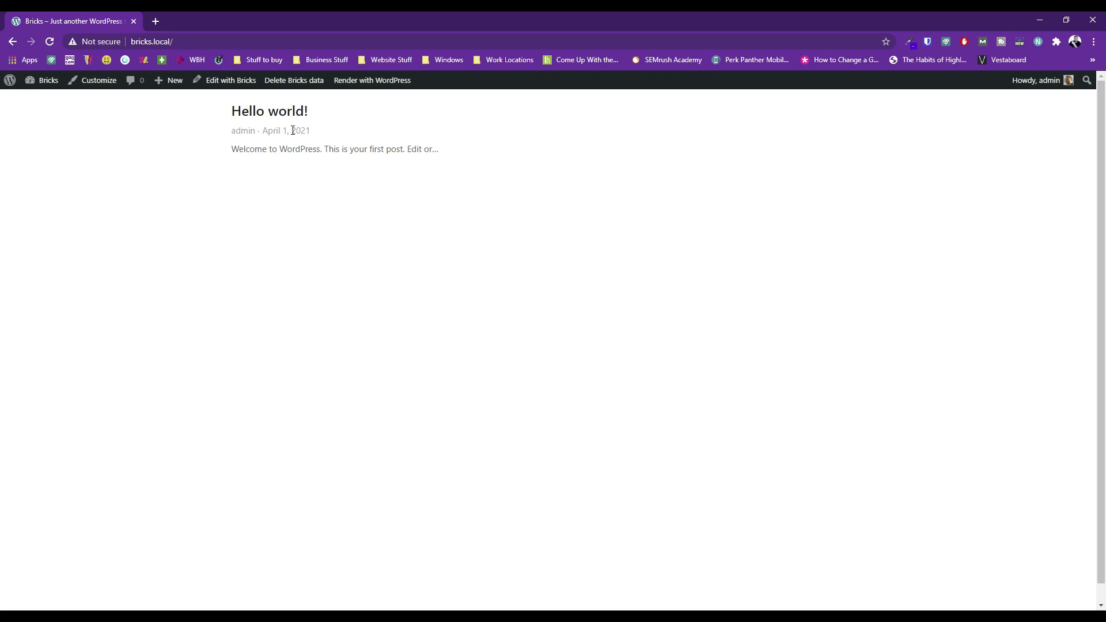
pyautogui.click(41, 96)
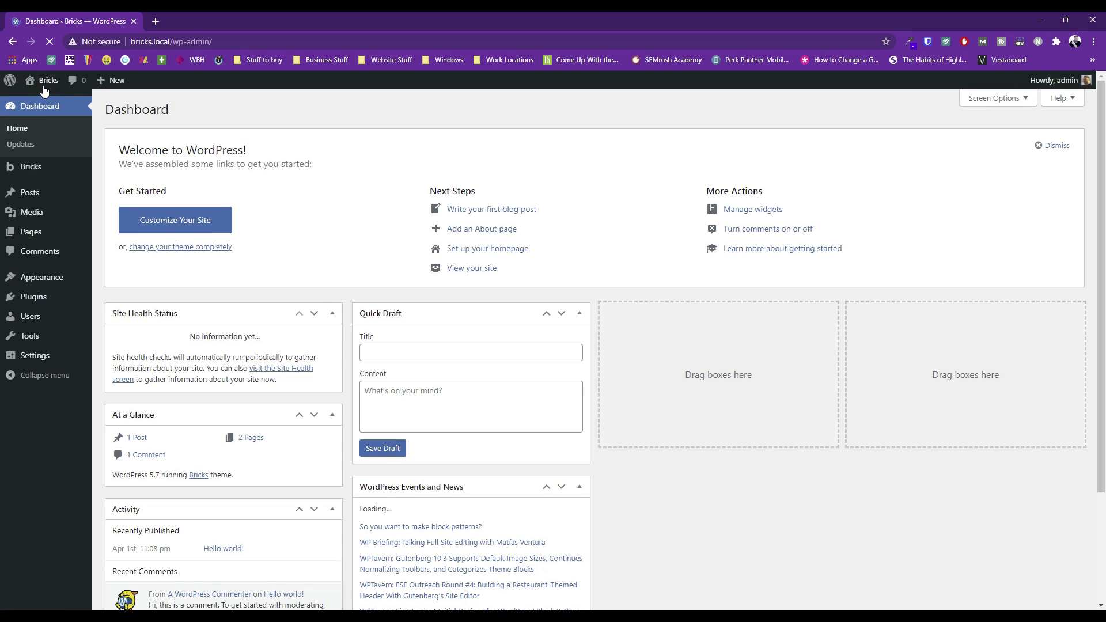
# - Open the site's installed themes and examine which one is active
pyautogui.moveTo(30, 298)
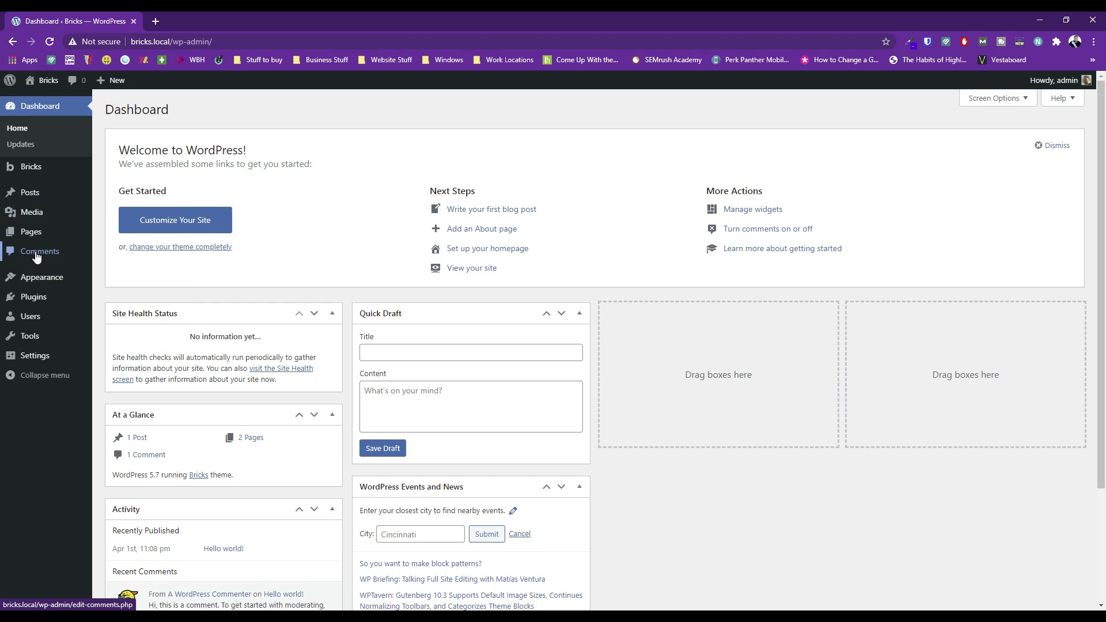
pyautogui.moveTo(35, 279)
pyautogui.click(133, 279)
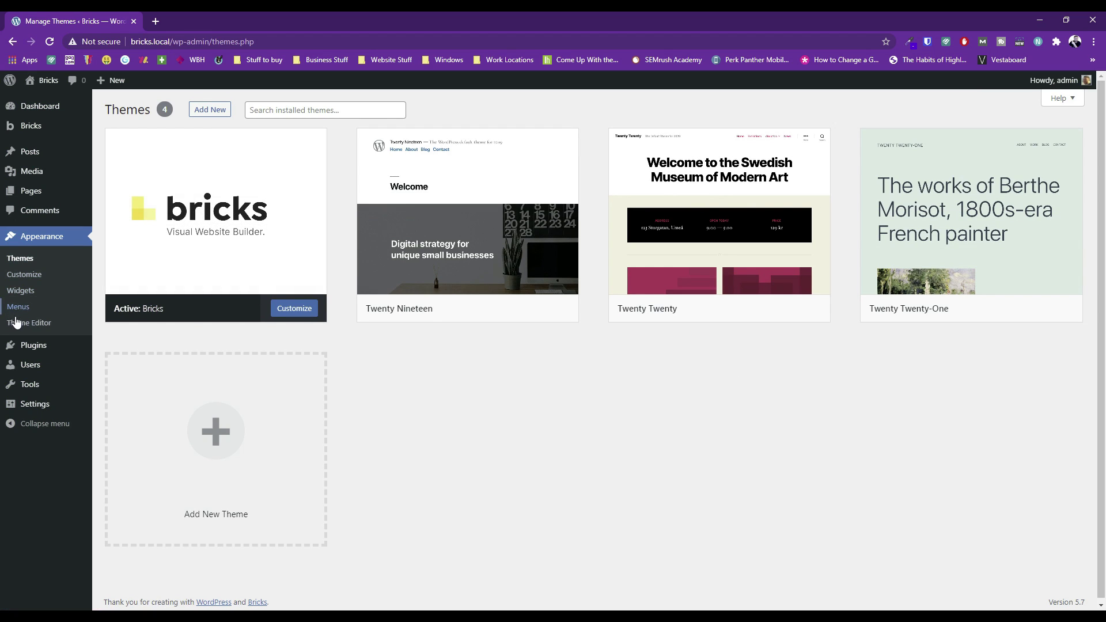
pyautogui.moveTo(37, 346)
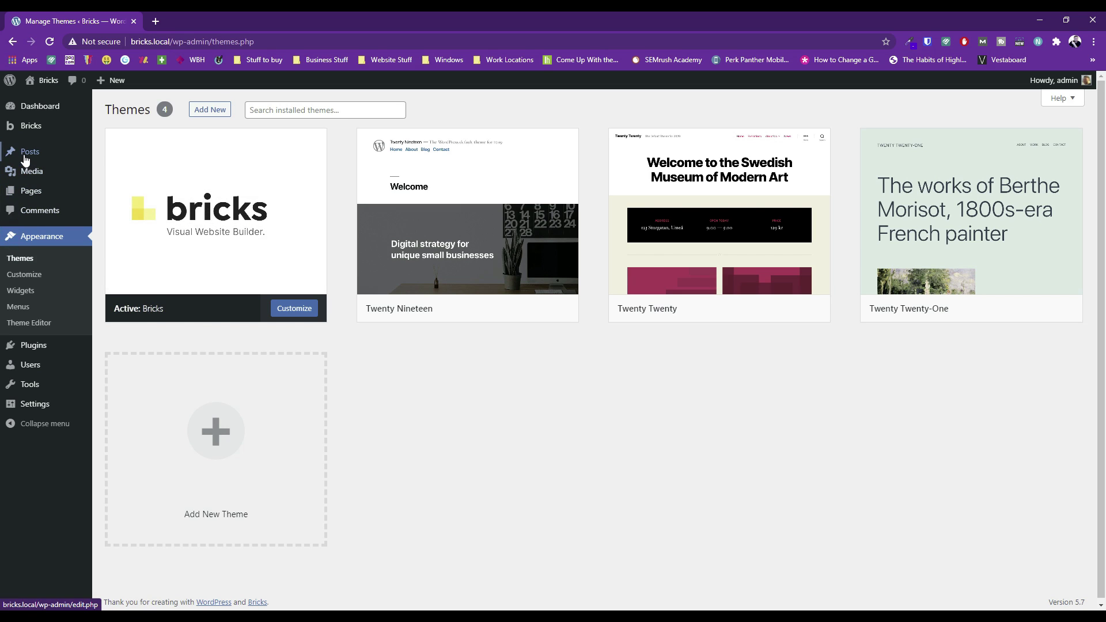
pyautogui.moveTo(30, 154)
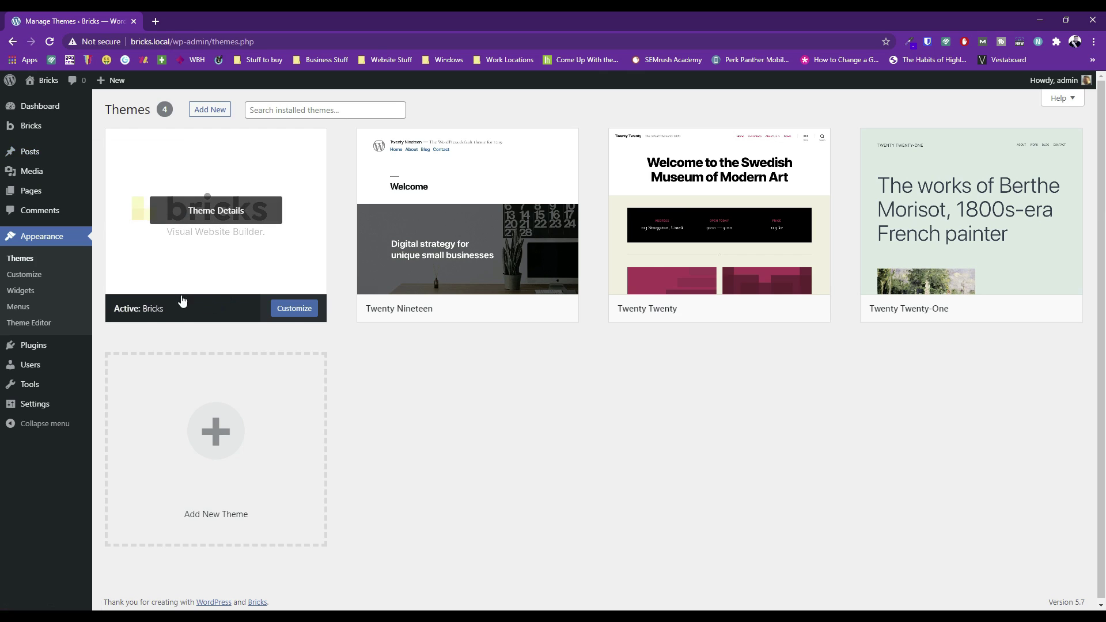
pyautogui.moveTo(33, 129)
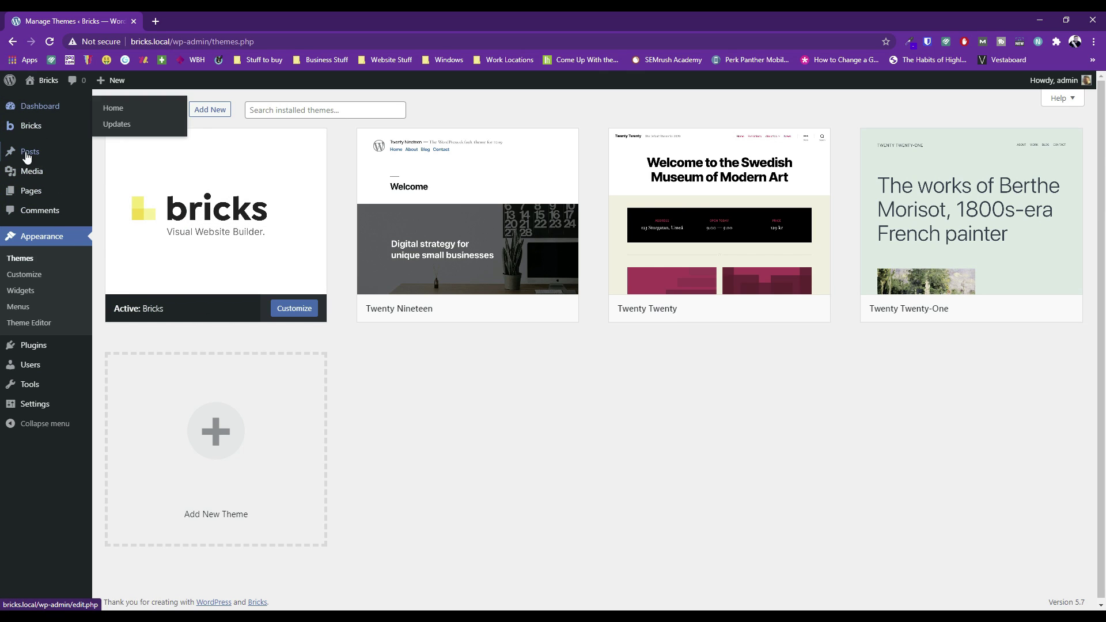
# - Open the Home page from the site's pages list for editing with Bricks
pyautogui.moveTo(34, 191)
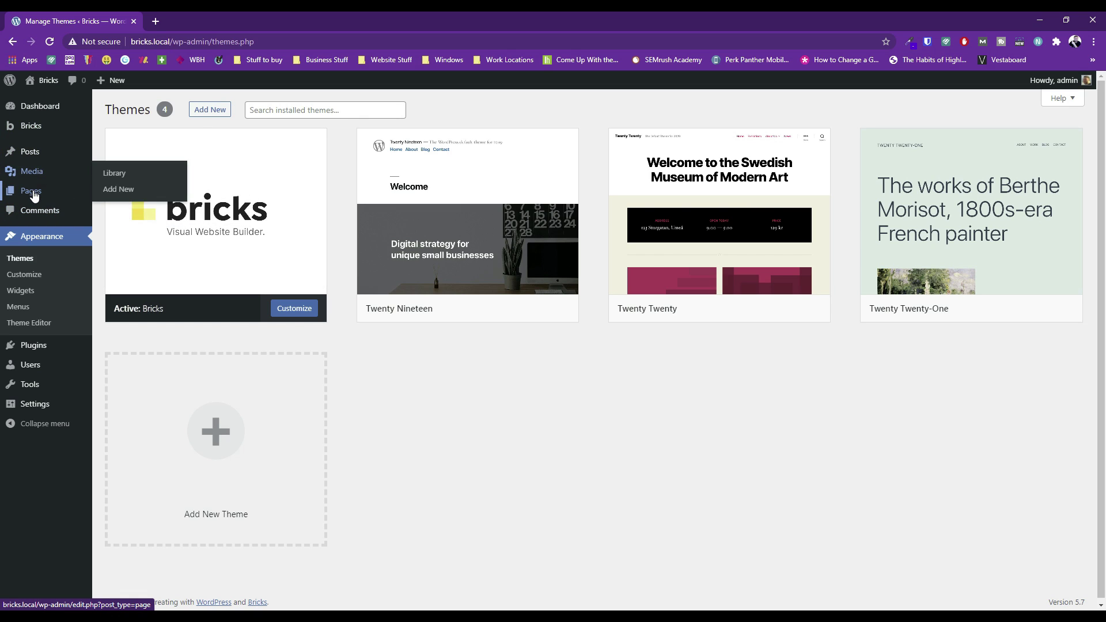
pyautogui.click(115, 195)
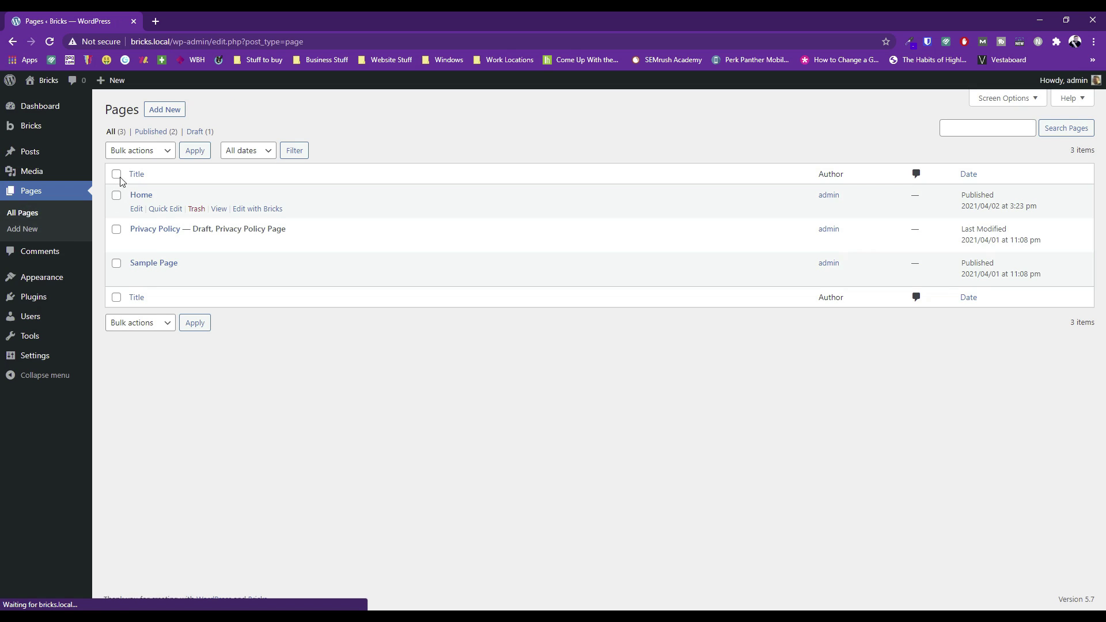
pyautogui.click(251, 210)
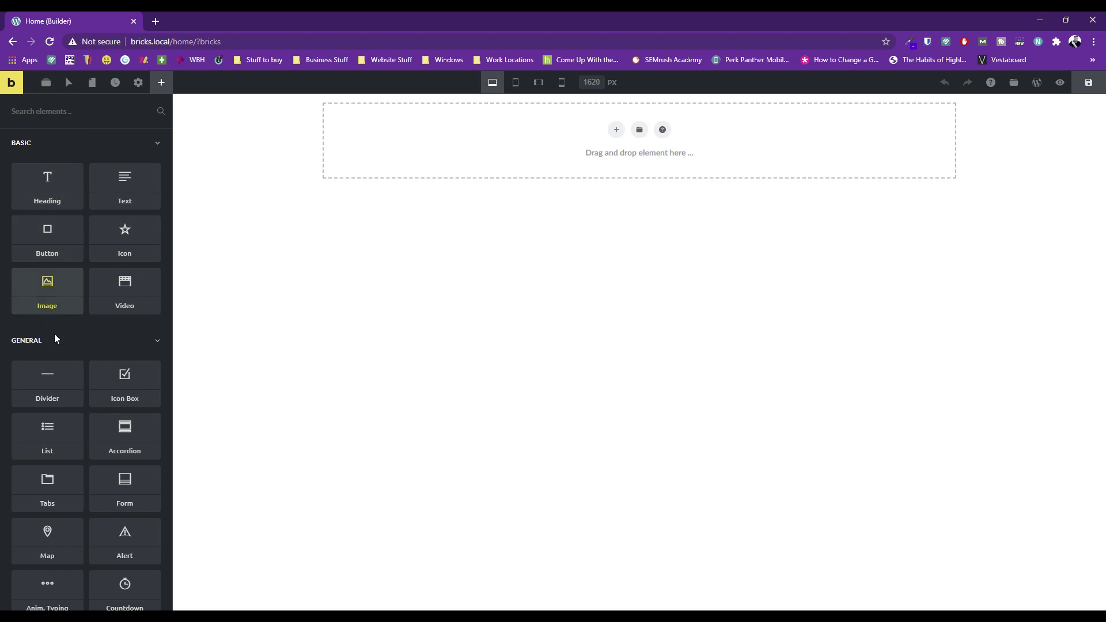
# - Look through all element categories available in the builder, from Basic and General to WordPress and Single
pyautogui.scroll(-6, 114, 248)
pyautogui.scroll(-13, 113, 248)
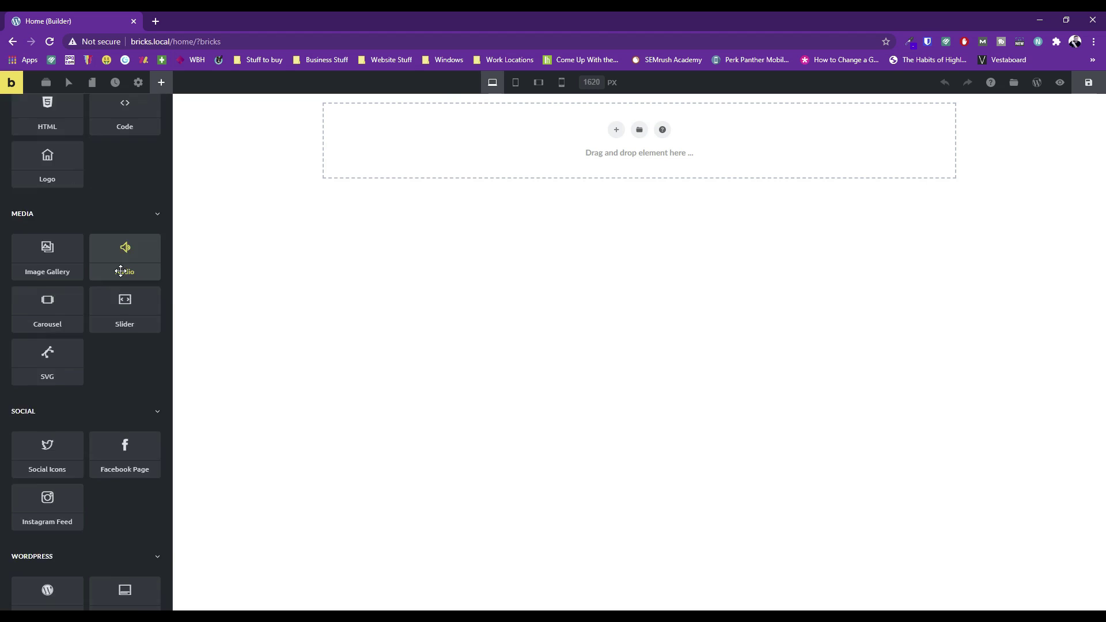
pyautogui.scroll(19, 120, 357)
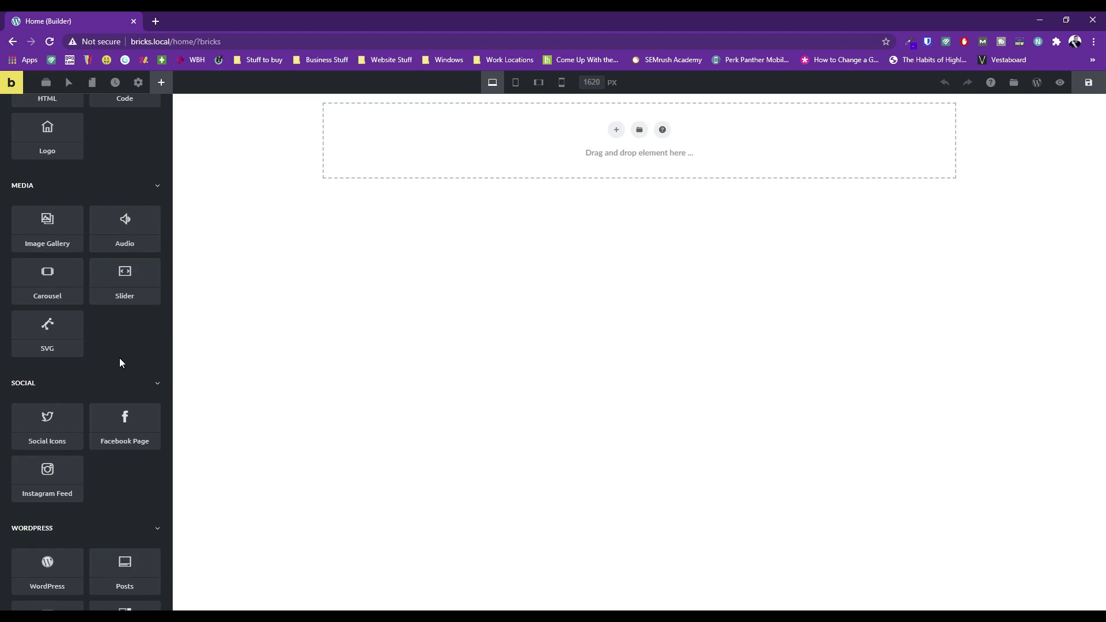
pyautogui.scroll(-19, 119, 361)
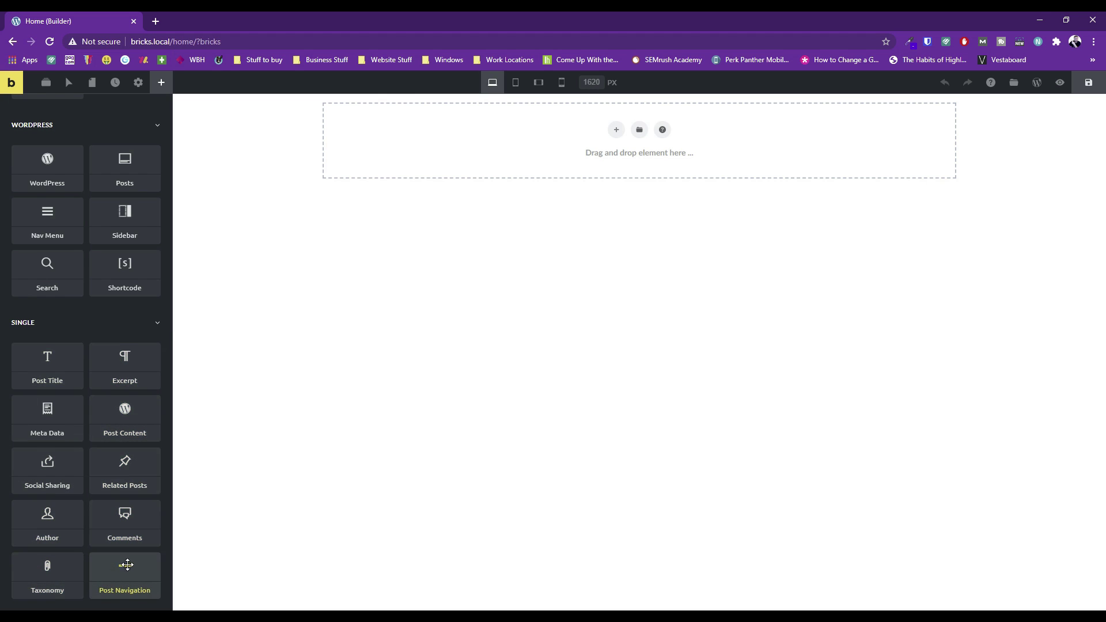
pyautogui.scroll(12, 97, 399)
pyautogui.scroll(2, 97, 399)
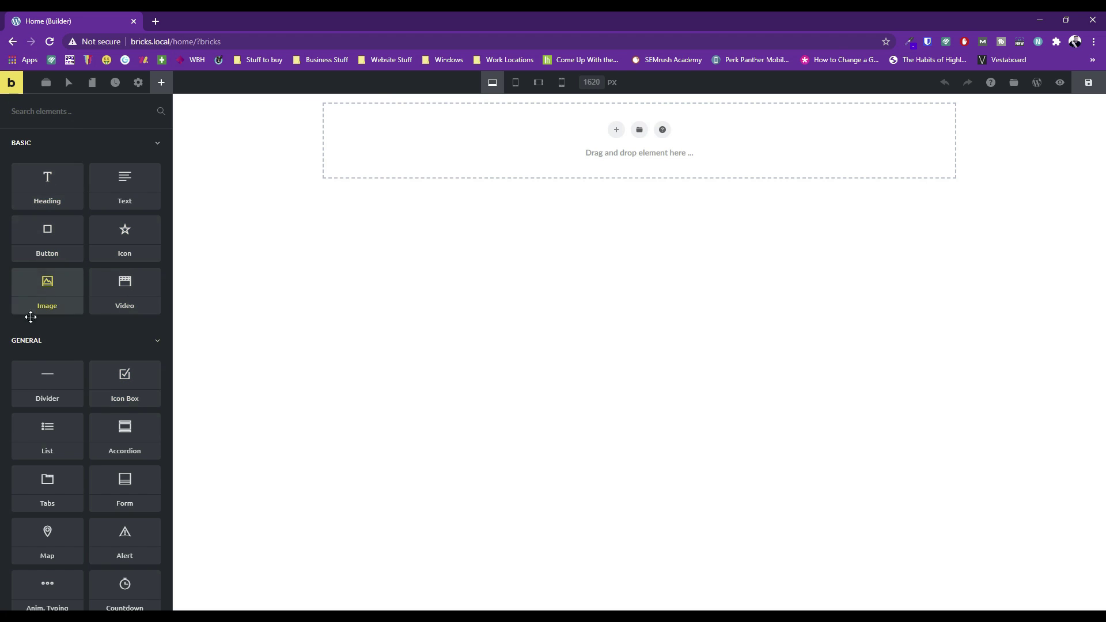
pyautogui.scroll(-5, 36, 428)
pyautogui.scroll(-15, 36, 429)
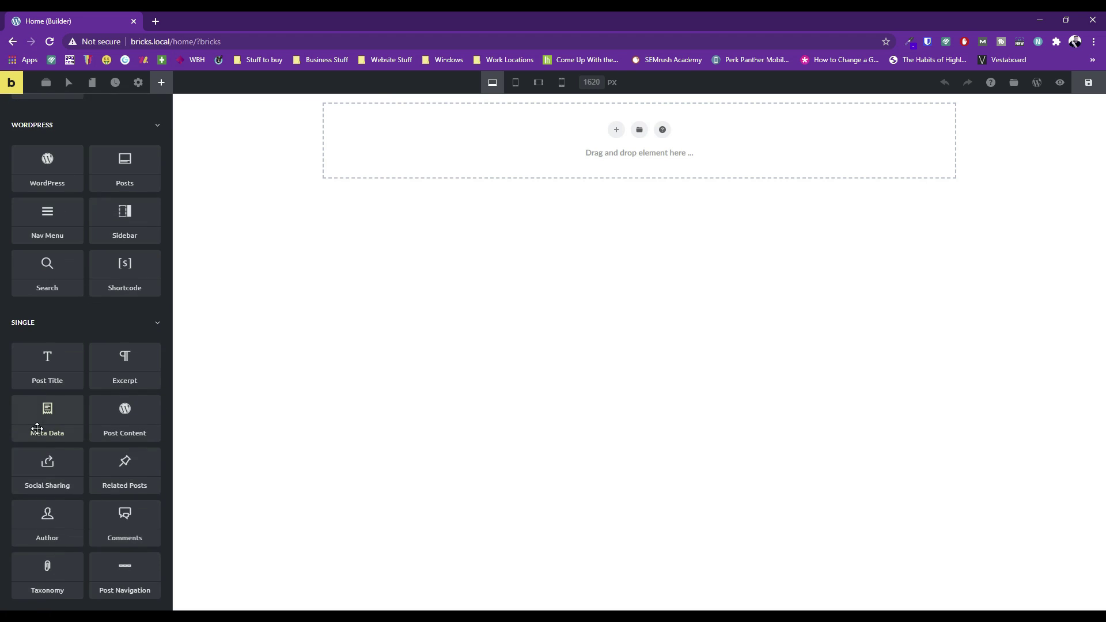
pyautogui.scroll(5, 50, 351)
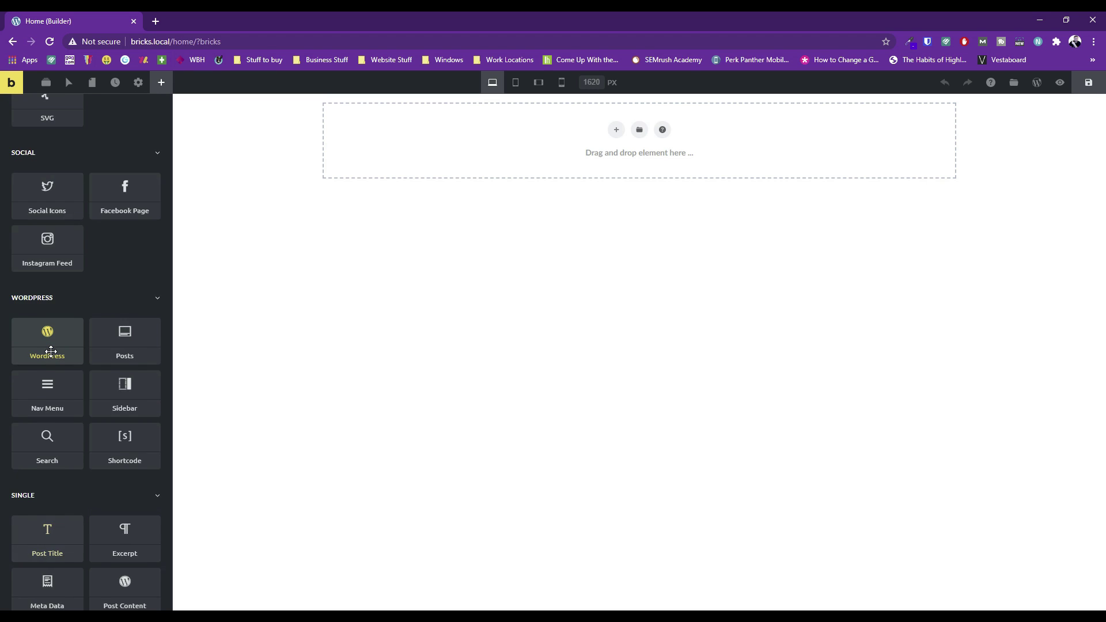
pyautogui.scroll(7, 51, 352)
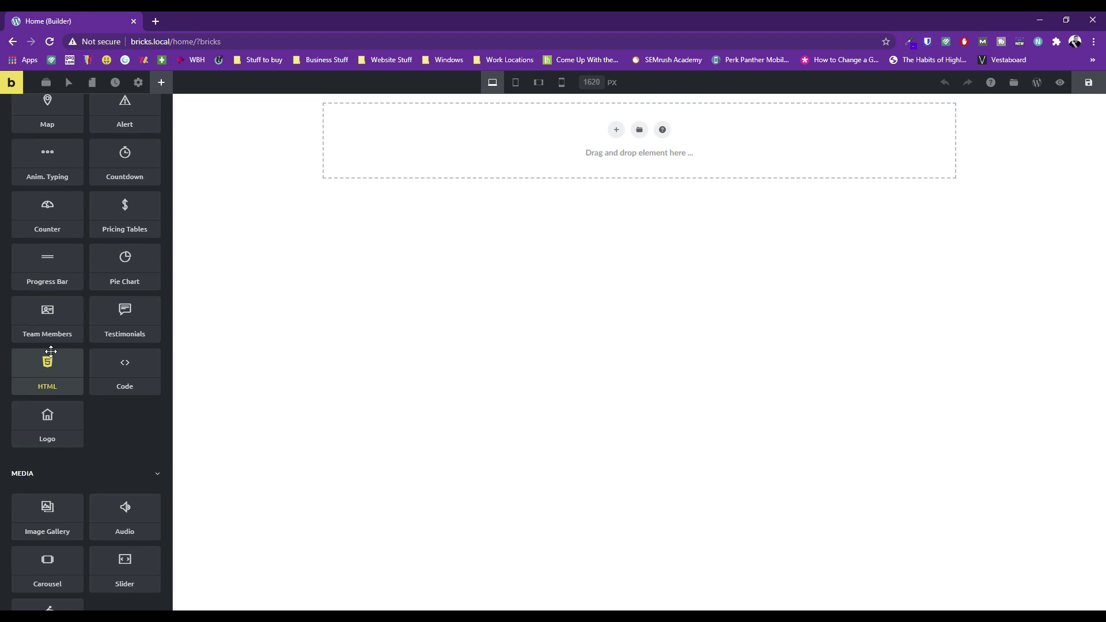
pyautogui.scroll(2, 50, 351)
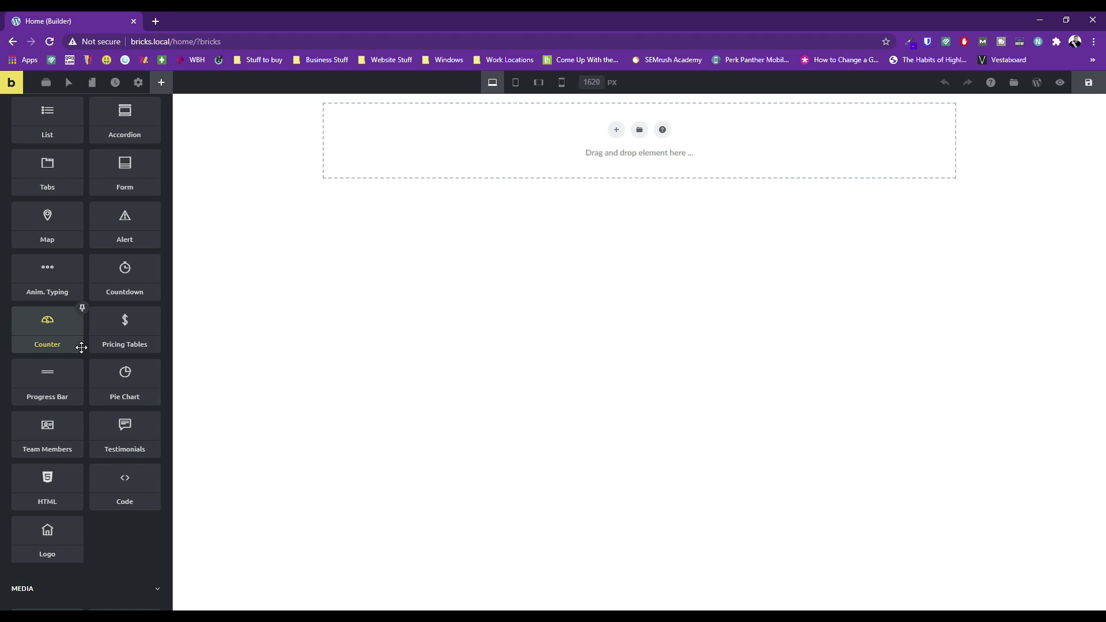
pyautogui.scroll(2, 79, 346)
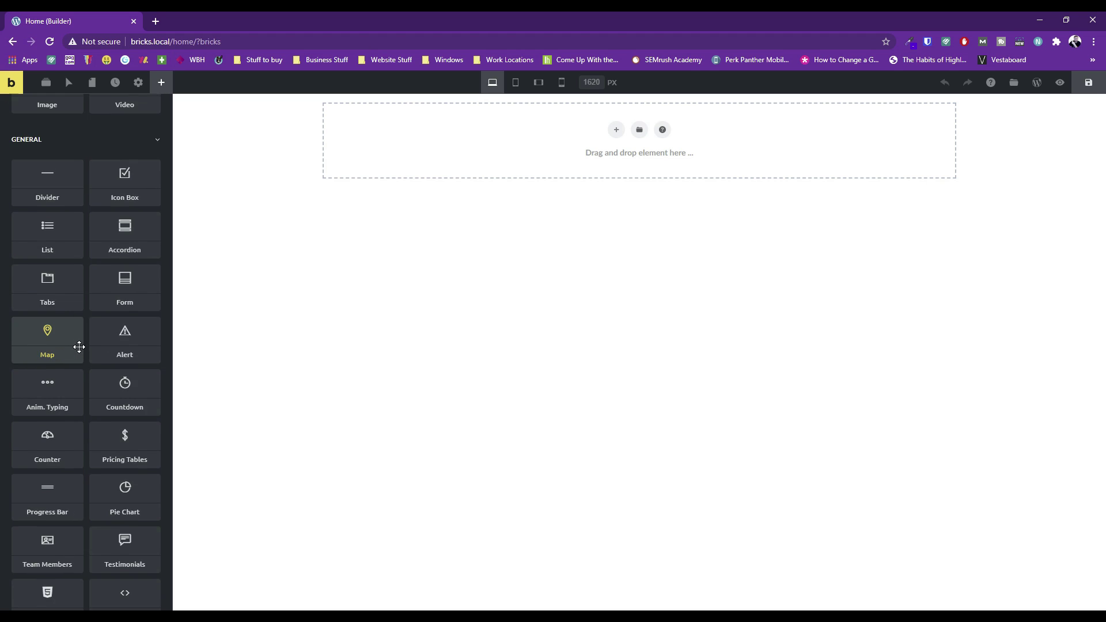
pyautogui.scroll(3, 79, 346)
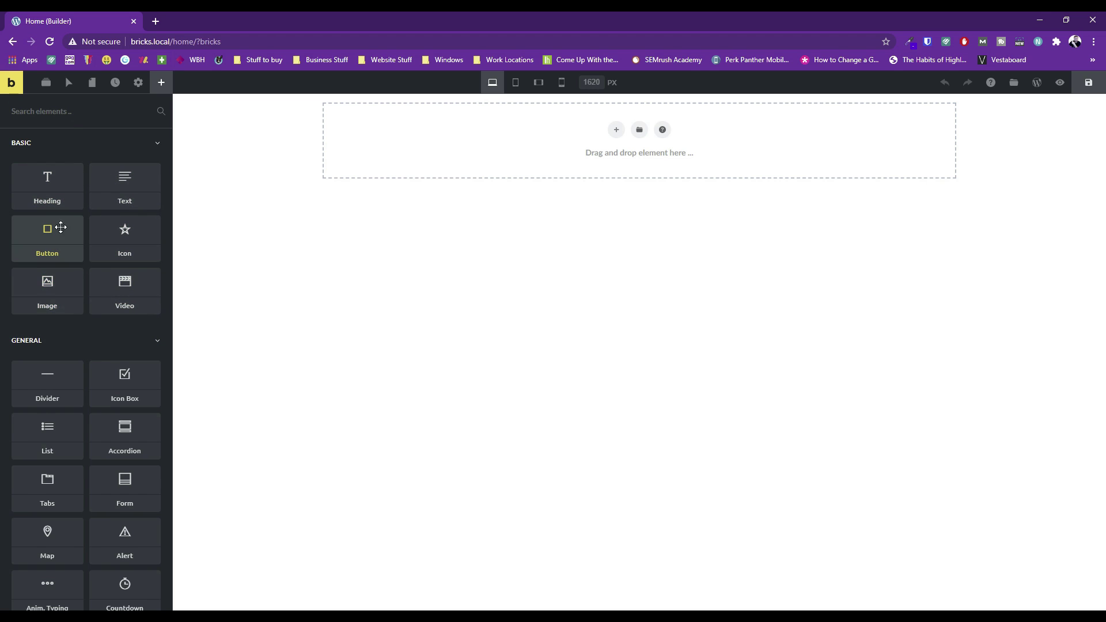
# - Pin the Divider element so it is listed among the pinned elements
pyautogui.click(61, 381)
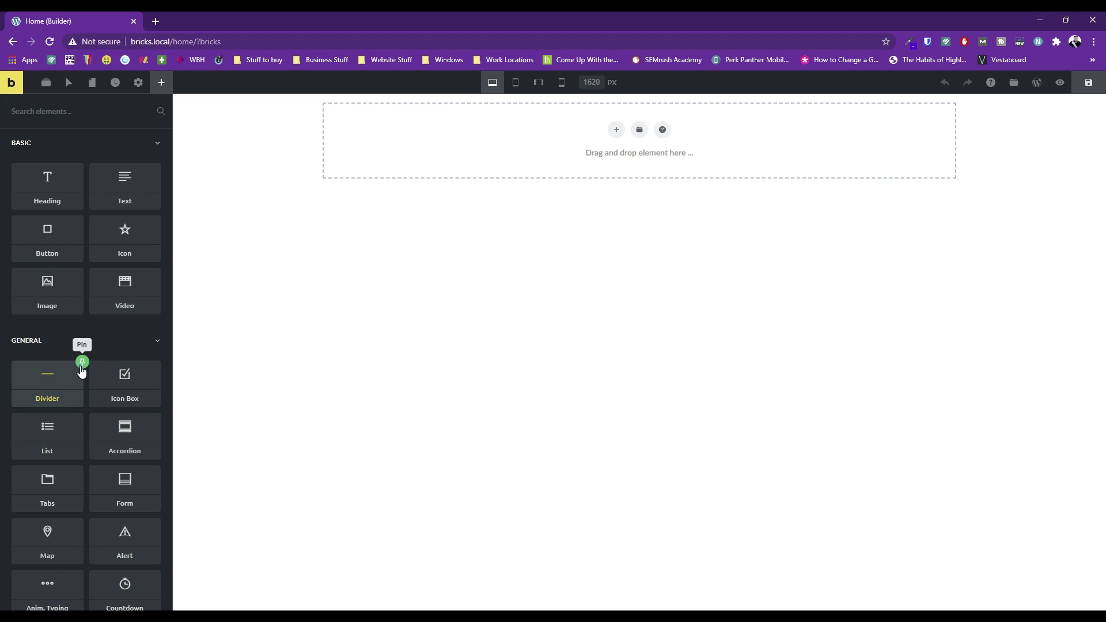
pyautogui.click(82, 362)
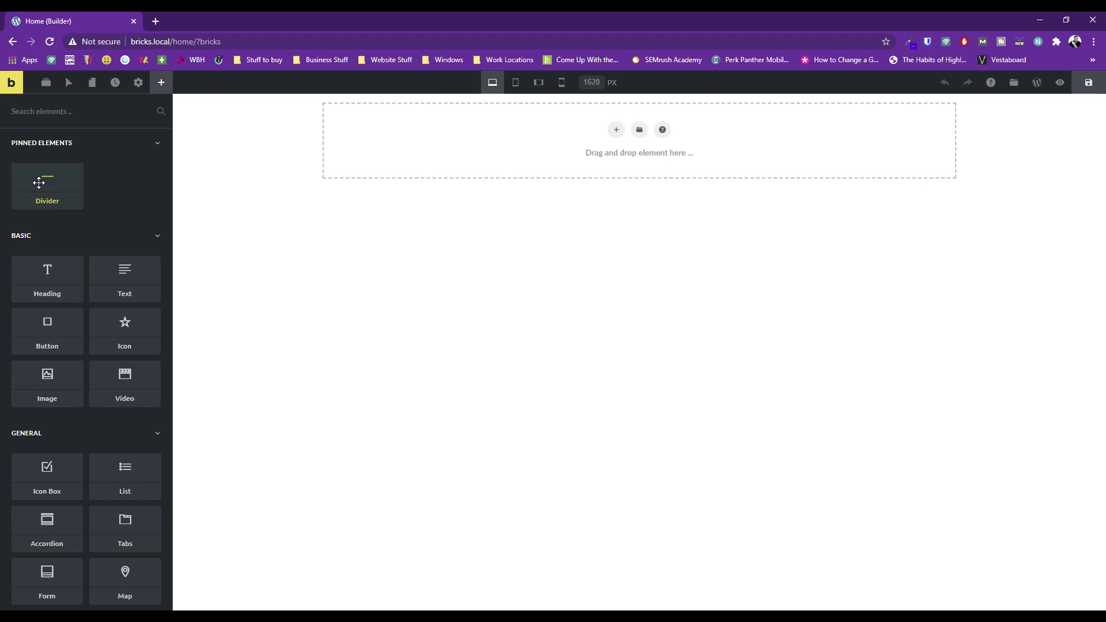
pyautogui.moveTo(38, 182)
# - Look through the builder's structure, pages, history, elements and settings views, ending on the page structure
pyautogui.click(51, 90)
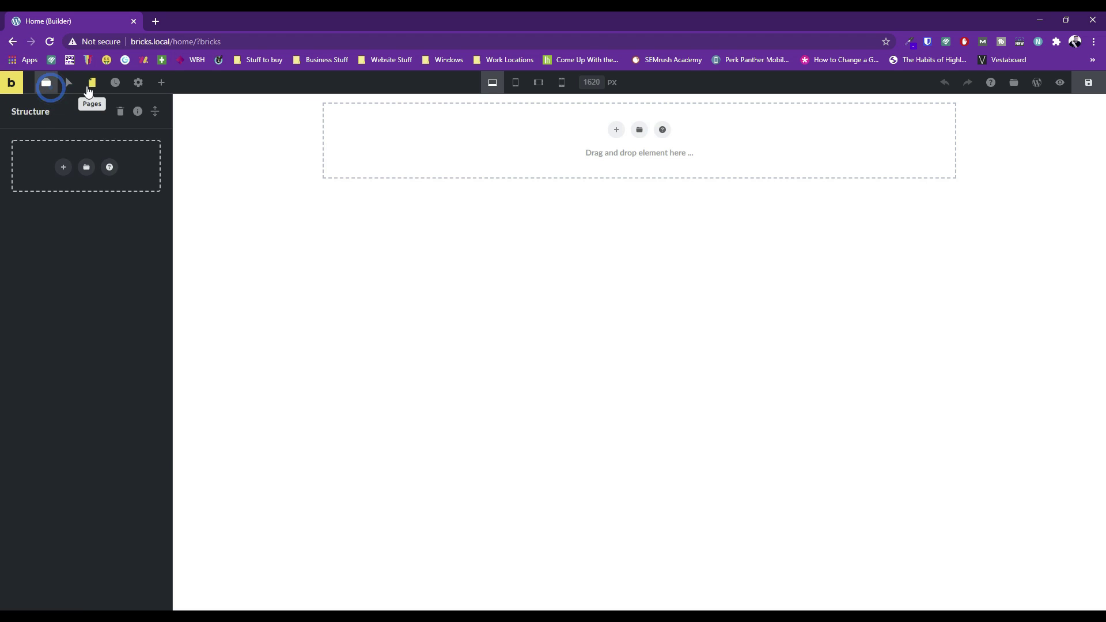
pyautogui.click(68, 86)
pyautogui.click(68, 87)
pyautogui.click(92, 84)
pyautogui.click(122, 86)
pyautogui.click(162, 82)
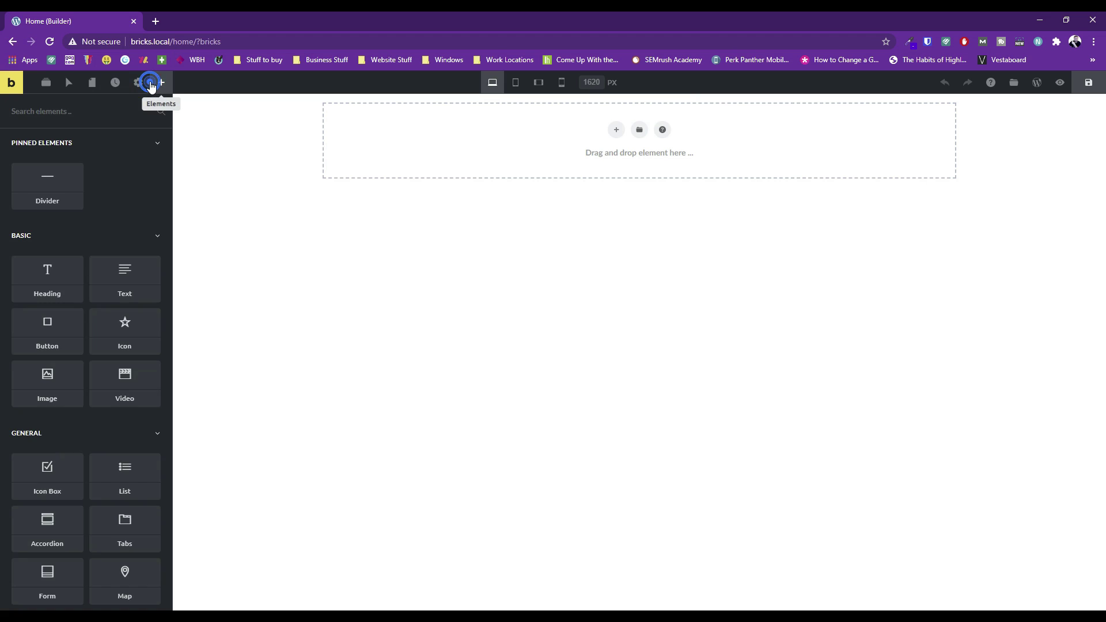
pyautogui.click(138, 82)
pyautogui.click(45, 86)
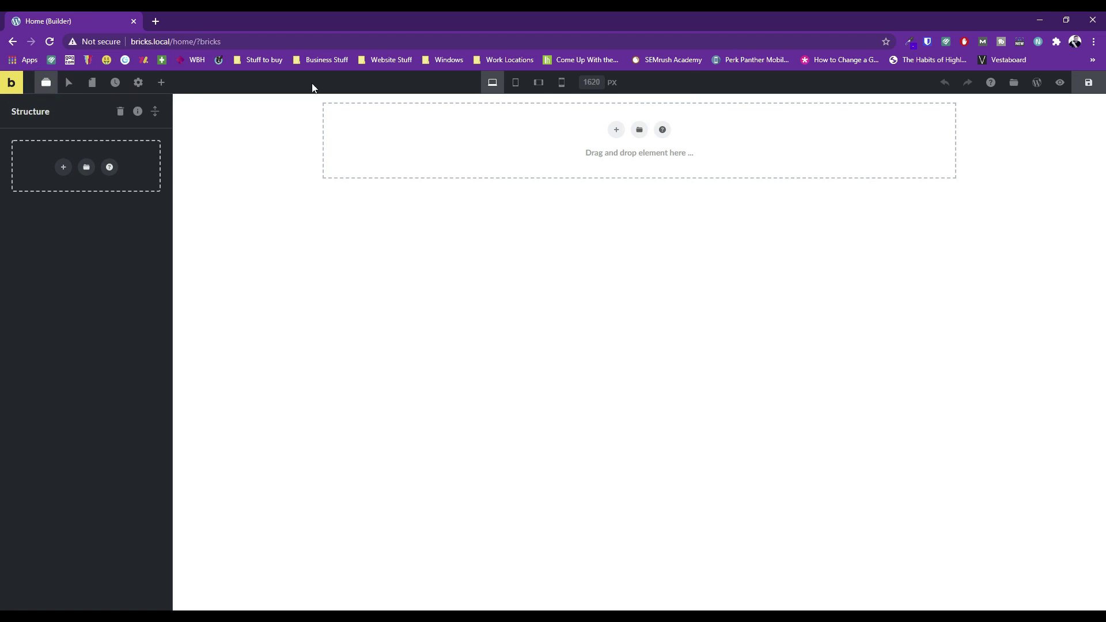
# - Preview the page at the tablet, mobile landscape and mobile portrait breakpoints, ending on the desktop view
pyautogui.click(516, 83)
pyautogui.click(541, 83)
pyautogui.click(562, 86)
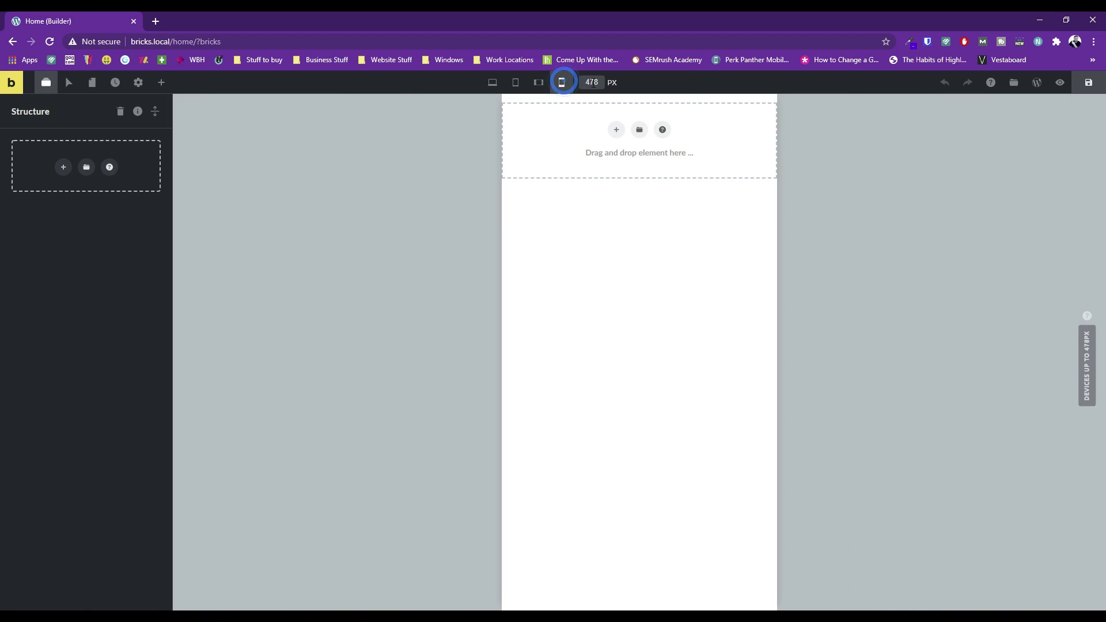
pyautogui.click(493, 86)
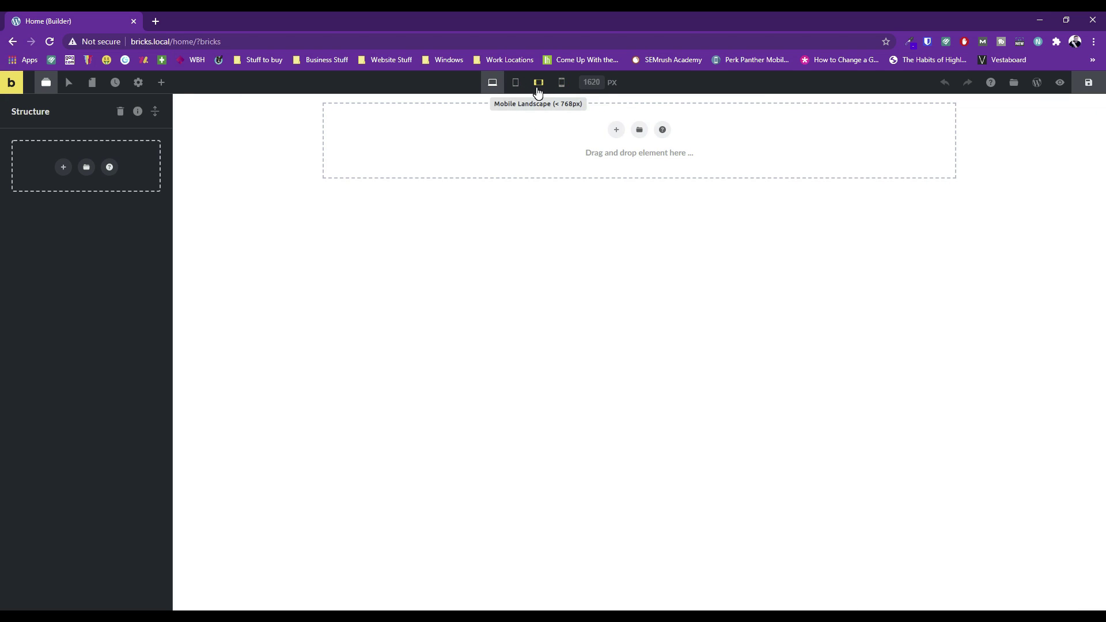
pyautogui.click(538, 87)
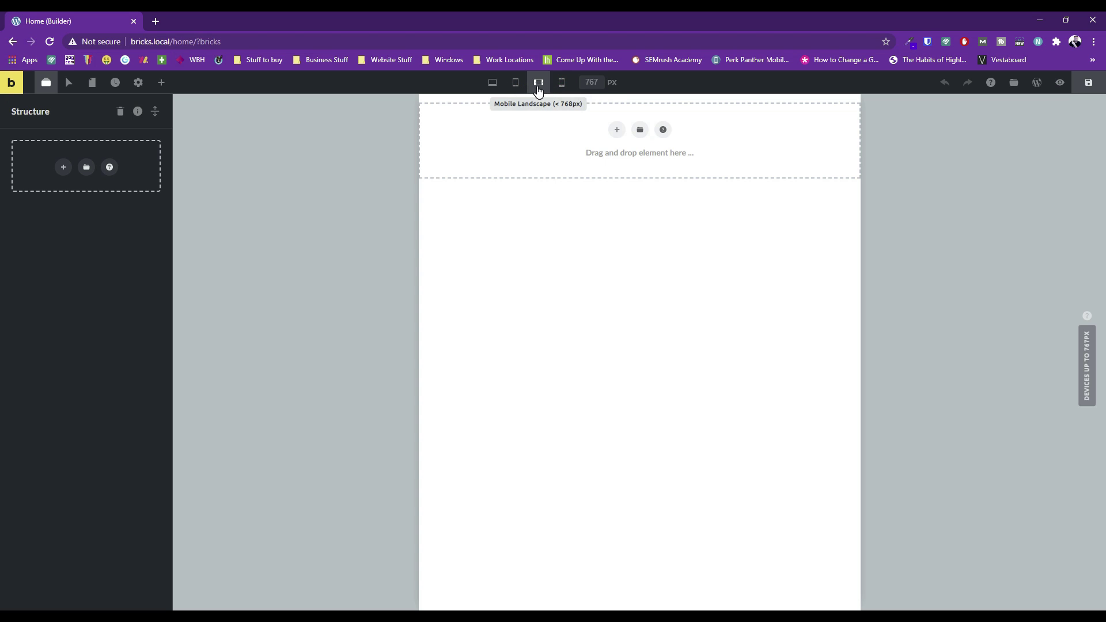
pyautogui.click(491, 85)
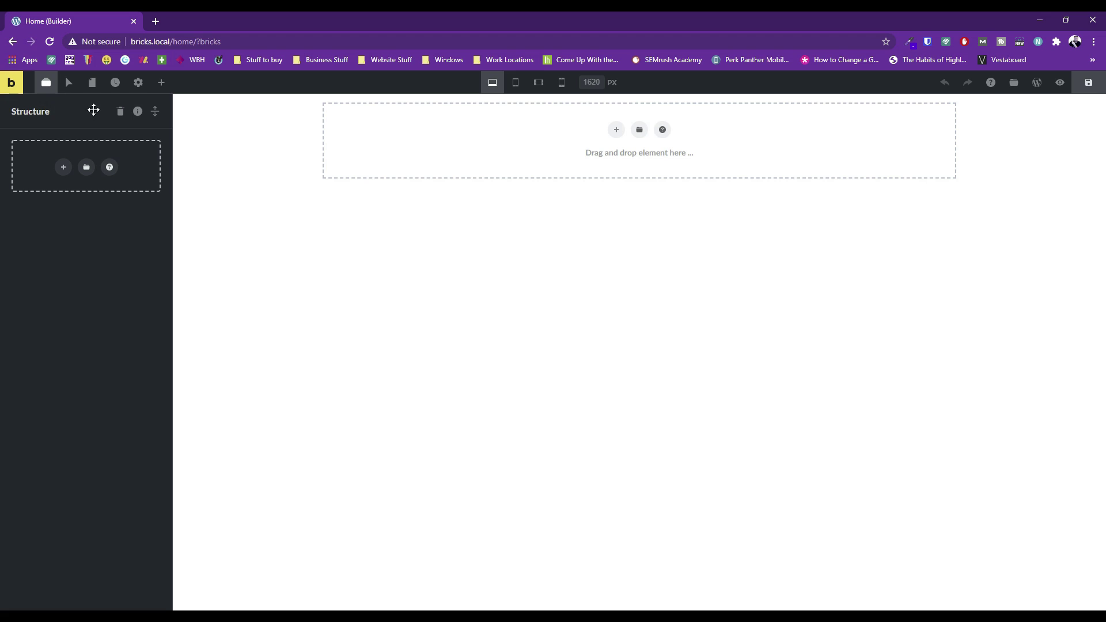
# - Show the elements list and try narrower and wider widths for its panel, ending near the original width
pyautogui.click(161, 83)
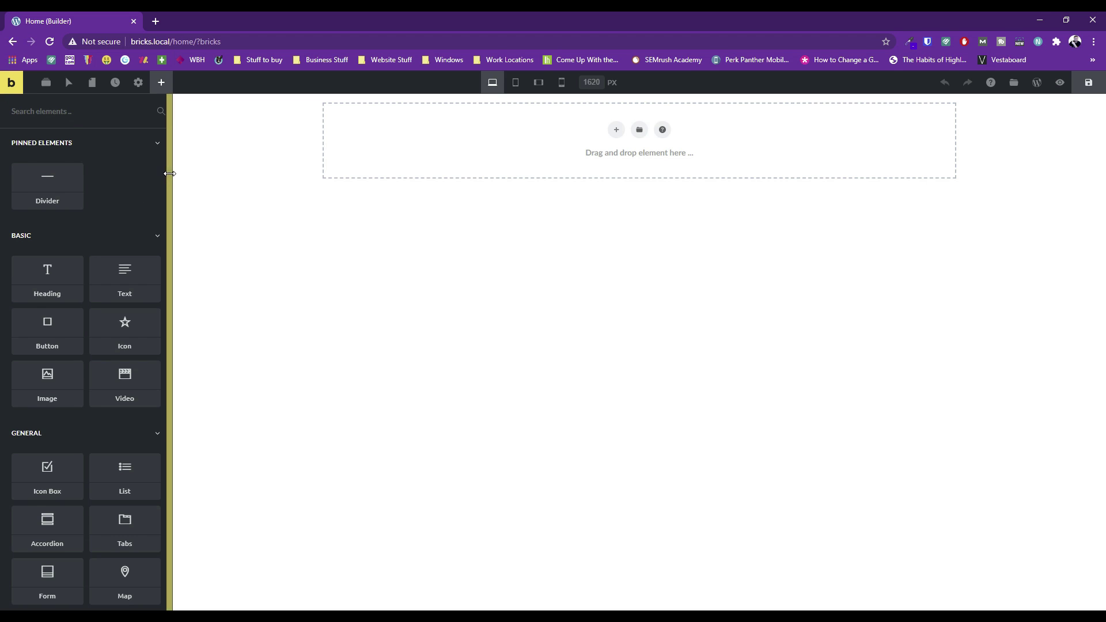
pyautogui.moveTo(169, 173); pyautogui.dragTo(189, 214)
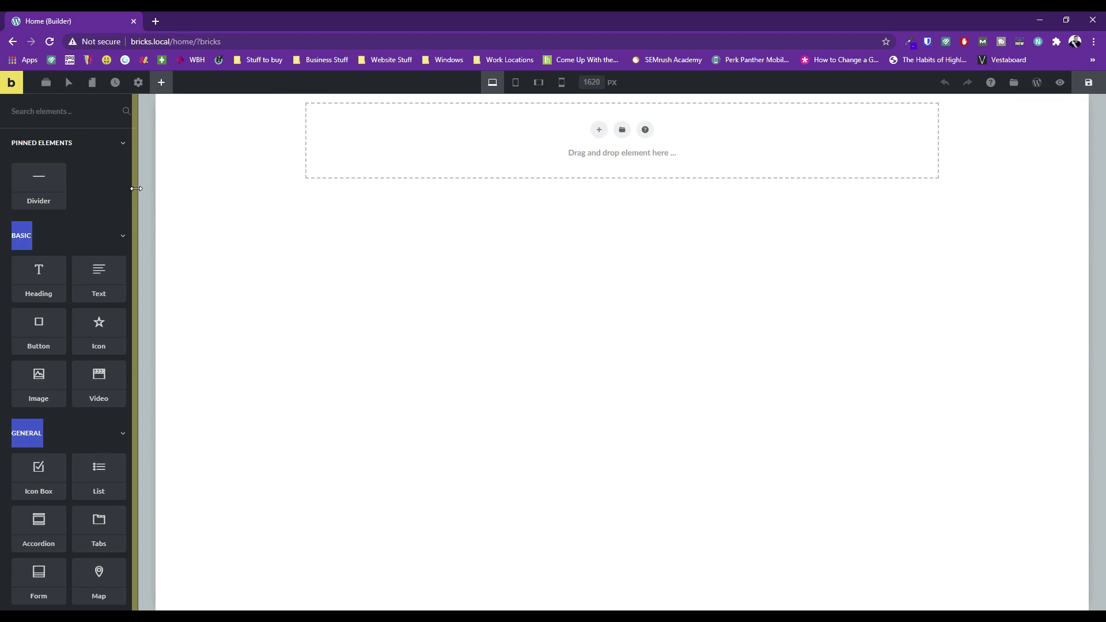
pyautogui.moveTo(136, 188); pyautogui.dragTo(432, 343)
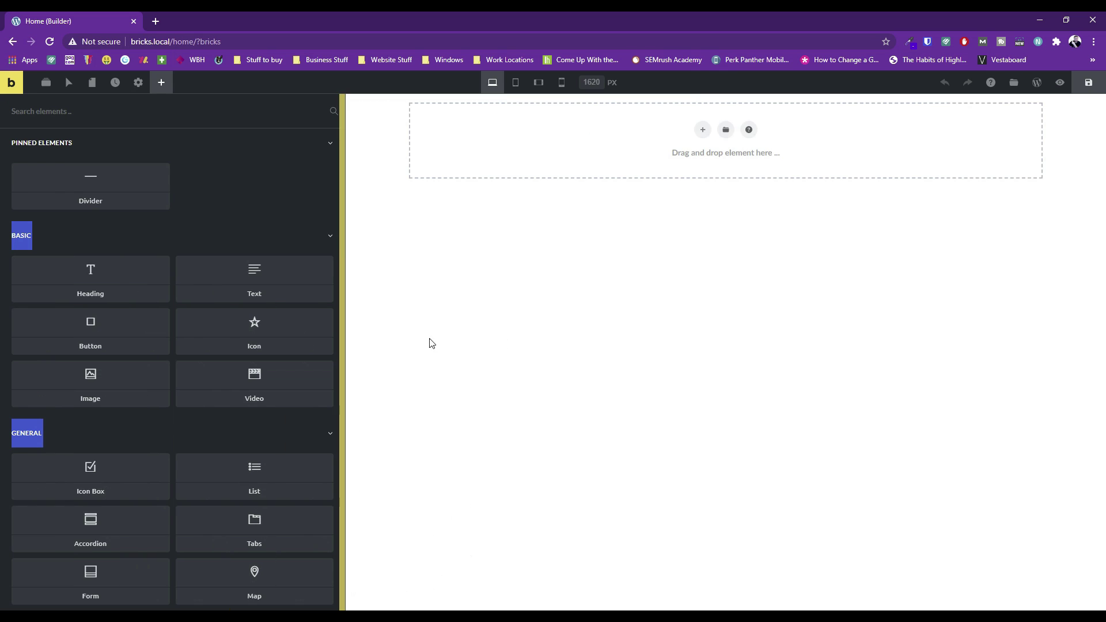
pyautogui.moveTo(348, 242); pyautogui.dragTo(173, 193)
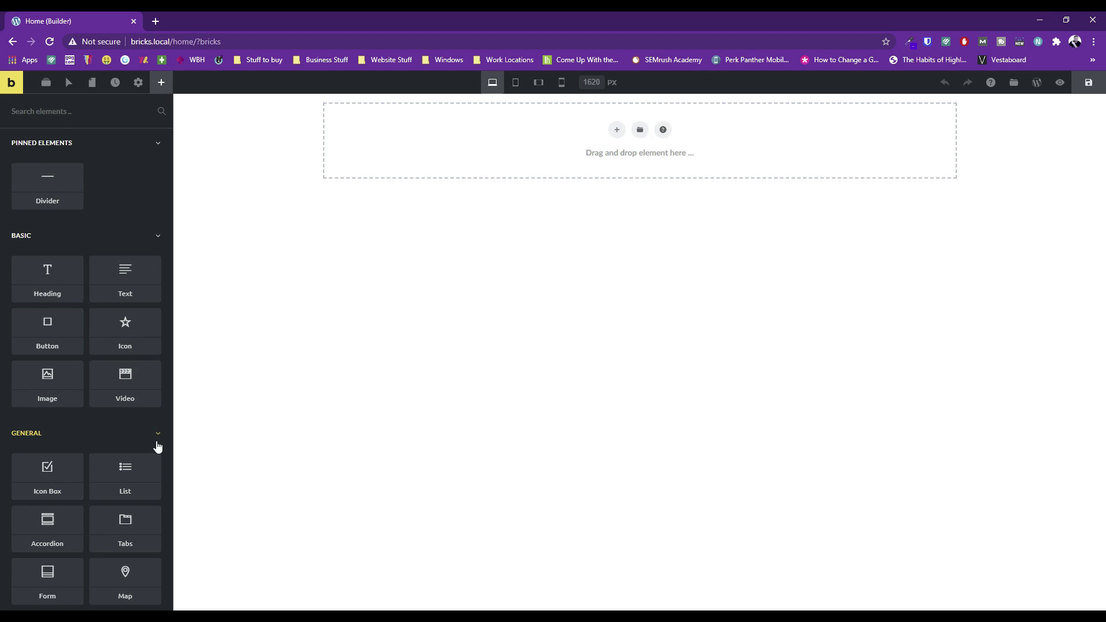
# - Collapse the Social element category and look through the other categories from Basic to Single
pyautogui.scroll(-14, 115, 351)
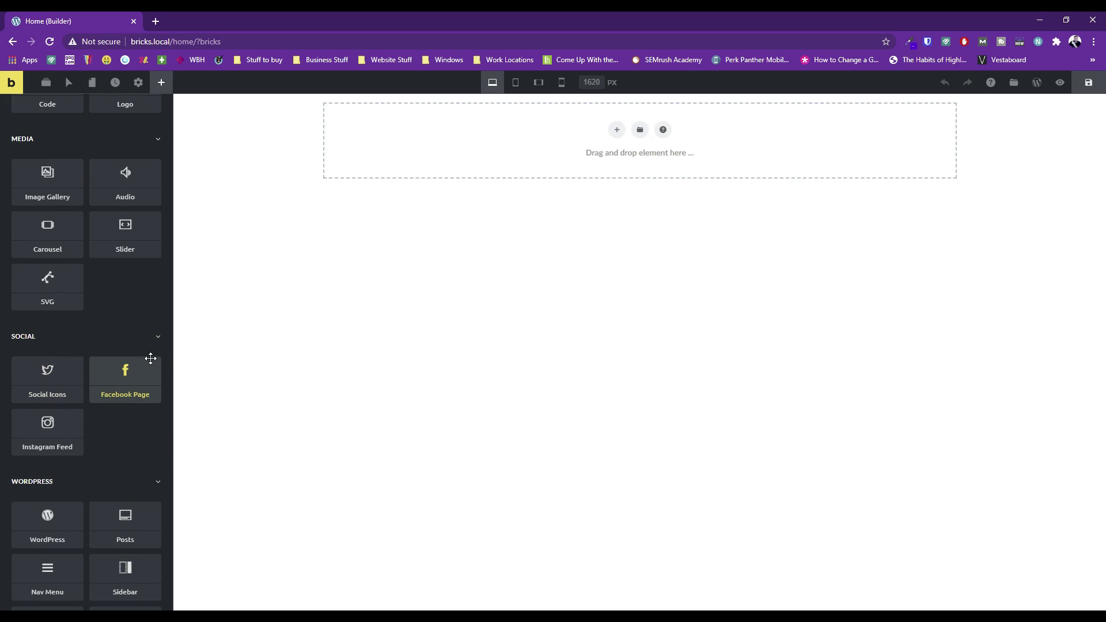
pyautogui.click(160, 339)
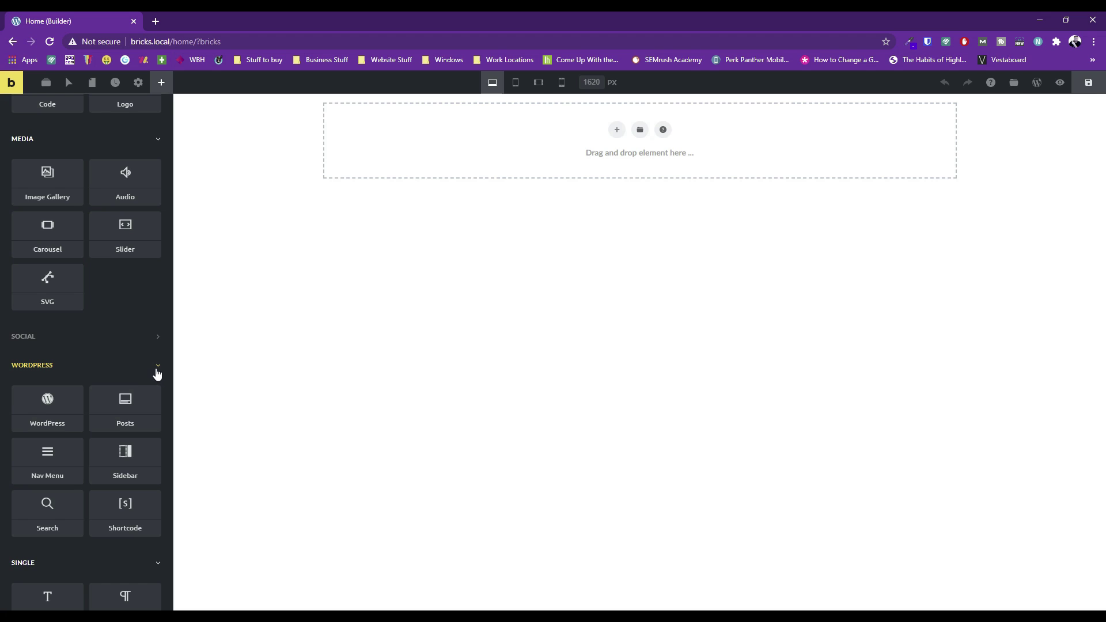
pyautogui.scroll(15, 136, 372)
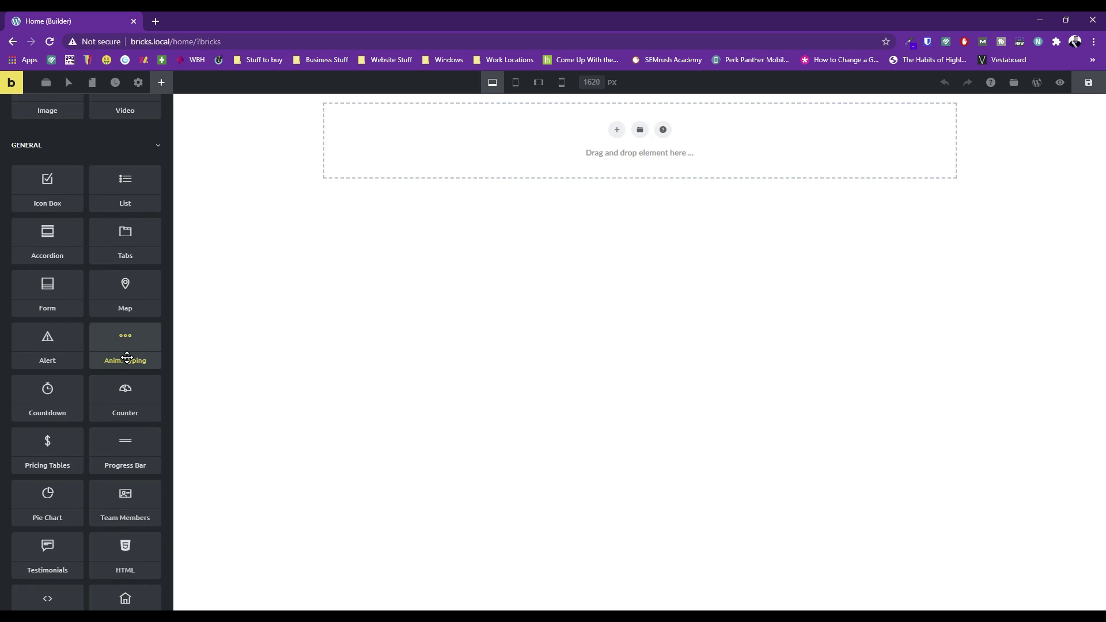
pyautogui.scroll(-15, 92, 324)
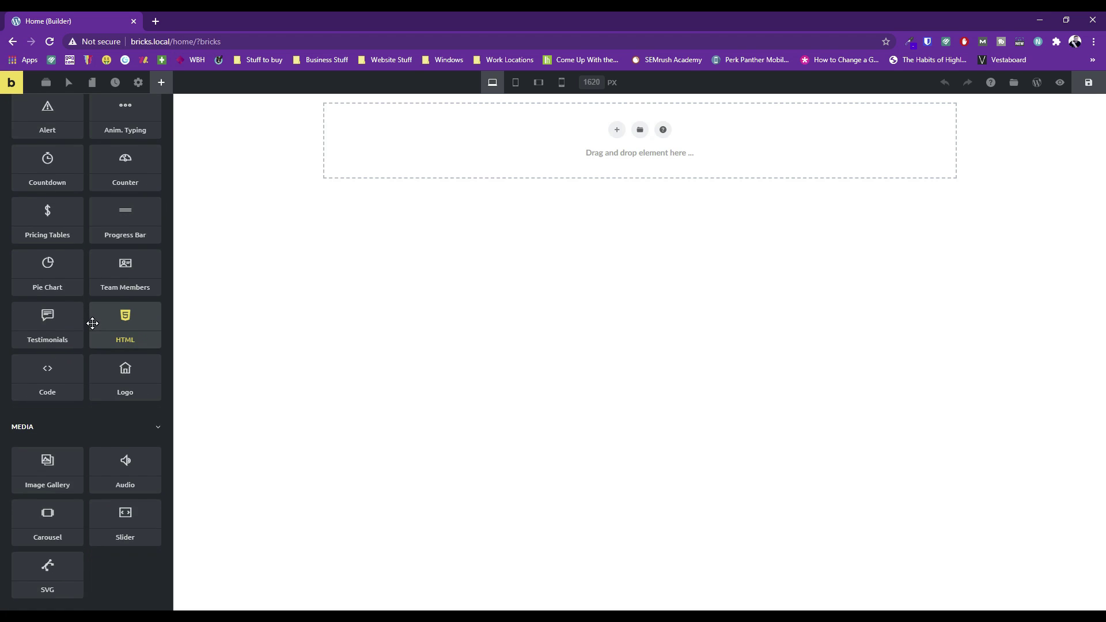
pyautogui.scroll(-3, 92, 328)
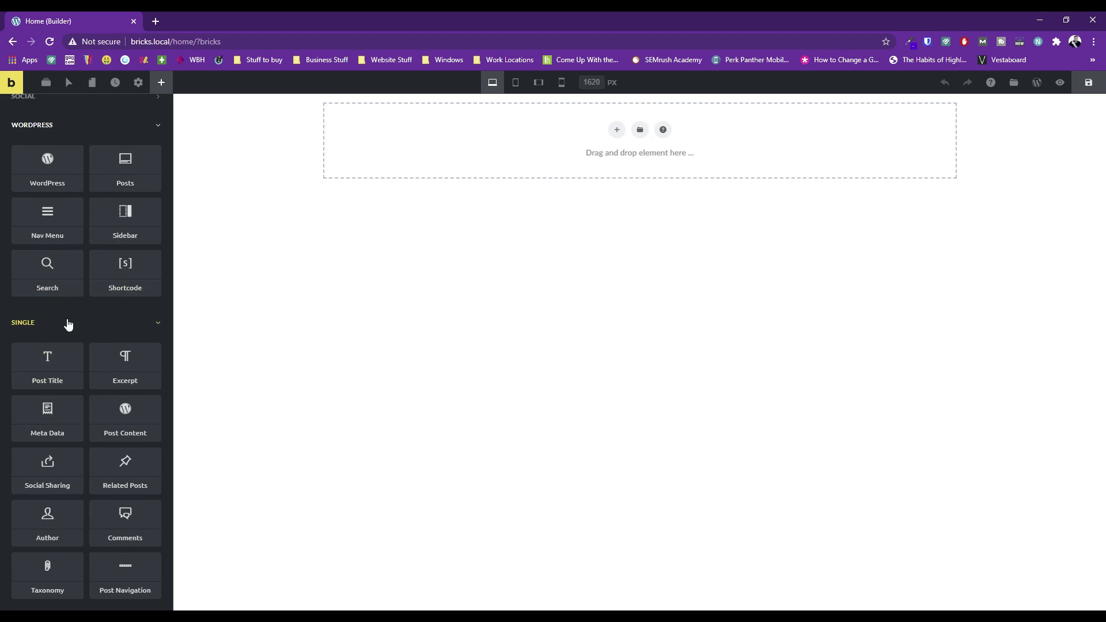
pyautogui.scroll(6, 69, 325)
pyautogui.scroll(12, 71, 327)
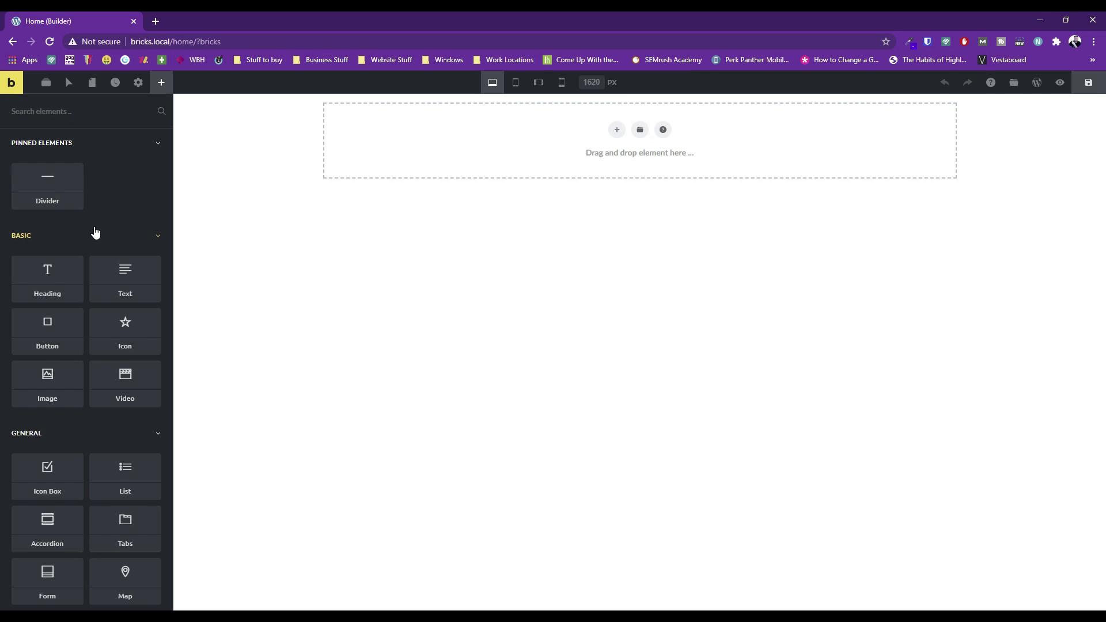
# - Browse the community templates from the empty section's template library, covering page, header, footer and section designs
pyautogui.click(640, 130)
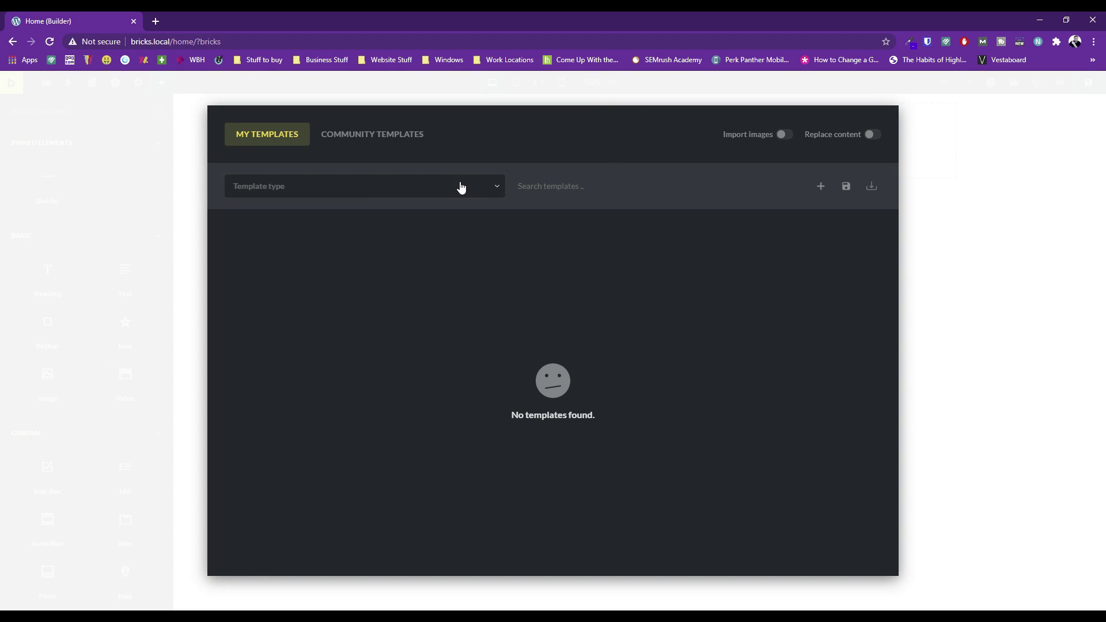
pyautogui.click(389, 144)
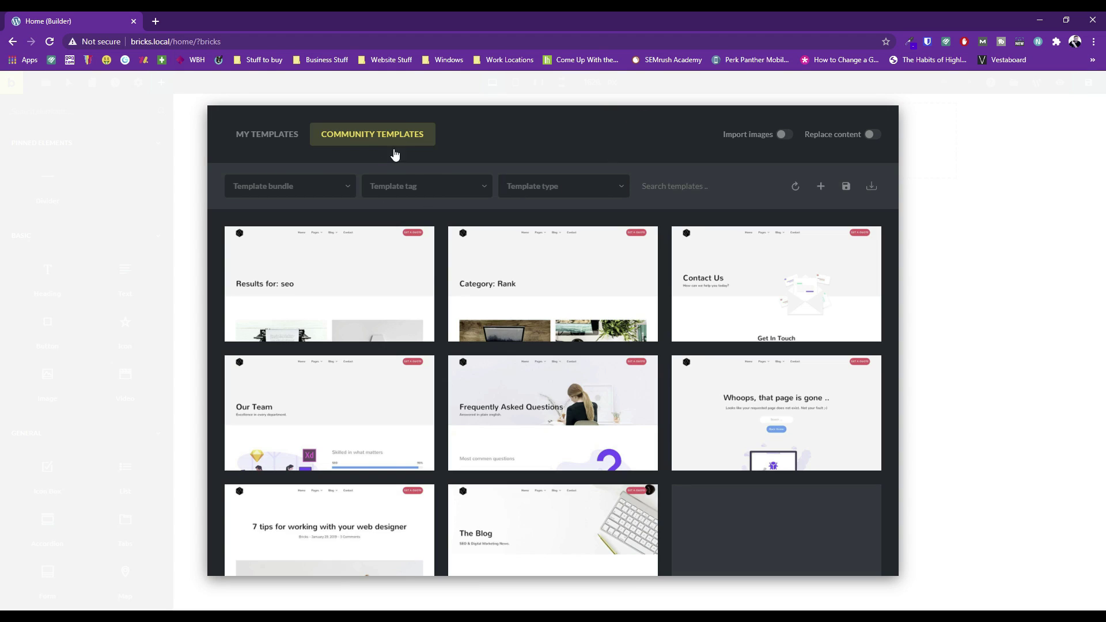
pyautogui.scroll(-5, 430, 331)
pyautogui.scroll(-20, 430, 330)
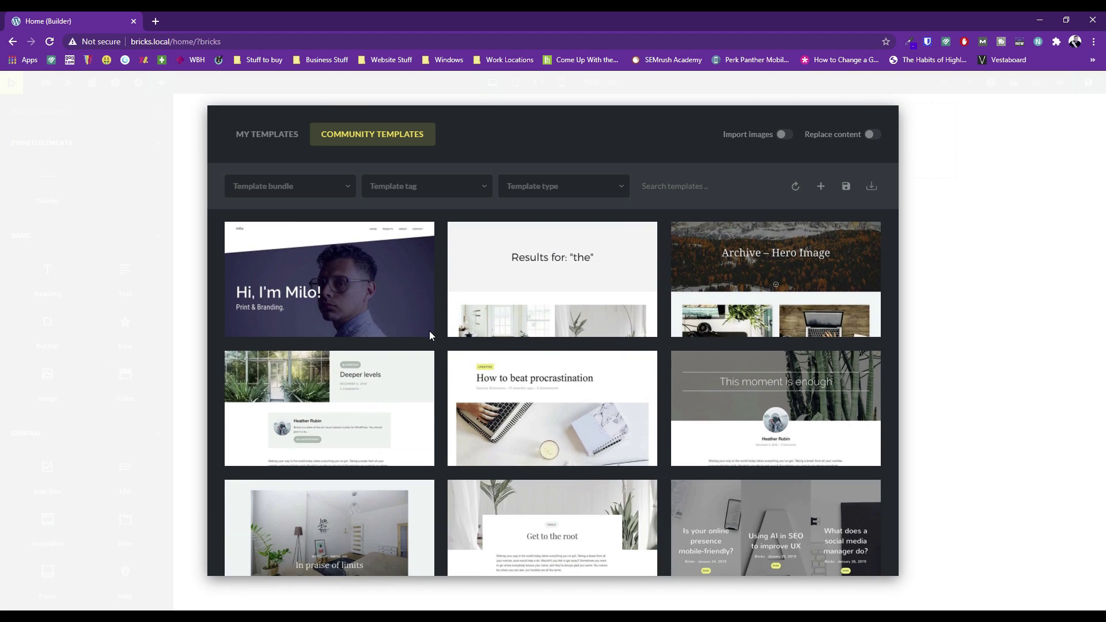
pyautogui.scroll(-10, 438, 335)
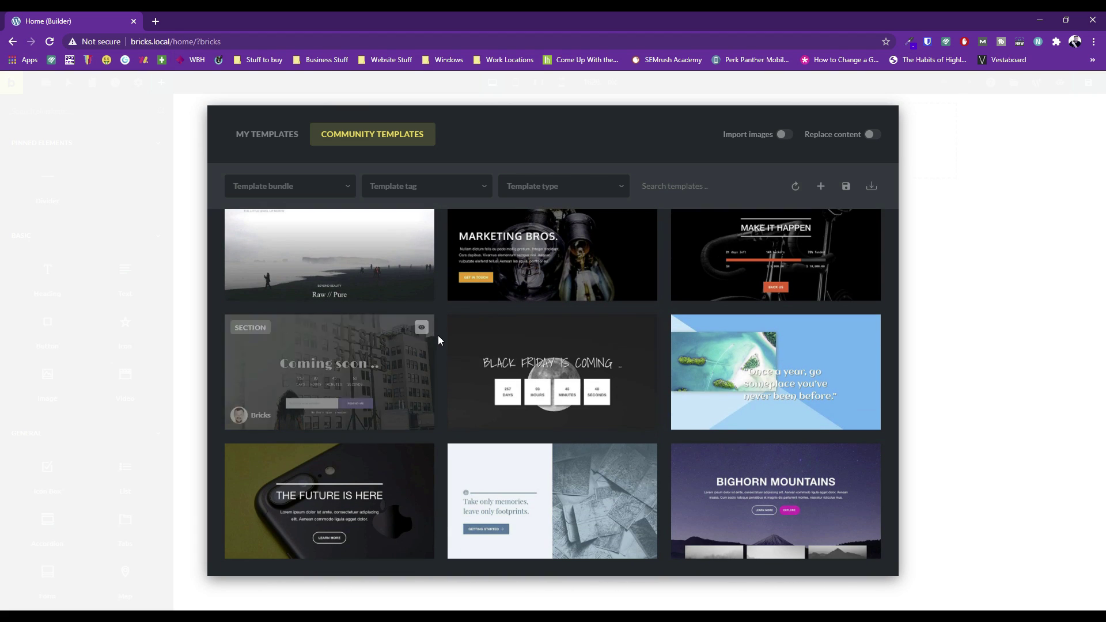
pyautogui.scroll(4, 510, 357)
pyautogui.scroll(10, 510, 357)
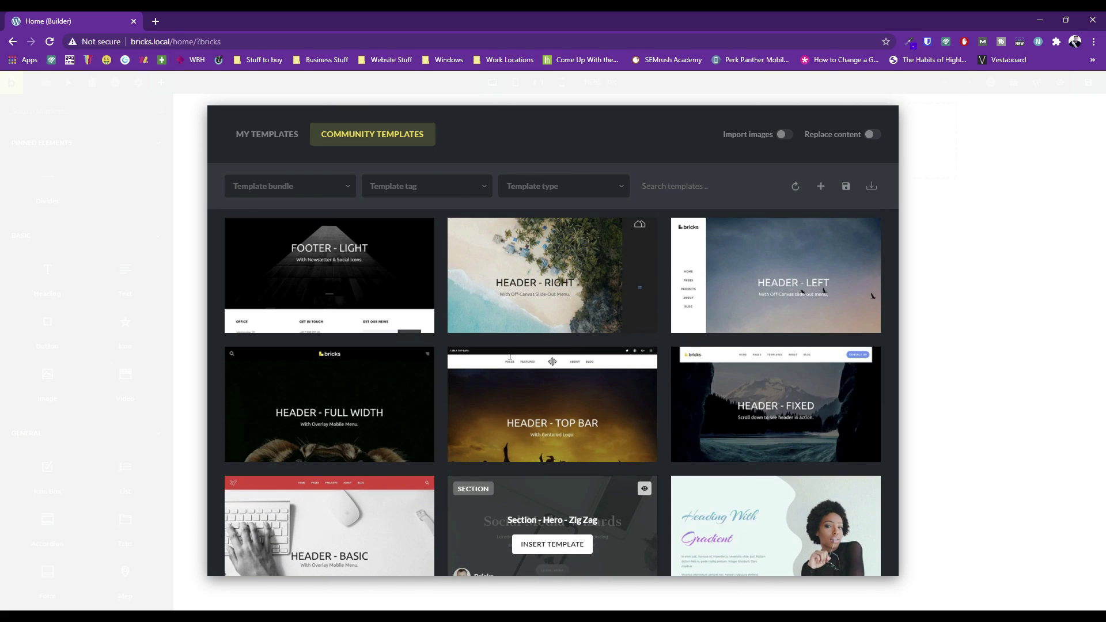
pyautogui.scroll(-5, 510, 360)
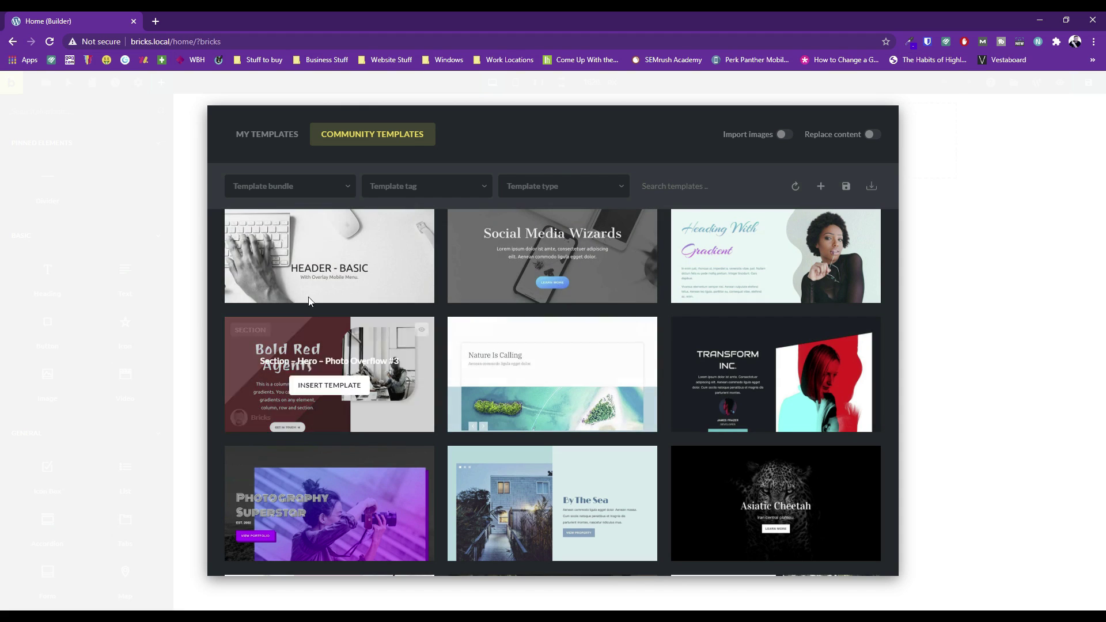
pyautogui.scroll(-8, 731, 375)
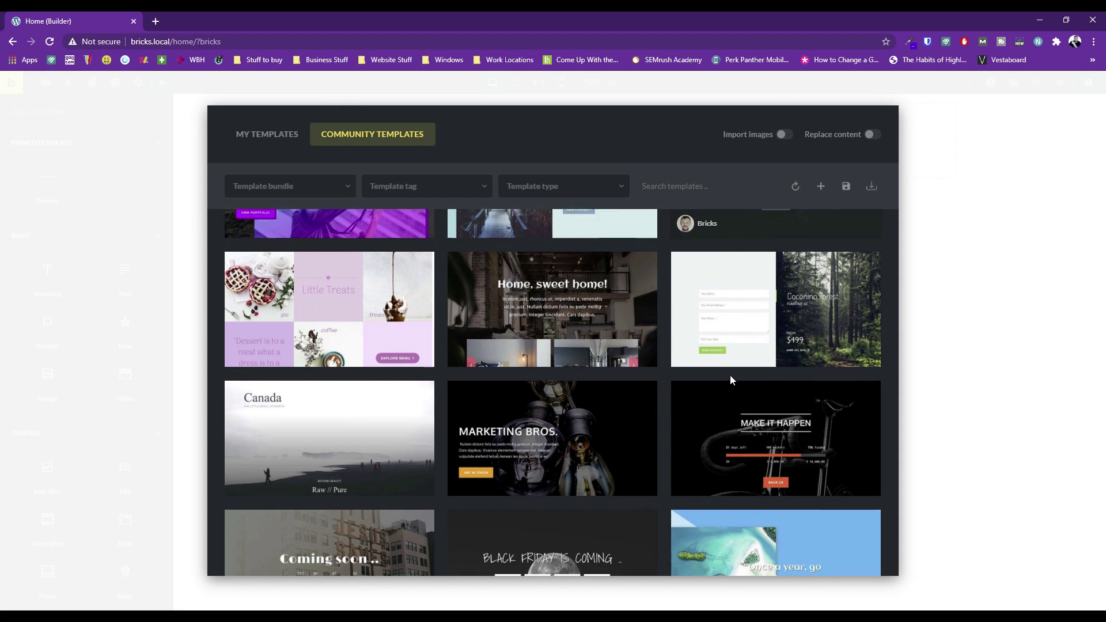
pyautogui.scroll(15, 730, 375)
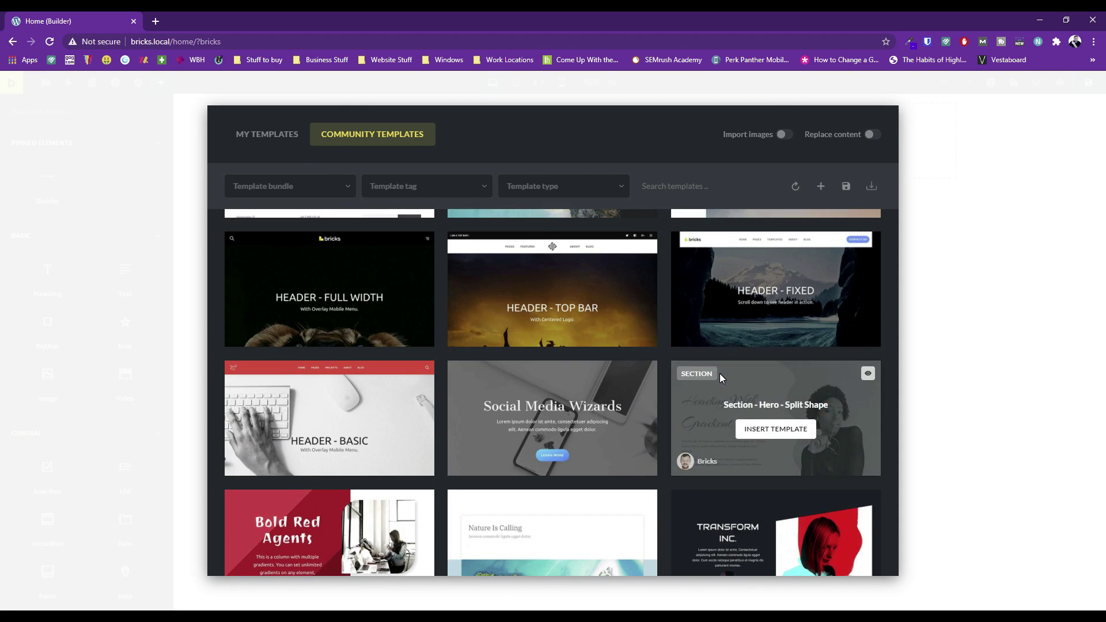
pyautogui.scroll(10, 719, 375)
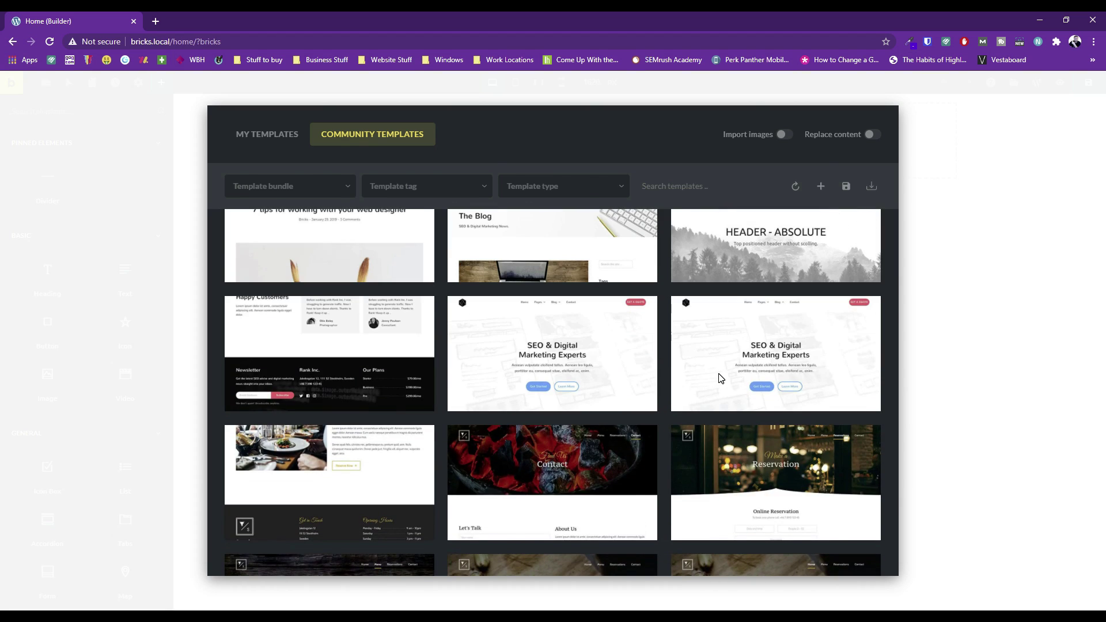
# - Find the Header - Basic community template and insert it into the page
pyautogui.scroll(-8, 719, 378)
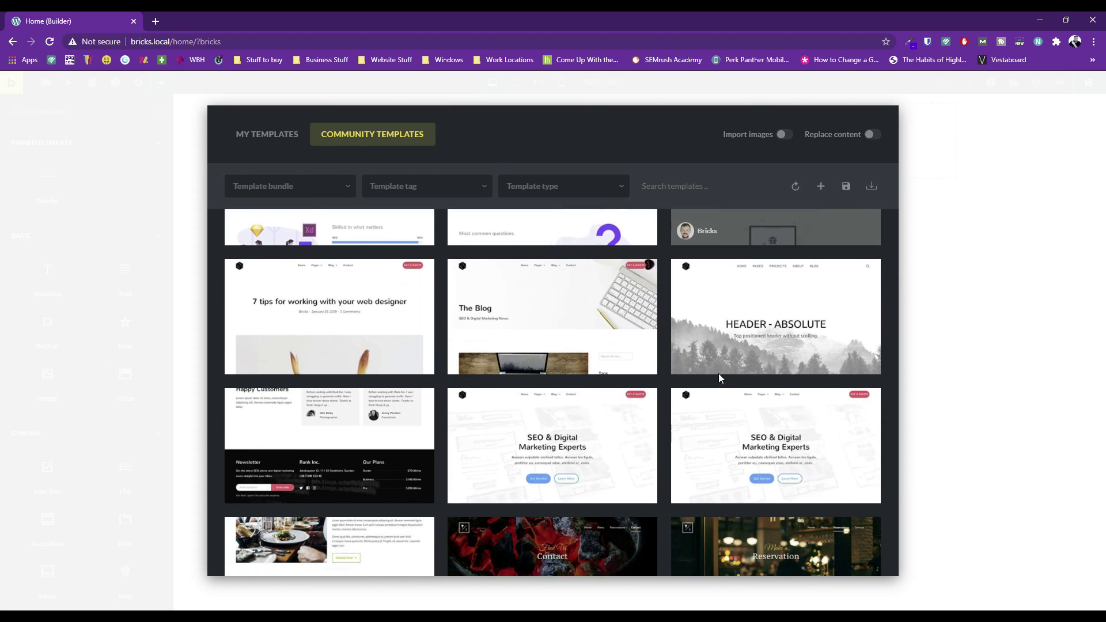
pyautogui.scroll(-4, 719, 379)
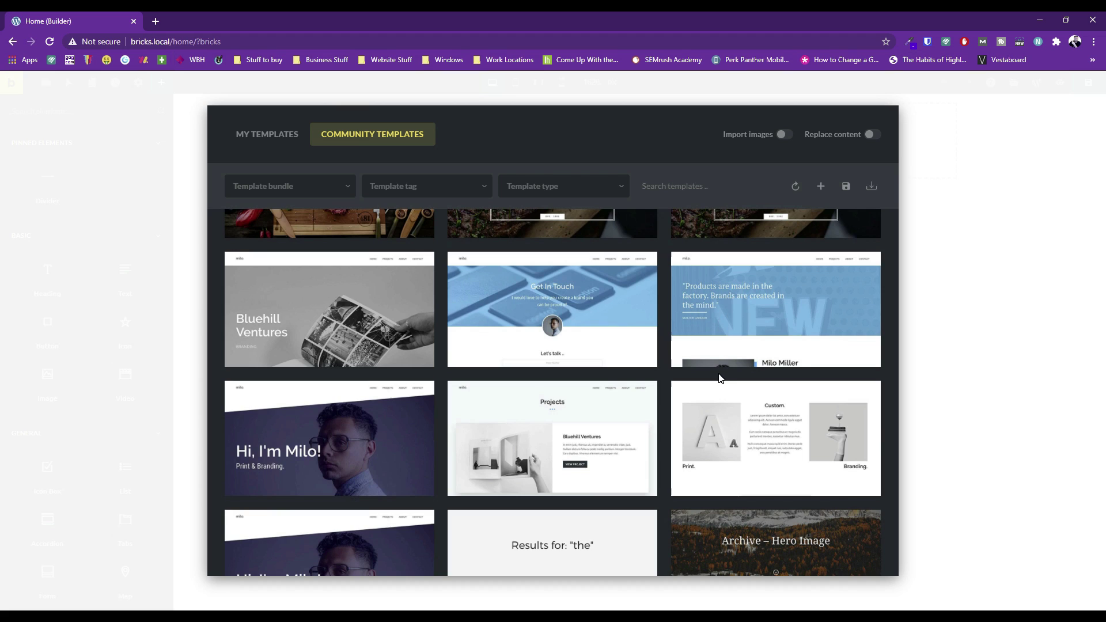
pyautogui.scroll(-3, 719, 378)
pyautogui.scroll(-5, 719, 378)
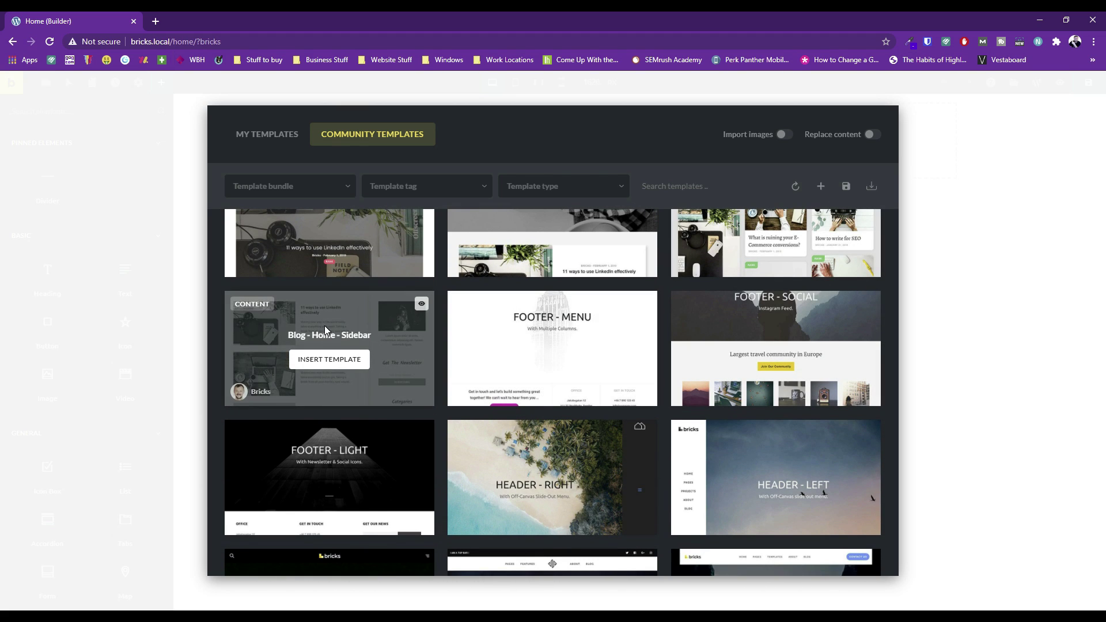
pyautogui.scroll(-3, 324, 326)
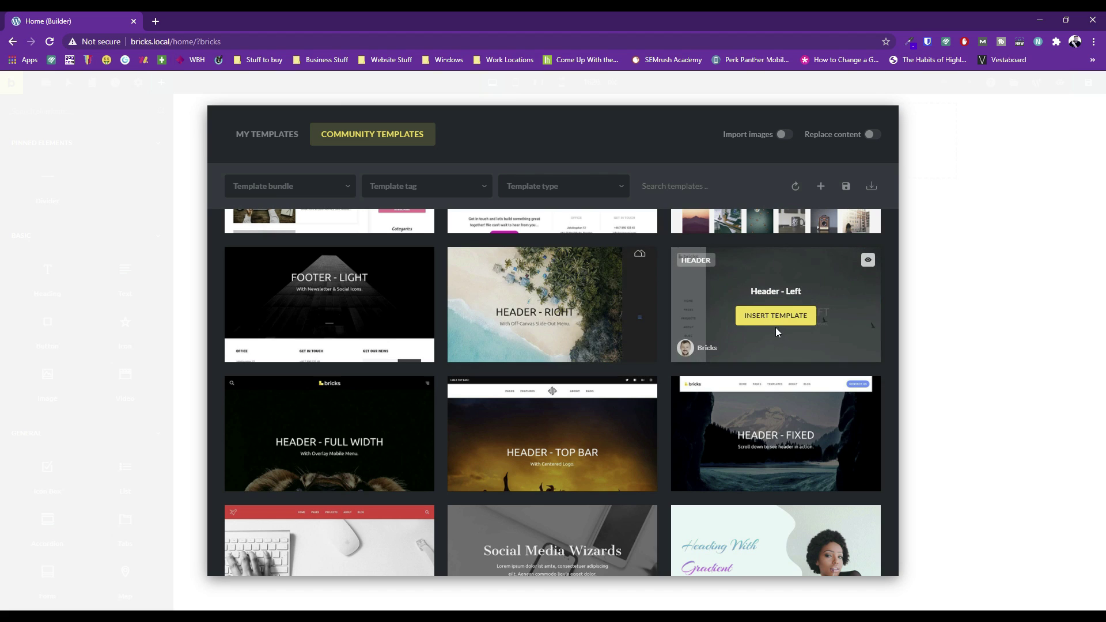
pyautogui.scroll(-1, 553, 440)
pyautogui.scroll(-3, 553, 442)
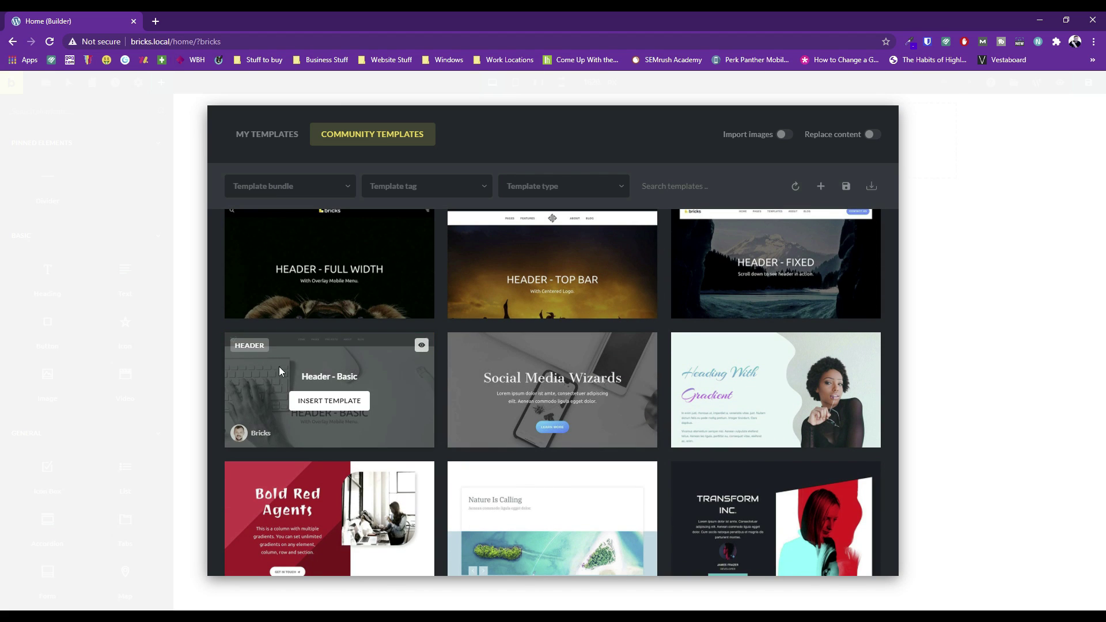
pyautogui.click(326, 403)
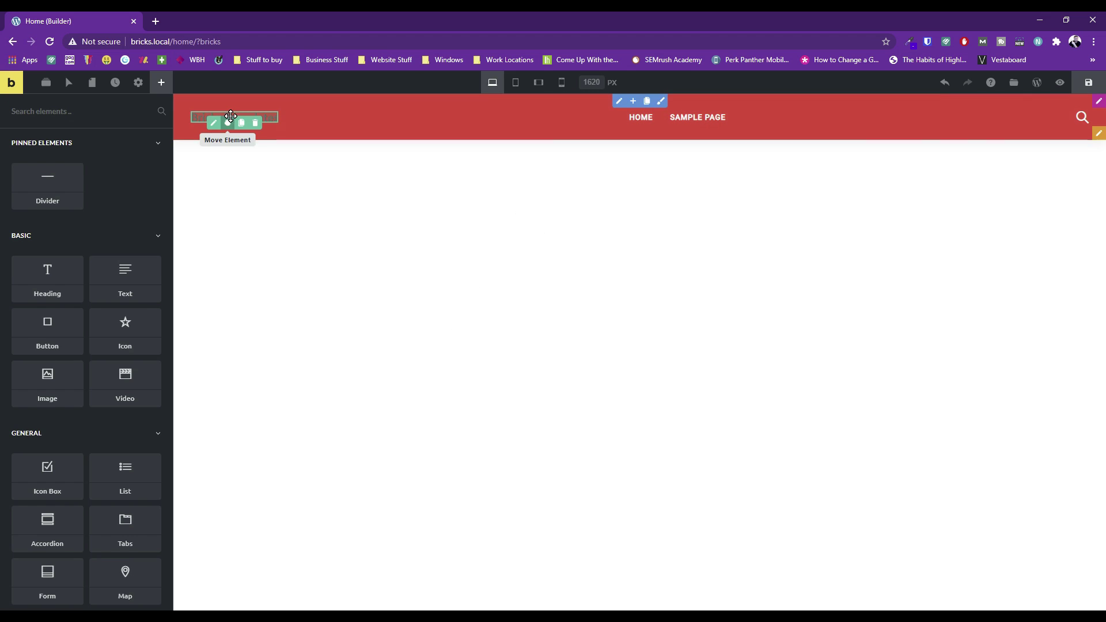
# - Examine the settings of the header's logo and of its section, ending on the page structure
pyautogui.click(201, 117)
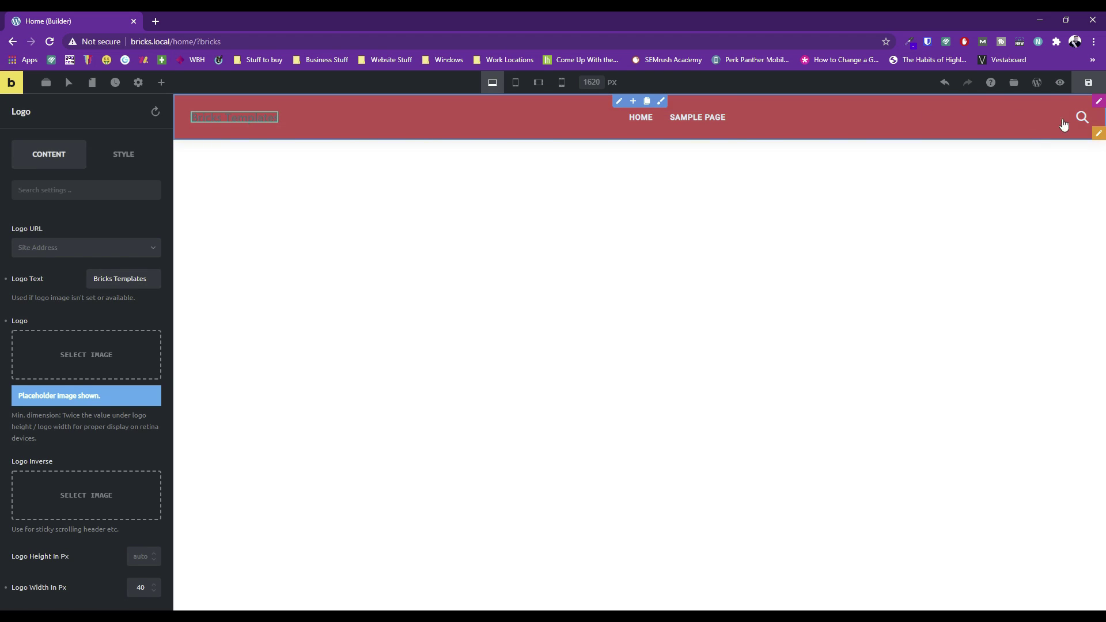
pyautogui.click(613, 215)
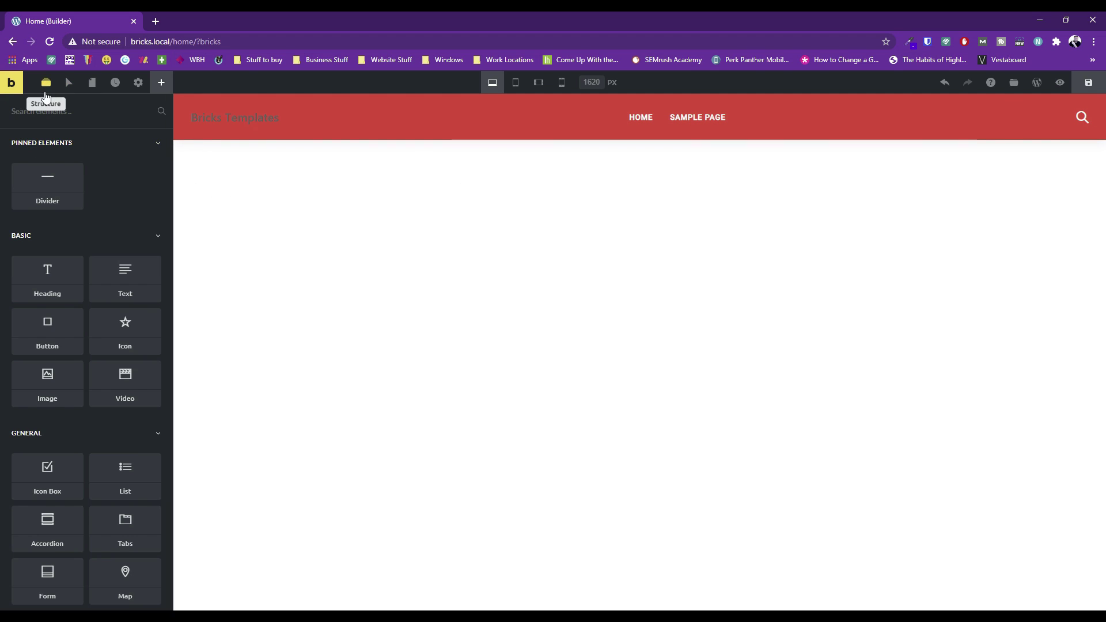
pyautogui.click(47, 92)
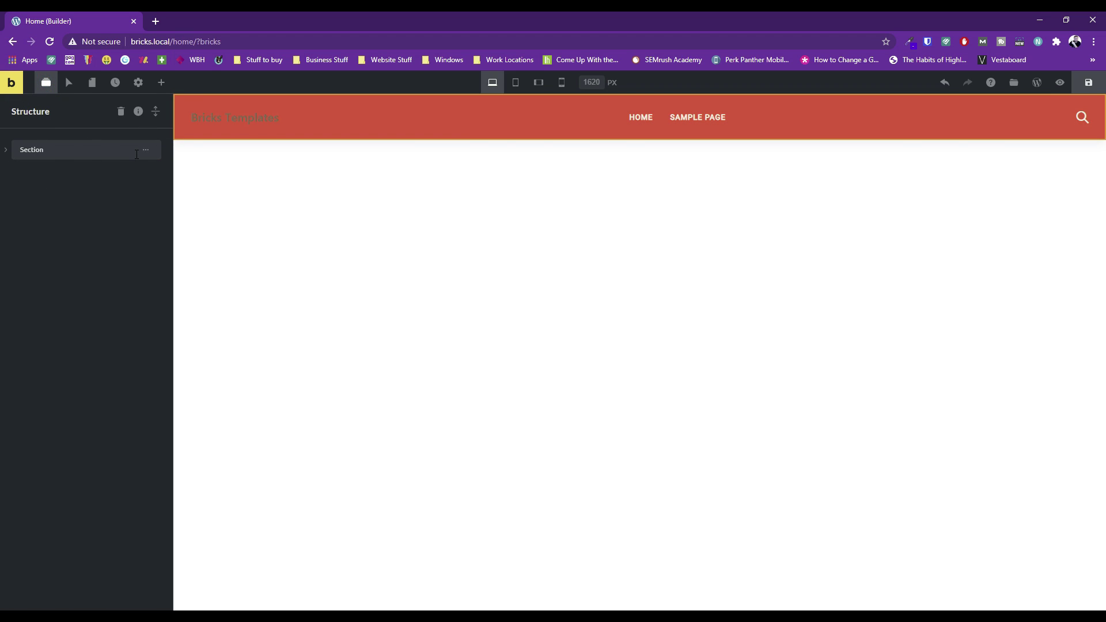
pyautogui.moveTo(148, 157)
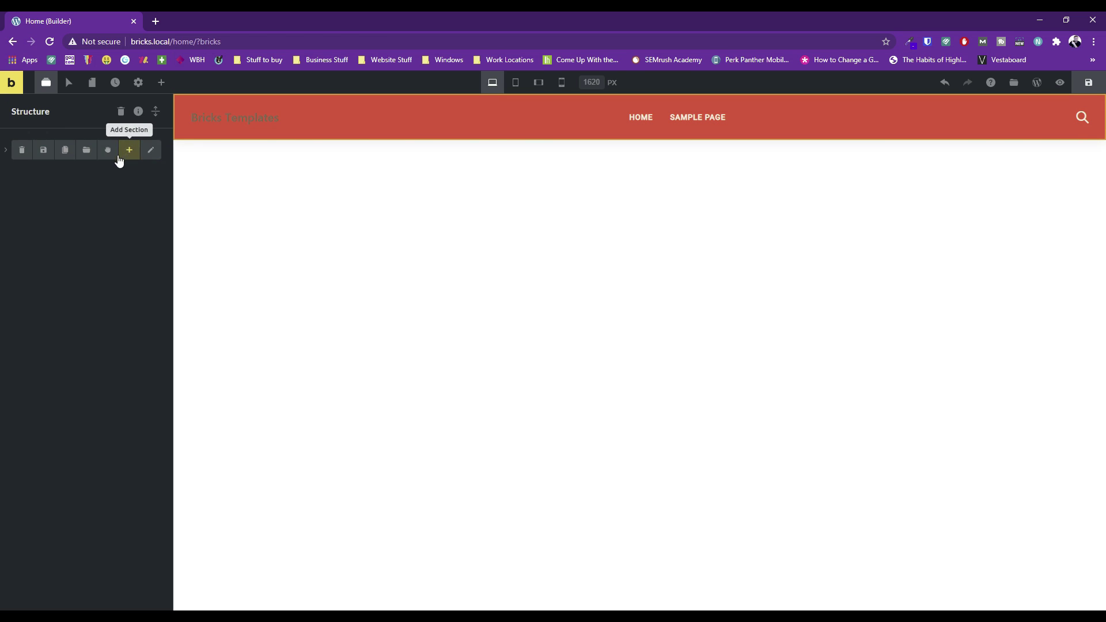
pyautogui.click(148, 152)
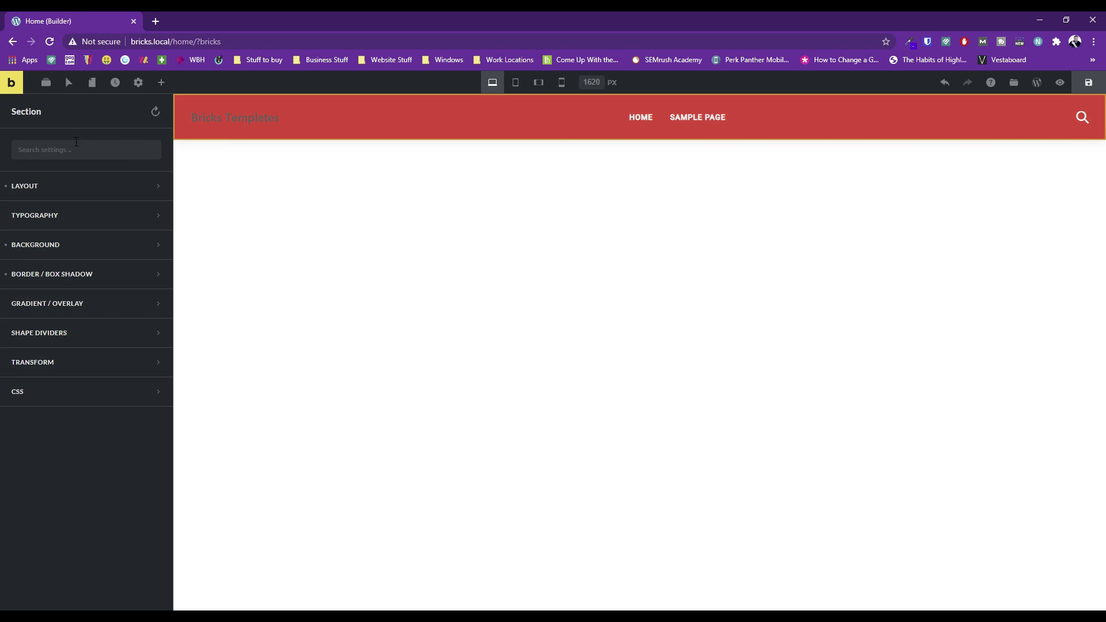
pyautogui.click(46, 82)
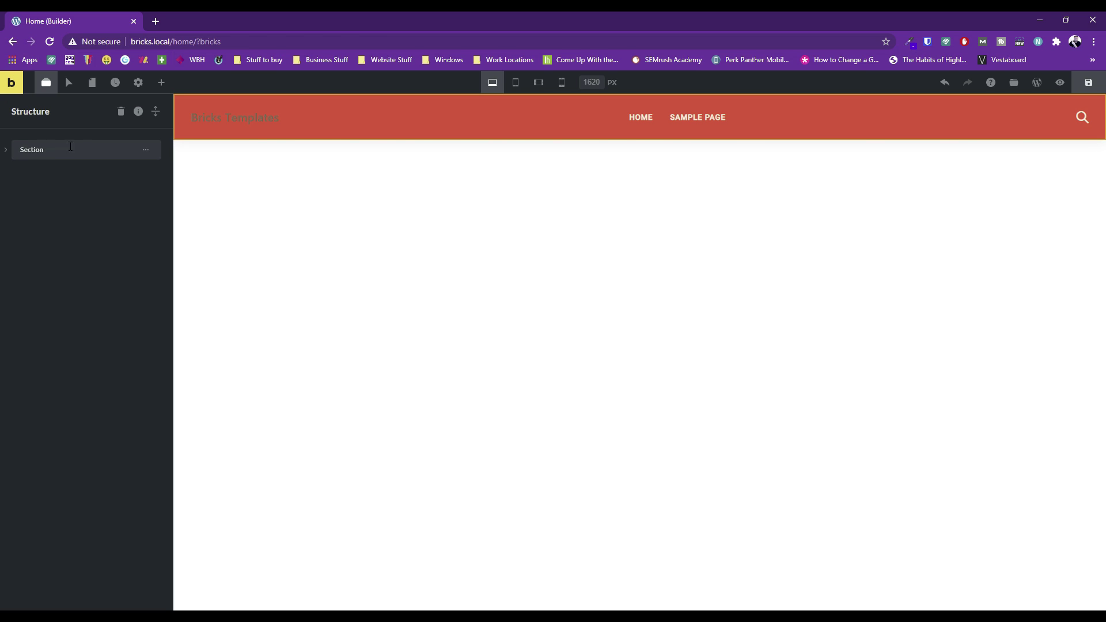
# - Expand the header section in the structure down to its elements and move the Logo below the Nav Menu
pyautogui.click(146, 149)
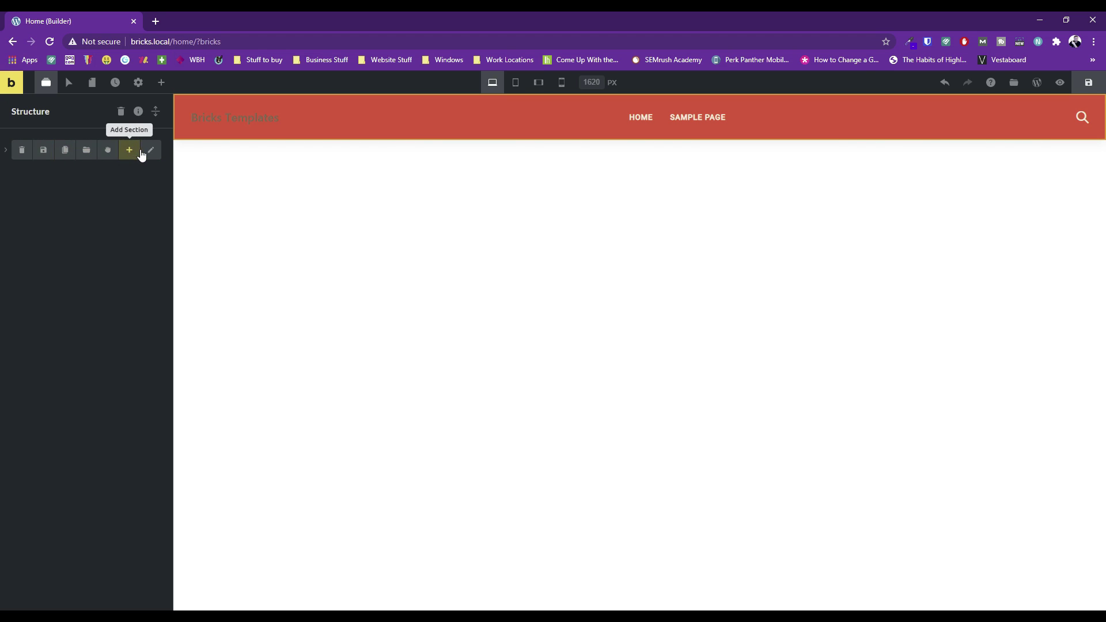
pyautogui.click(6, 150)
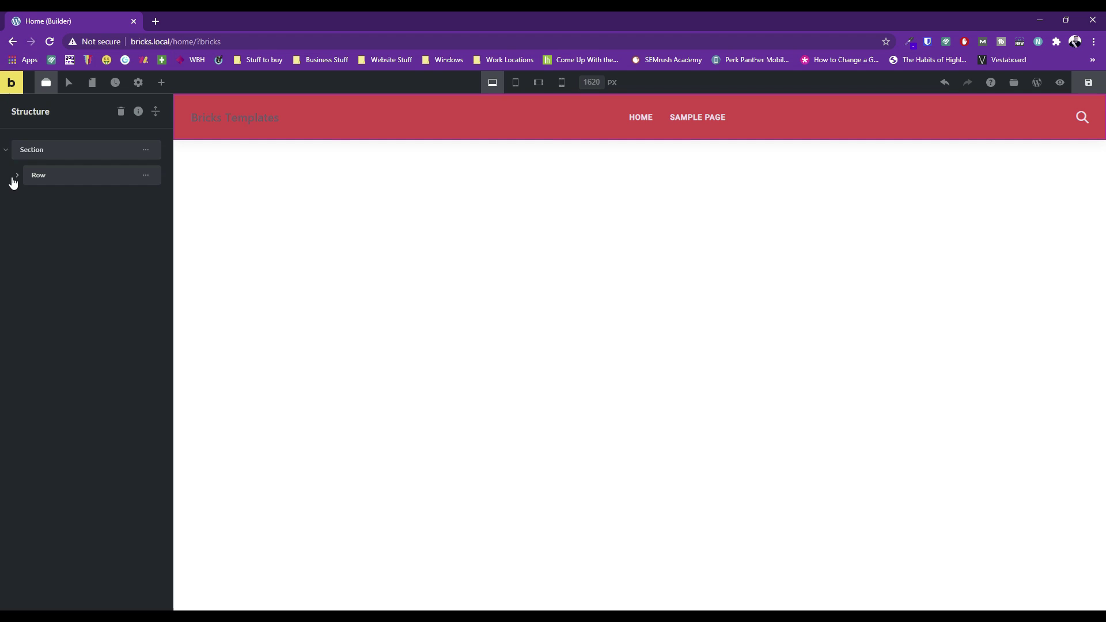
pyautogui.click(18, 176)
pyautogui.click(28, 201)
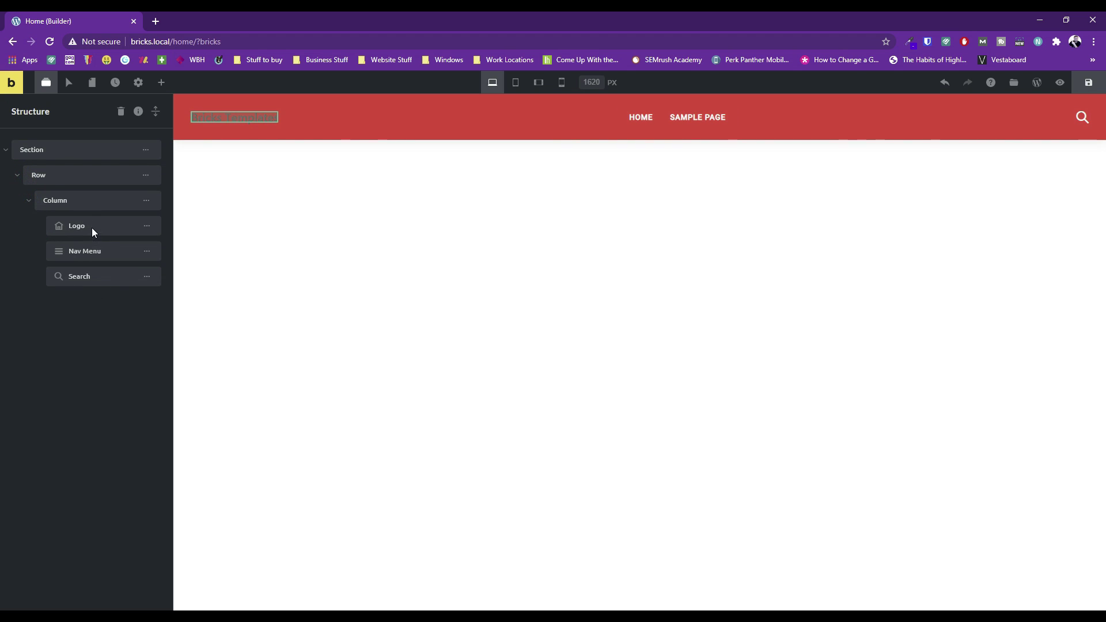
pyautogui.moveTo(147, 226)
pyautogui.moveTo(119, 226); pyautogui.dragTo(117, 253)
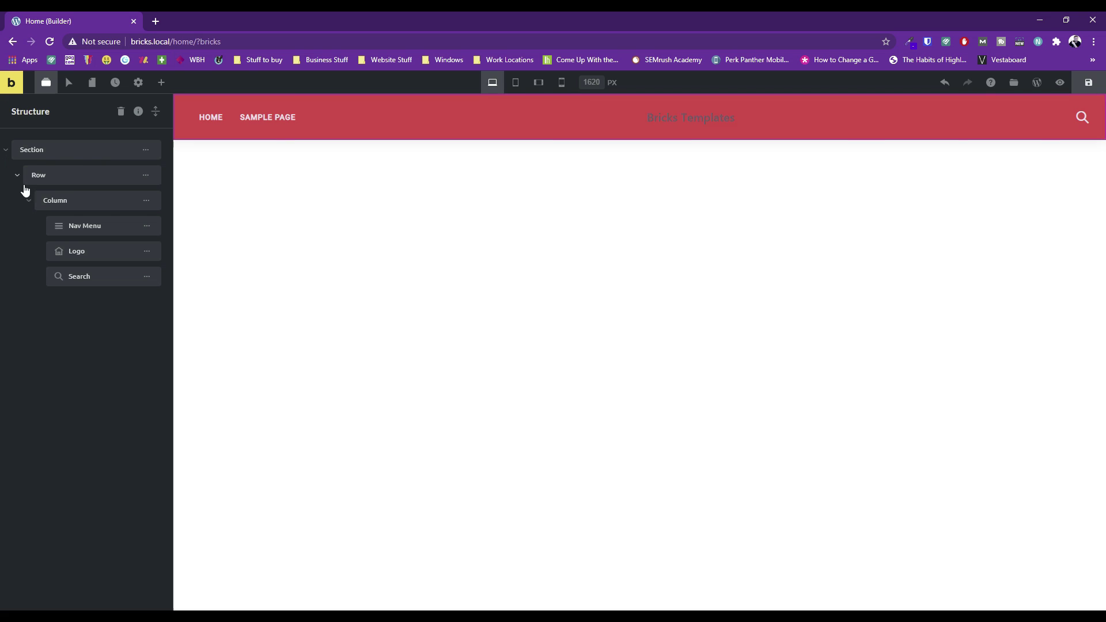
# - Preview the page with the rearranged header, and return to the builder
pyautogui.moveTo(268, 129)
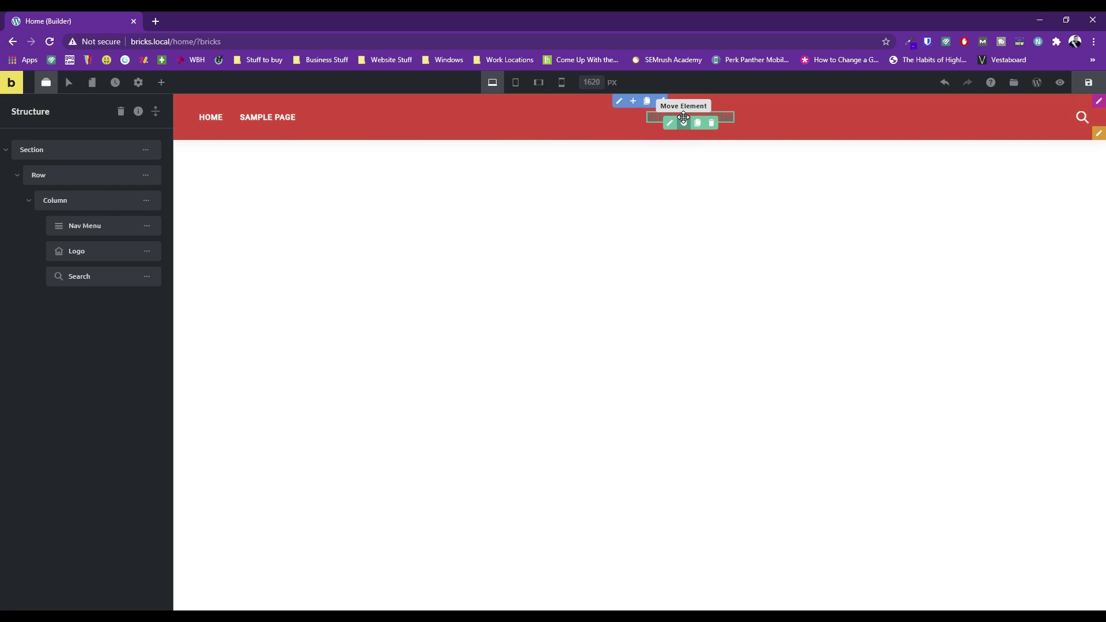
pyautogui.click(606, 177)
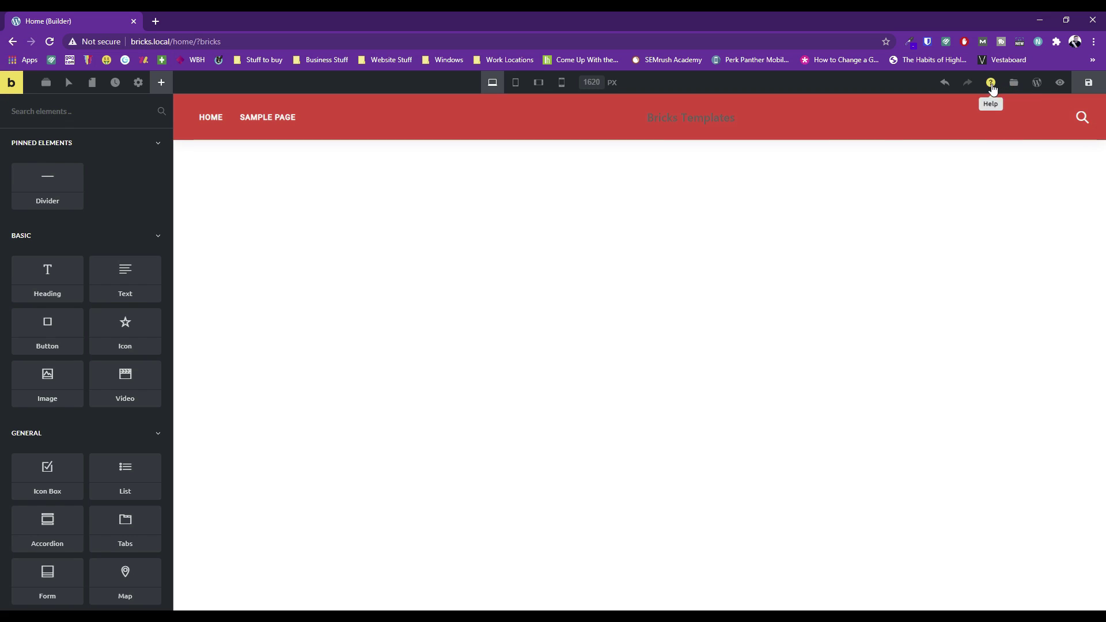
pyautogui.click(1058, 84)
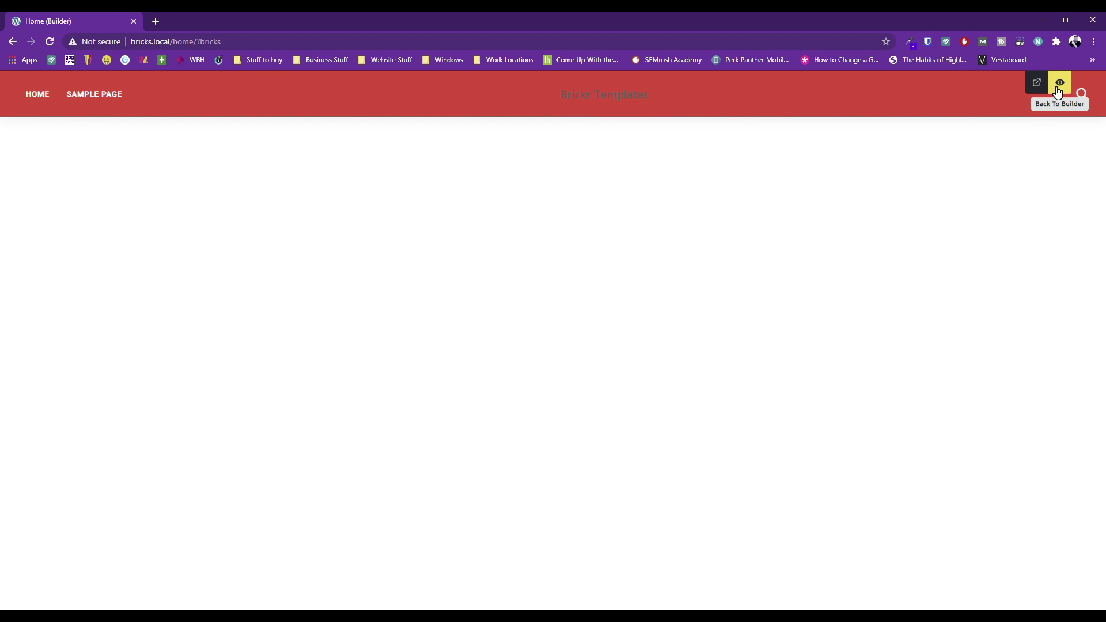
pyautogui.click(1059, 87)
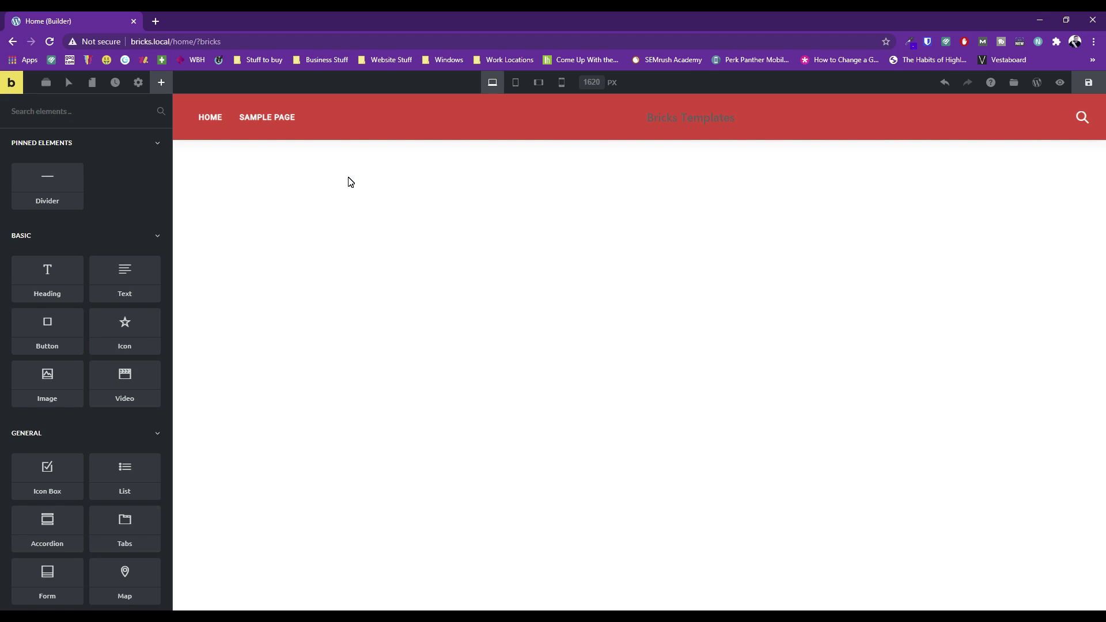
# - Add a new section below the header and place a Heading element in it
pyautogui.moveTo(61, 276)
pyautogui.mouseDown()
pyautogui.moveTo(420, 185)
pyautogui.moveTo(529, 111)
pyautogui.moveTo(679, 140)
pyautogui.moveTo(718, 122)
pyautogui.moveTo(58, 282)
pyautogui.mouseUp()
pyautogui.moveTo(562, 127)
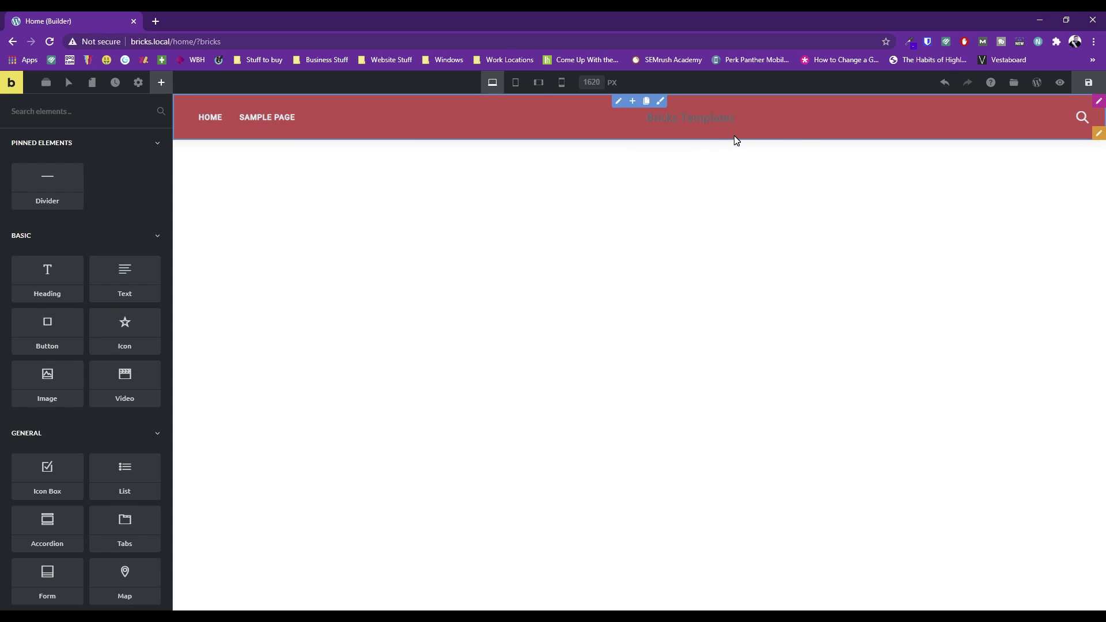
pyautogui.moveTo(1096, 139)
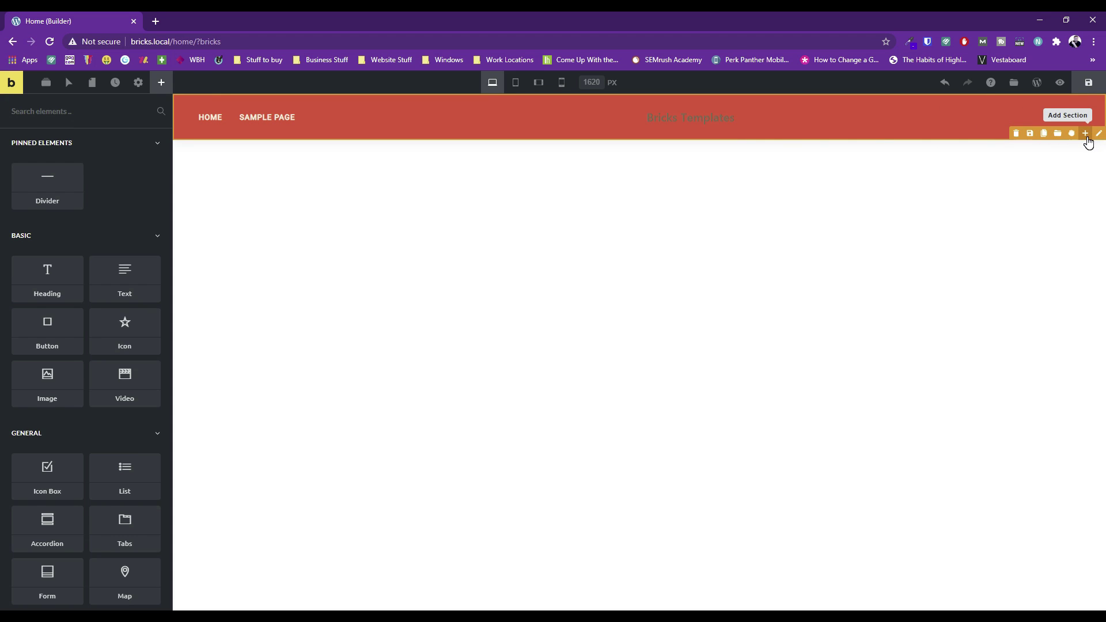
pyautogui.click(1086, 137)
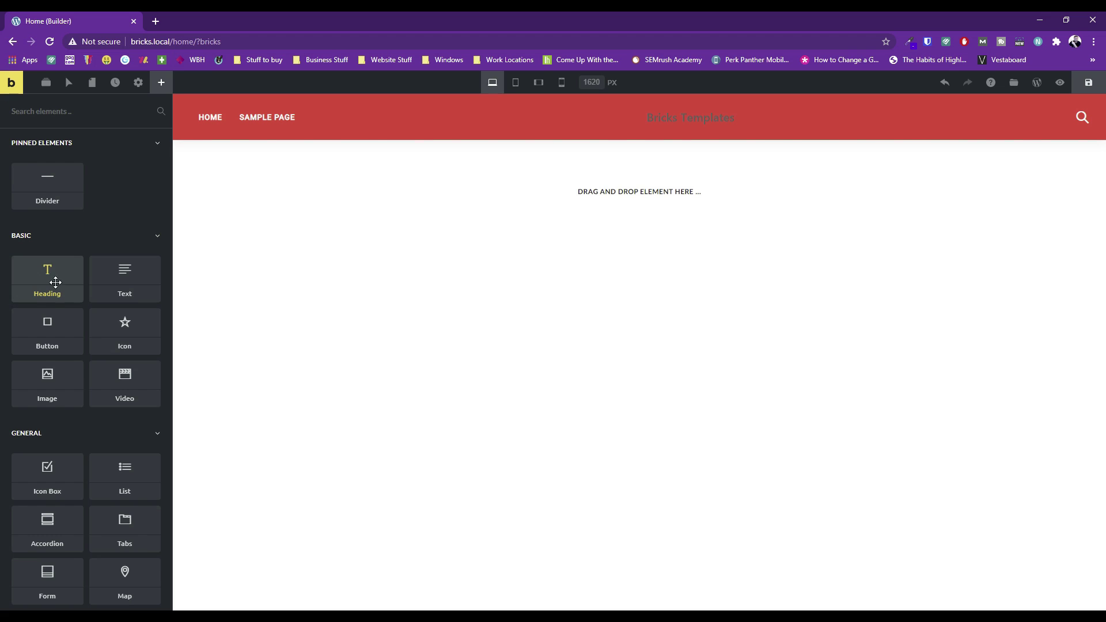
pyautogui.moveTo(40, 278); pyautogui.dragTo(602, 179)
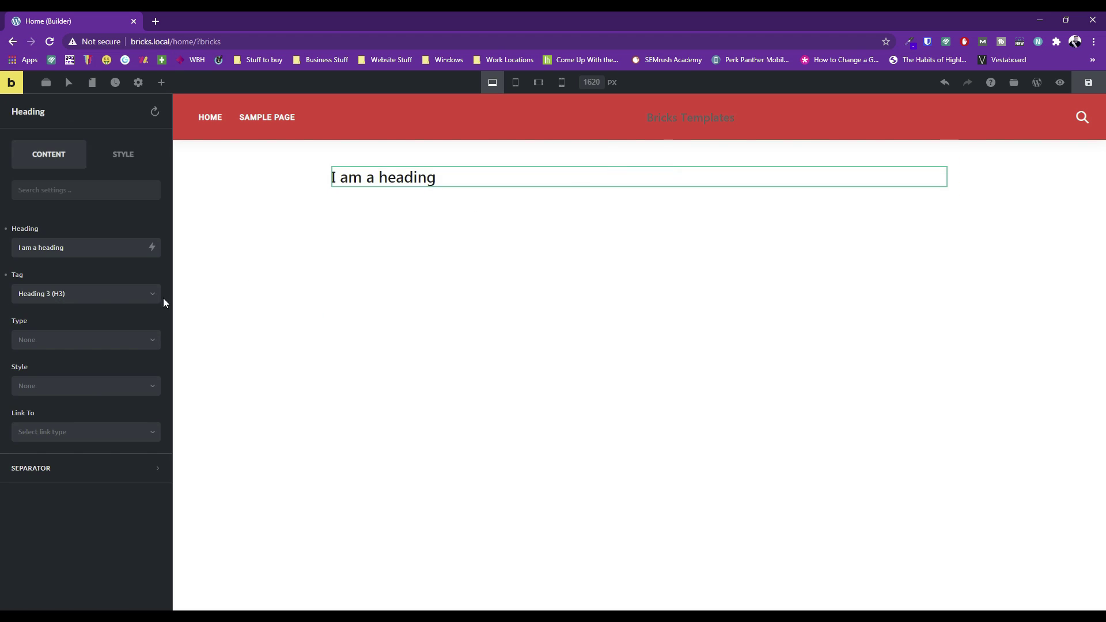
# - Add a Text element under the heading and a List element below the text
pyautogui.click(161, 82)
pyautogui.moveTo(125, 269); pyautogui.dragTo(403, 199)
pyautogui.click(161, 82)
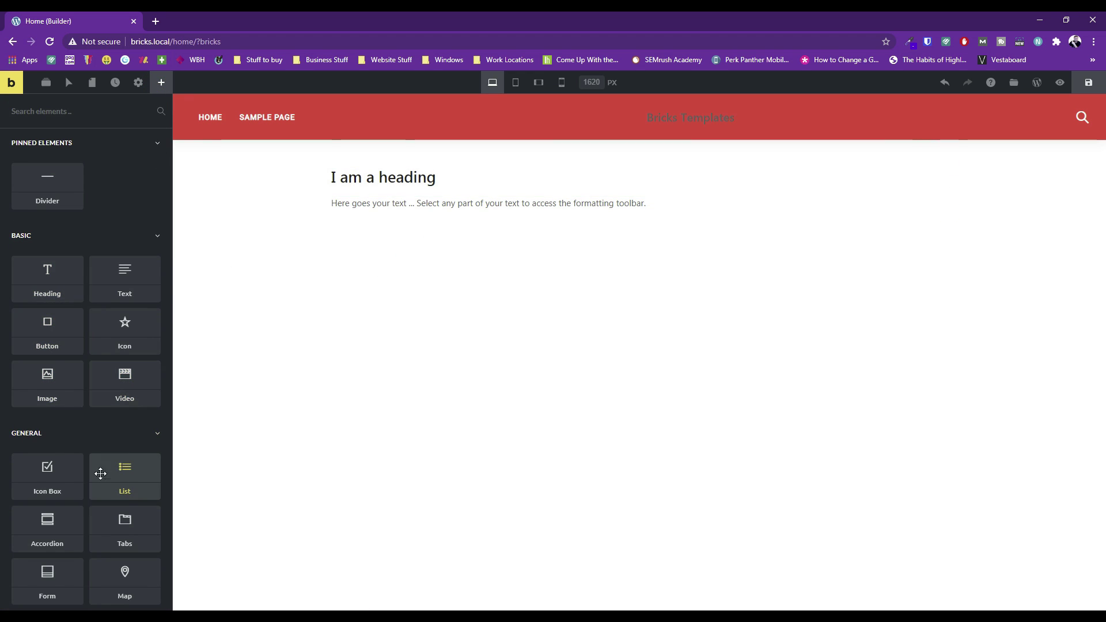
pyautogui.scroll(-3, 102, 467)
pyautogui.scroll(-1, 102, 467)
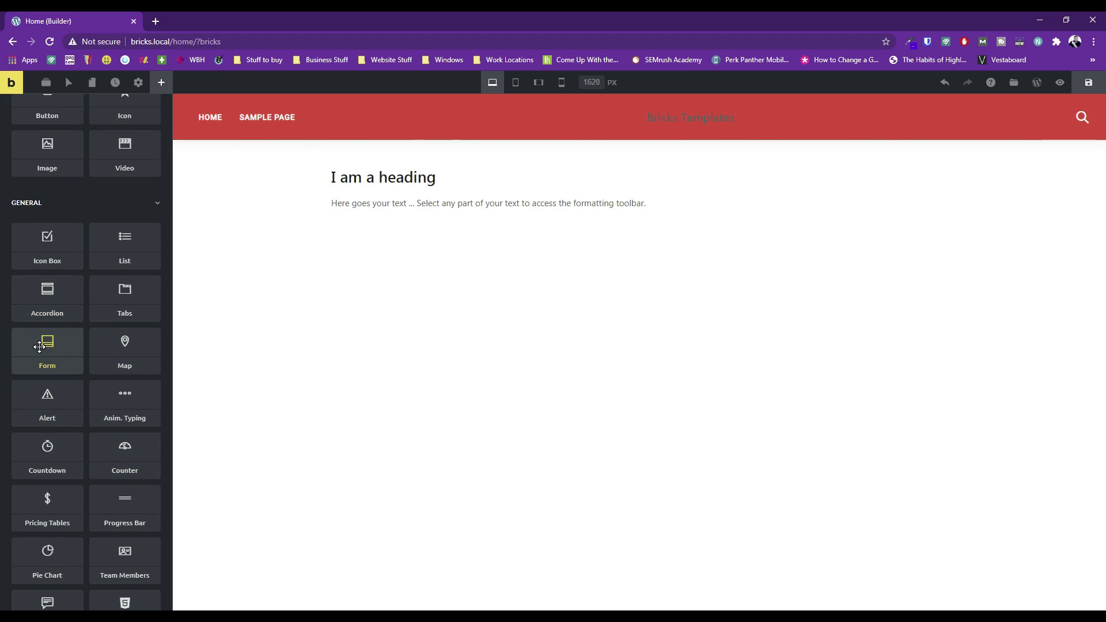
pyautogui.moveTo(118, 244); pyautogui.dragTo(354, 213)
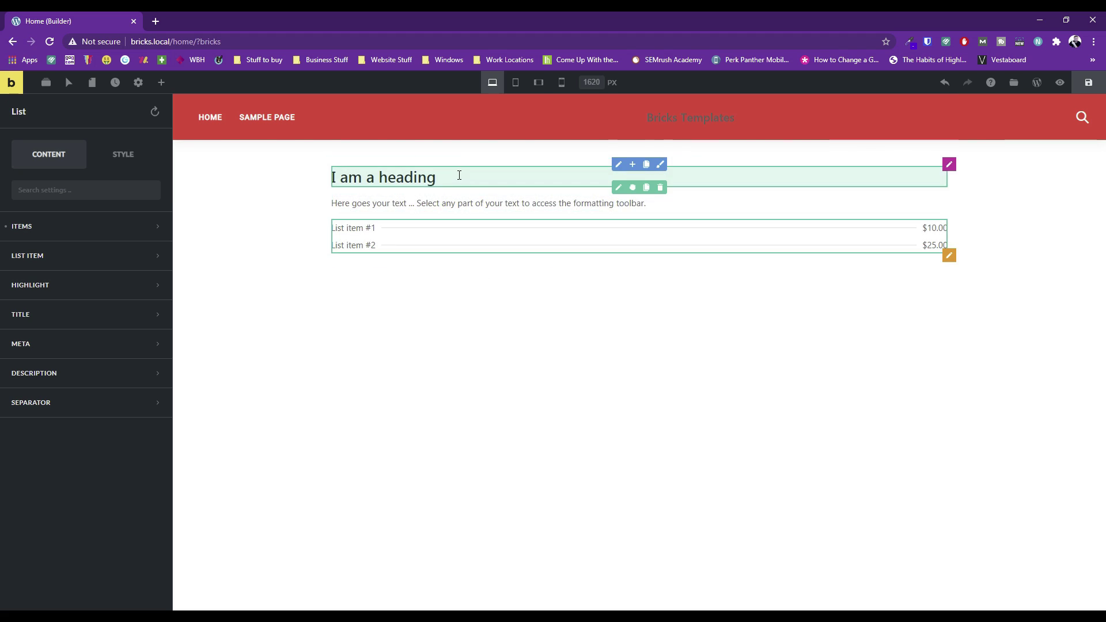
# - Check inline text editing on the heading and text, and view the settings of the surrounding row and section
pyautogui.click(460, 178)
pyautogui.click(406, 201)
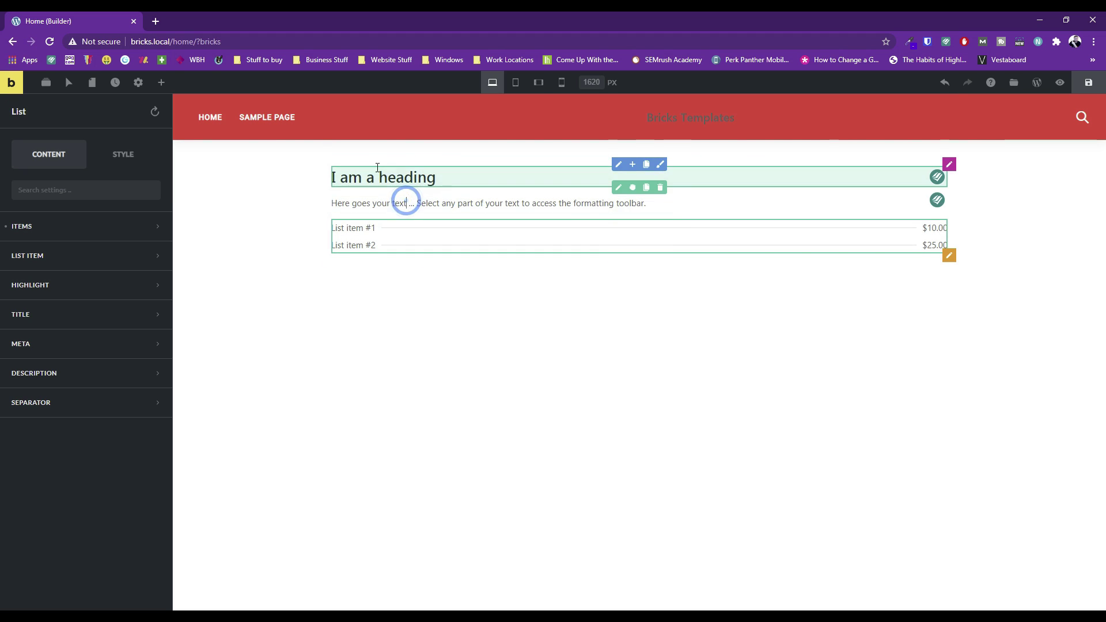
pyautogui.click(341, 166)
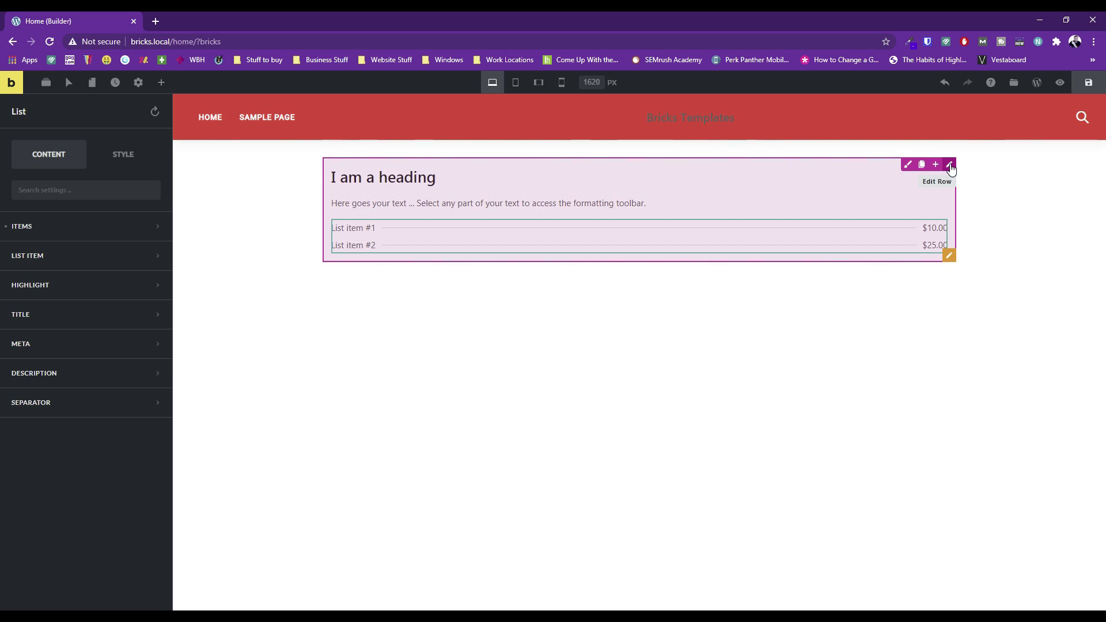
pyautogui.click(949, 165)
pyautogui.click(950, 257)
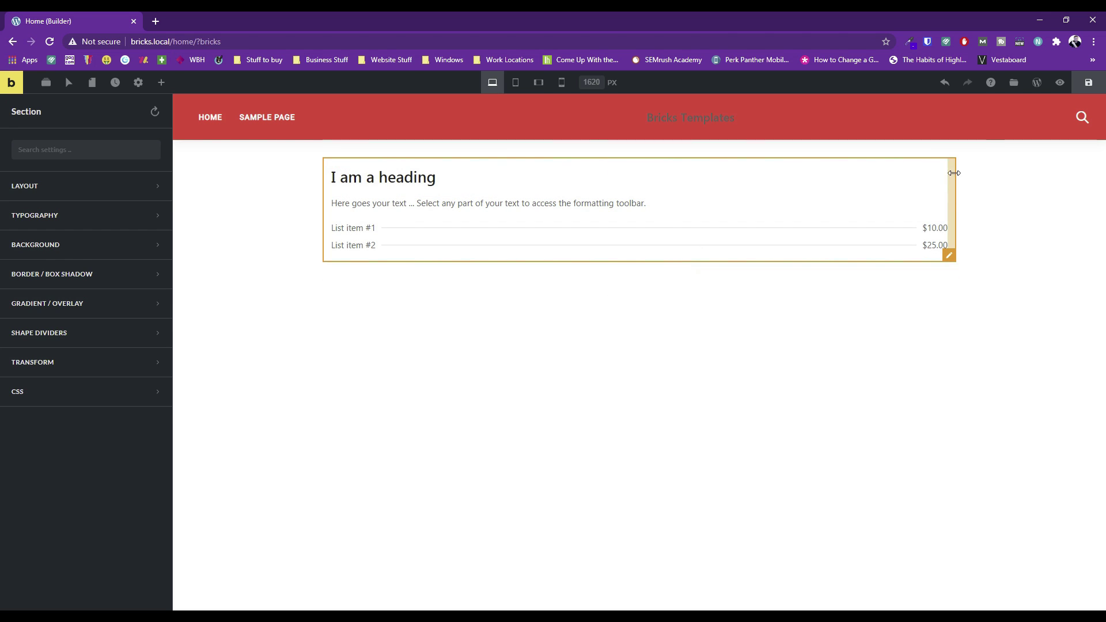
pyautogui.click(949, 164)
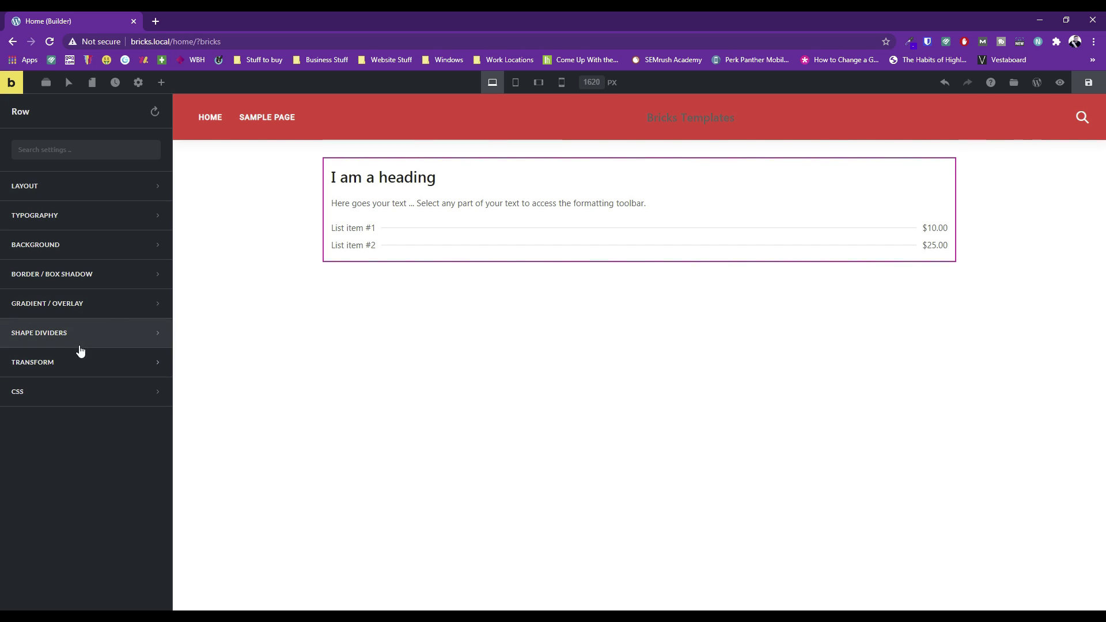
# - Examine the heading's content and style settings, including the available Style and Type options
pyautogui.click(407, 176)
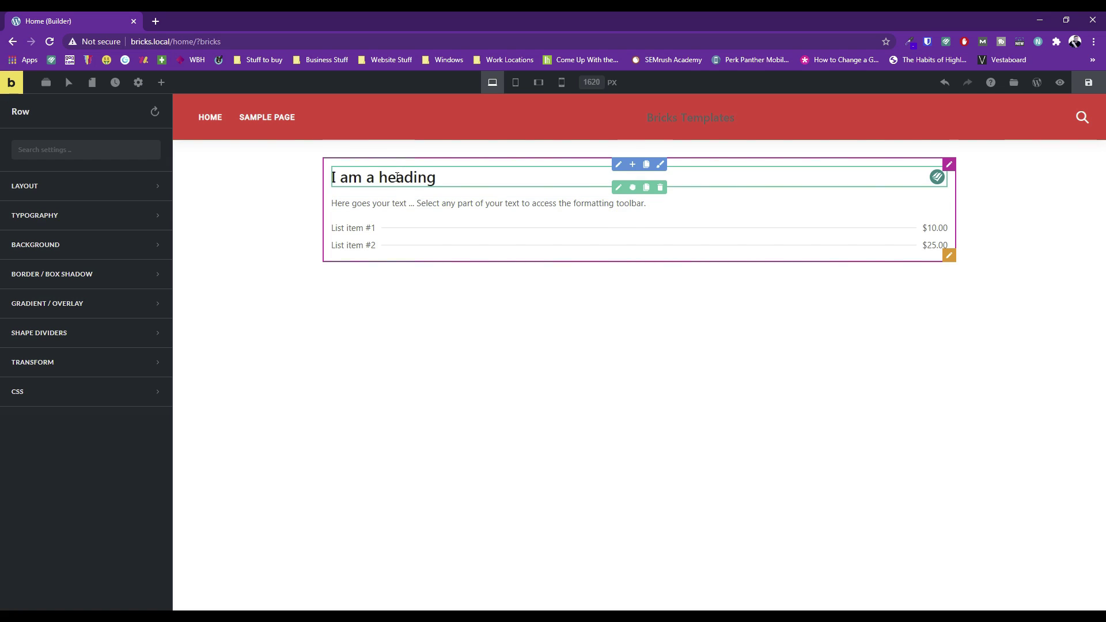
pyautogui.click(618, 187)
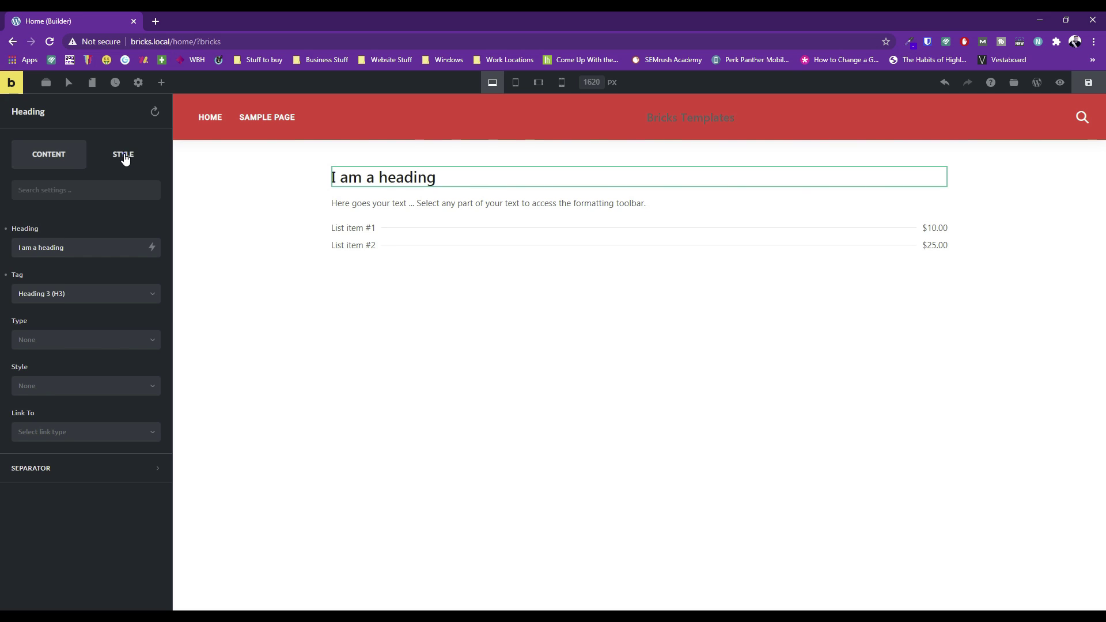
pyautogui.click(123, 158)
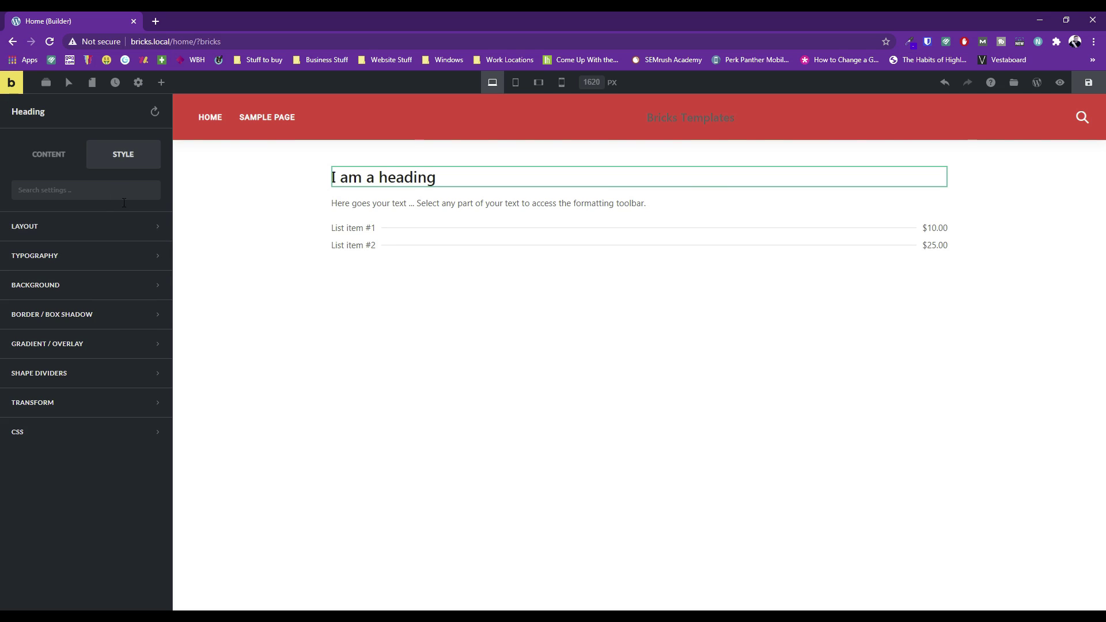
pyautogui.click(50, 166)
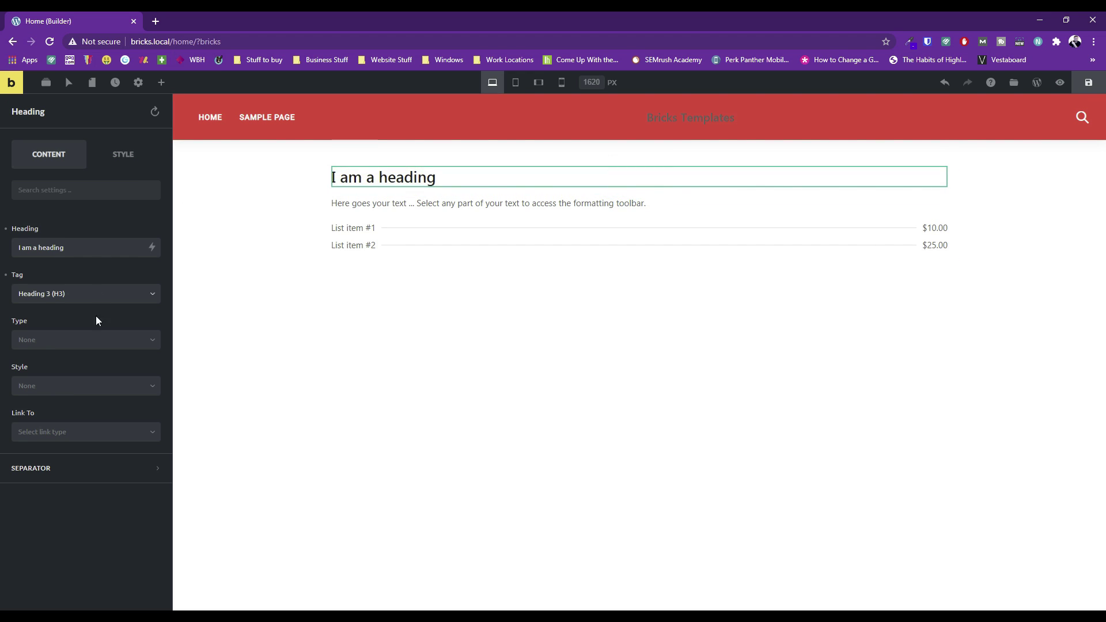
pyautogui.click(88, 392)
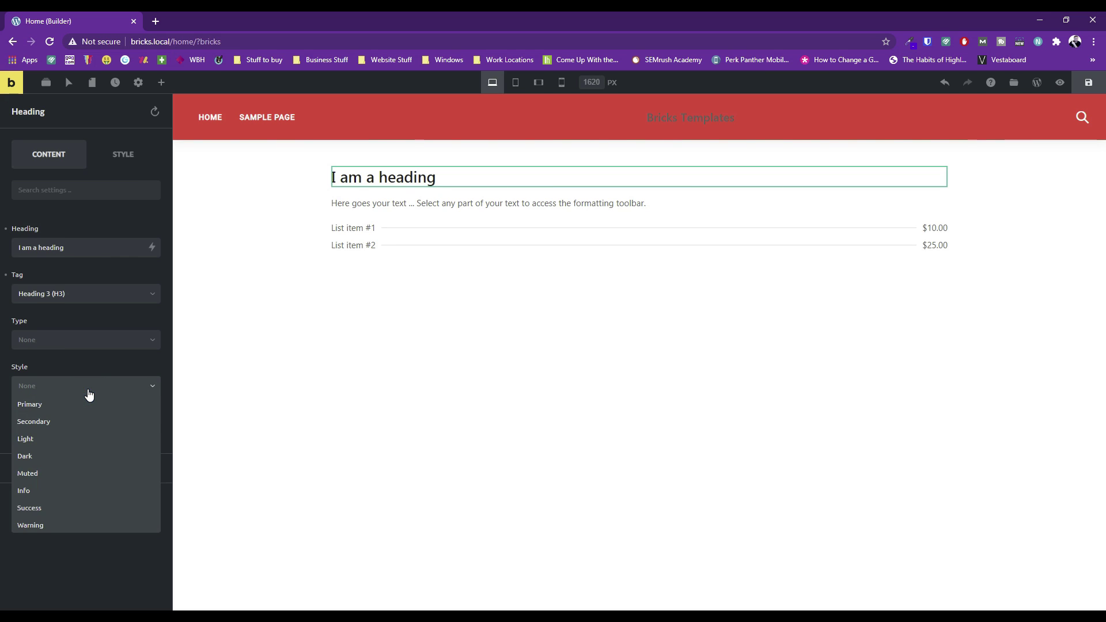
pyautogui.click(88, 393)
pyautogui.click(84, 341)
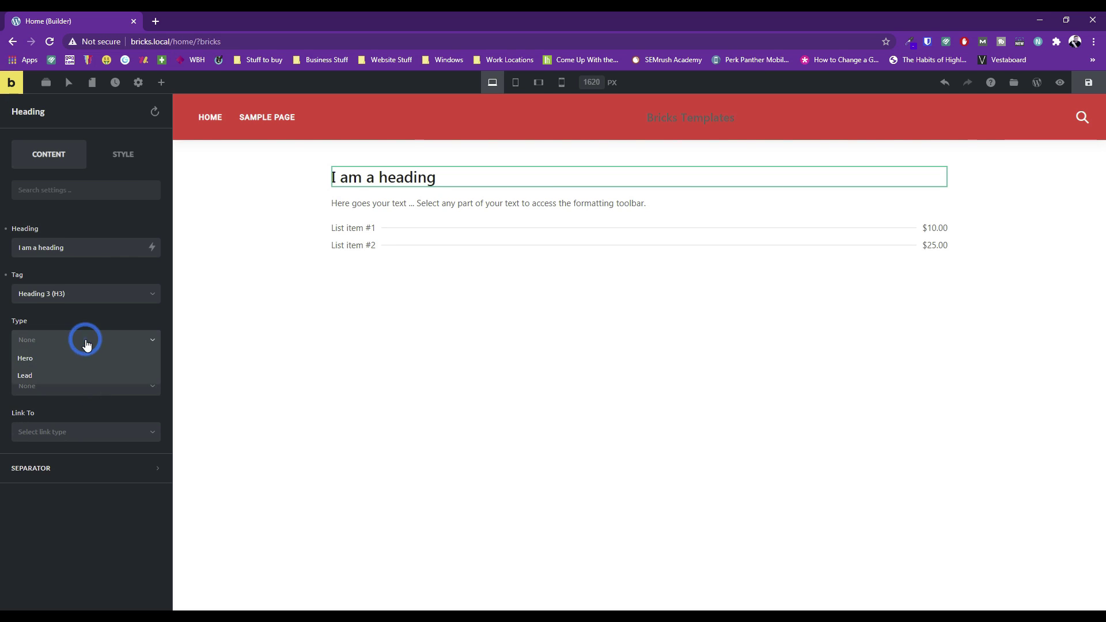
pyautogui.click(85, 340)
# - Look through the typography options in the heading's style settings, including the text decoration field
pyautogui.click(118, 160)
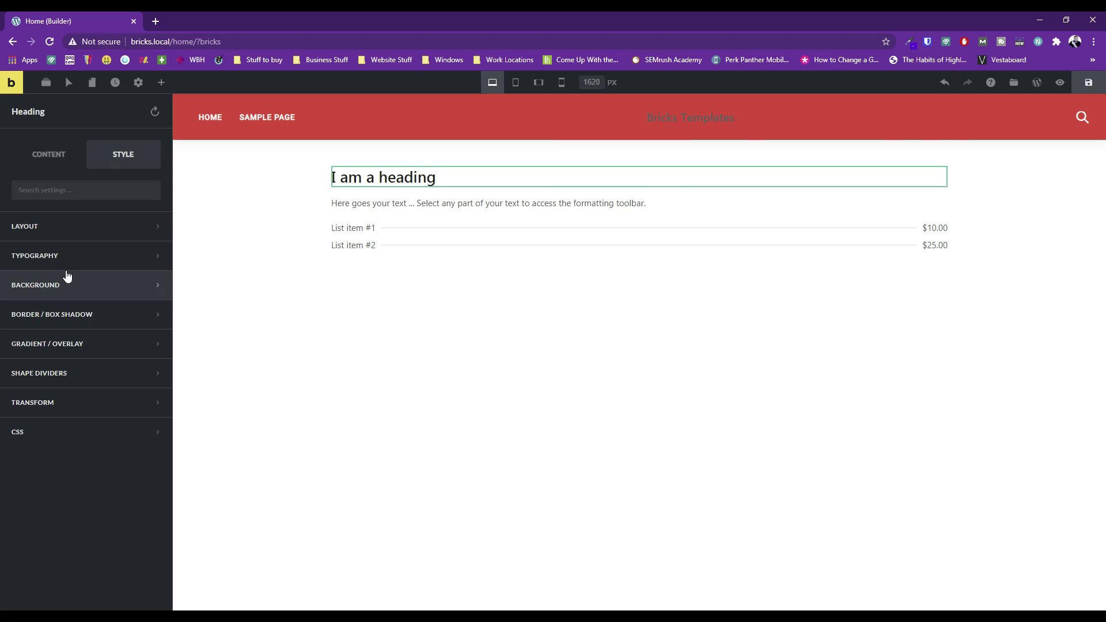
pyautogui.click(89, 253)
pyautogui.scroll(-3, 112, 489)
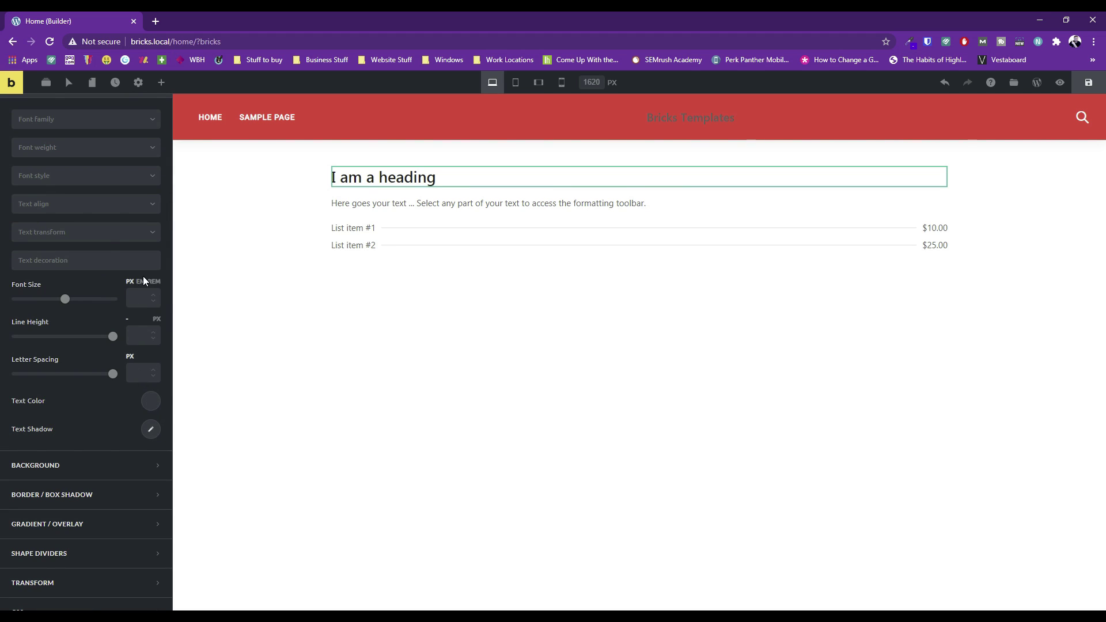
pyautogui.scroll(1, 107, 247)
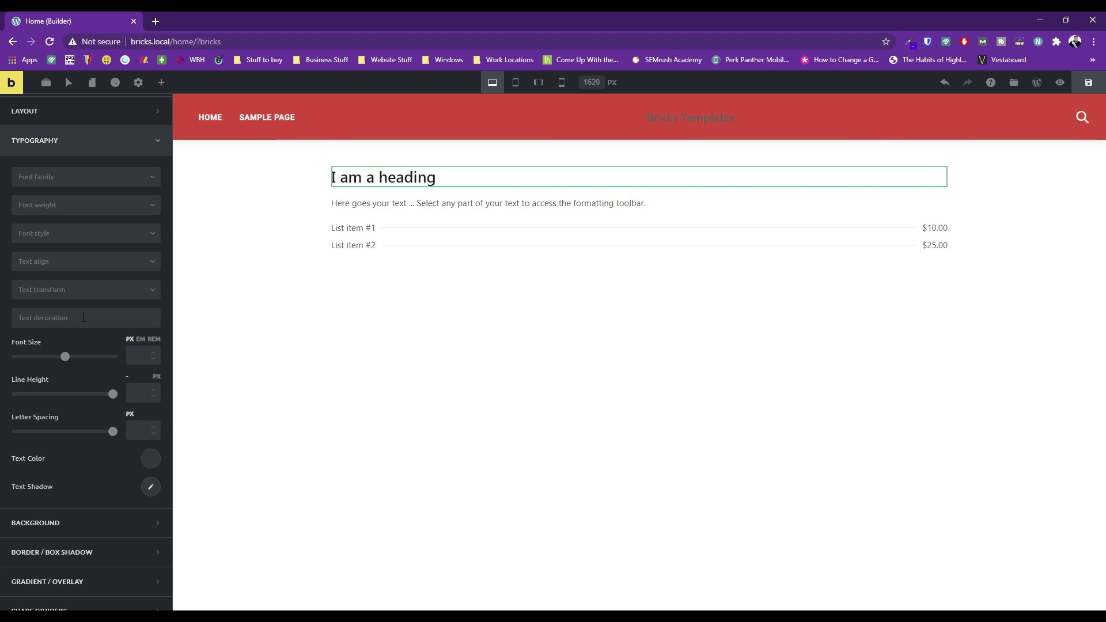
pyautogui.click(82, 315)
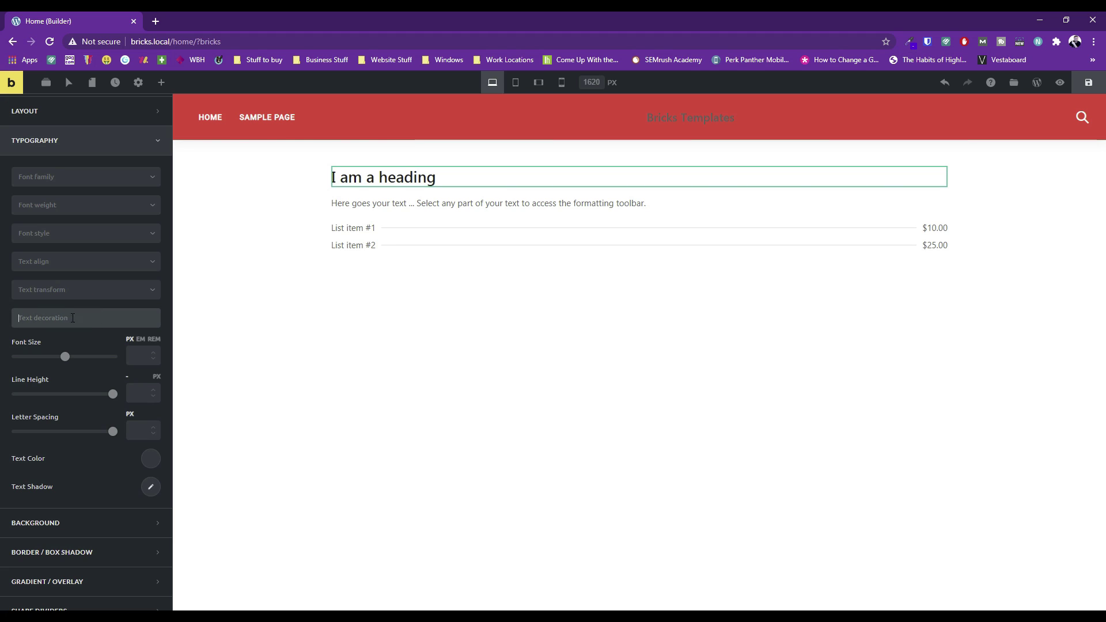
pyautogui.scroll(1, 81, 321)
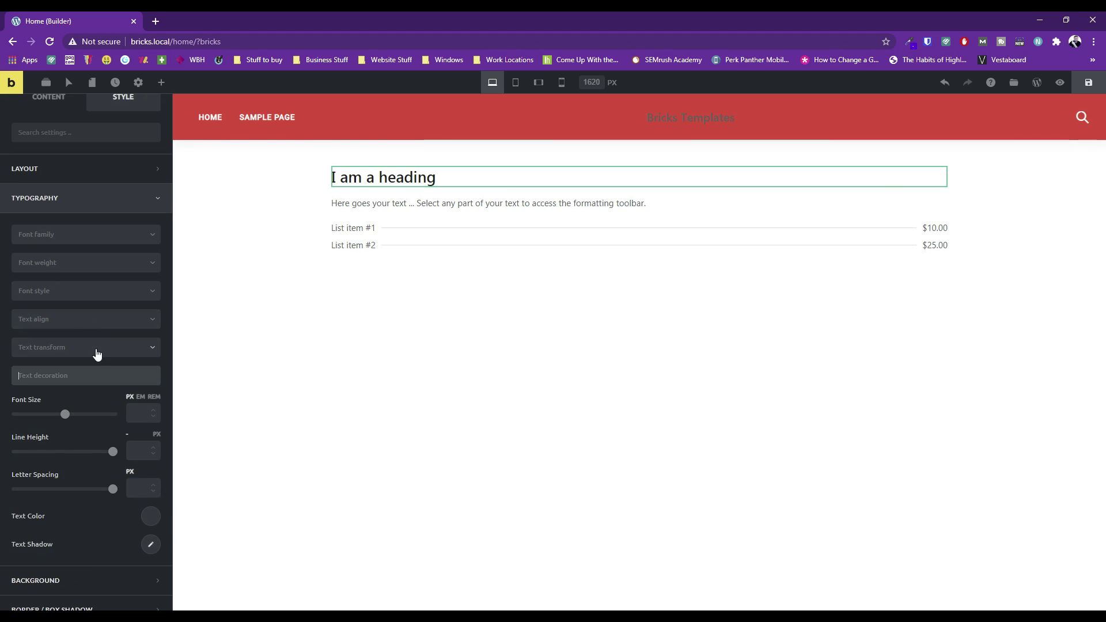
# - Try the Uppercase, Lowercase and None text transforms on the heading, ending on Capitalize
pyautogui.click(95, 351)
pyautogui.click(74, 382)
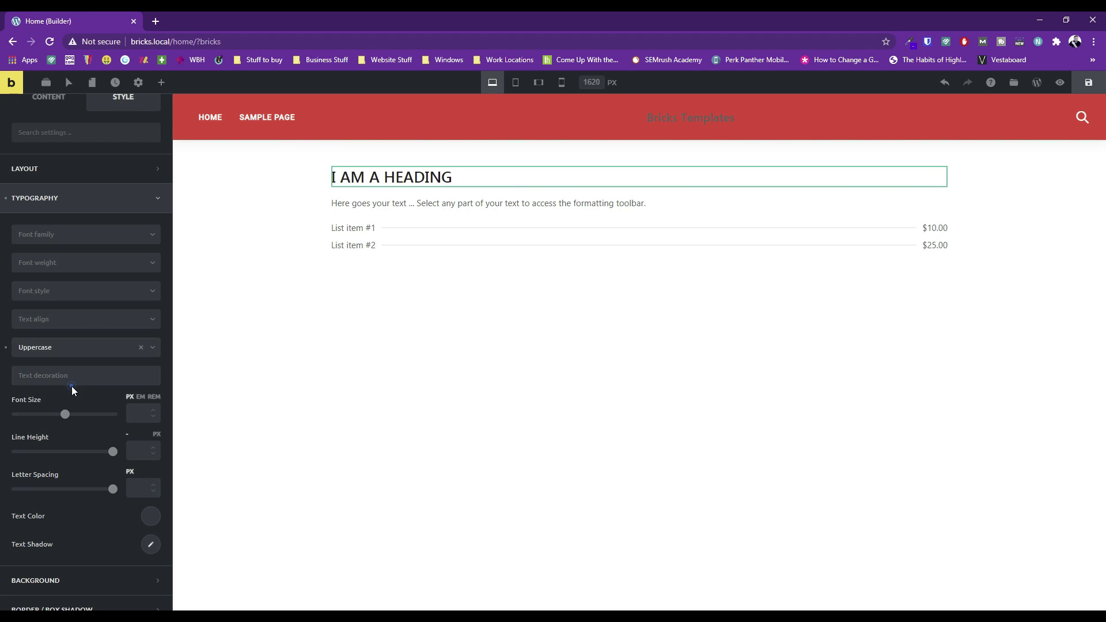
pyautogui.click(75, 348)
pyautogui.click(63, 400)
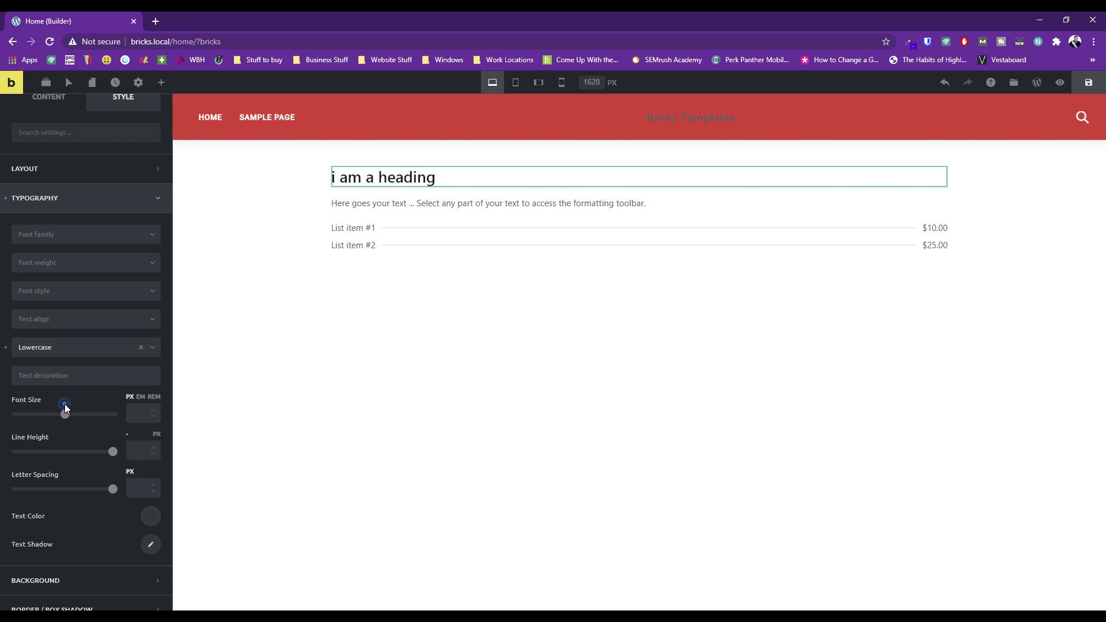
pyautogui.click(71, 352)
pyautogui.click(62, 416)
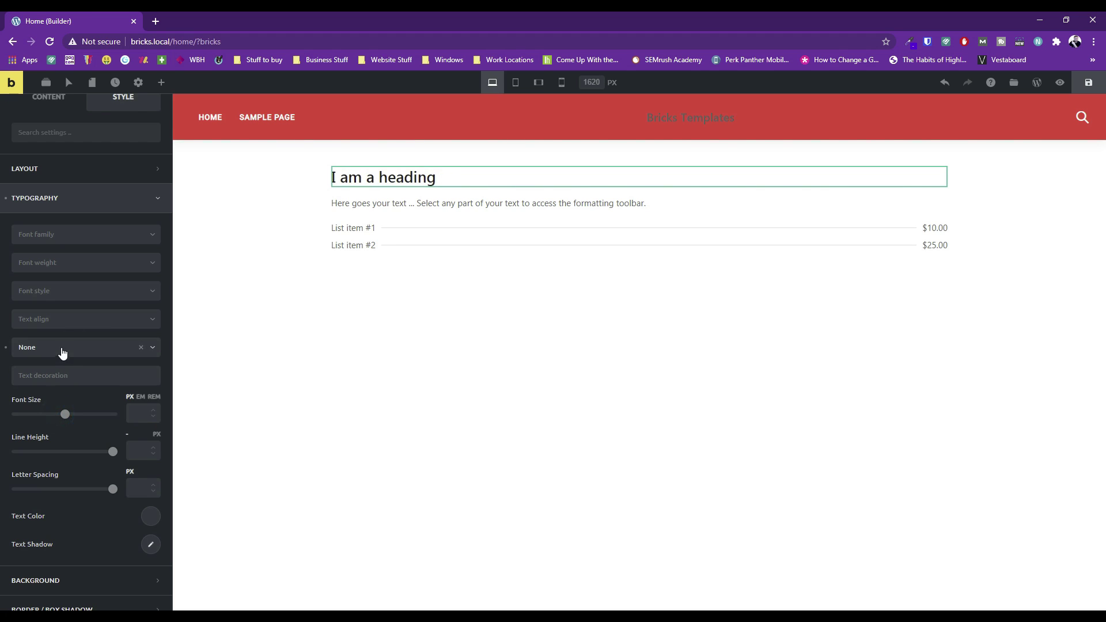
pyautogui.click(62, 350)
pyautogui.click(51, 374)
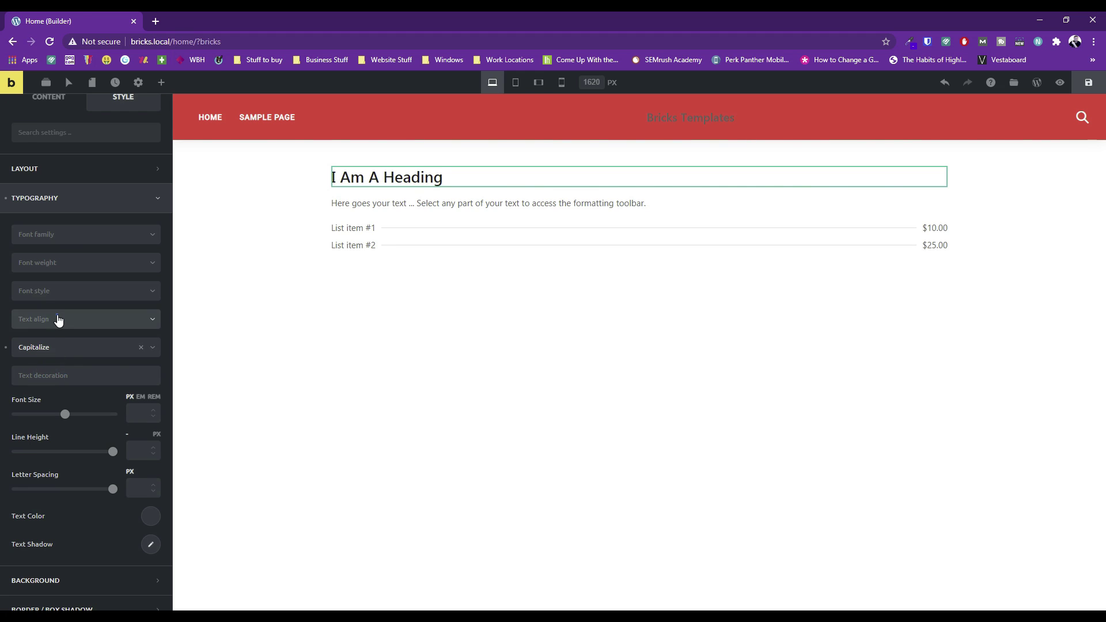
# - Examine the heading's text align options and the remaining style setting groups
pyautogui.click(56, 318)
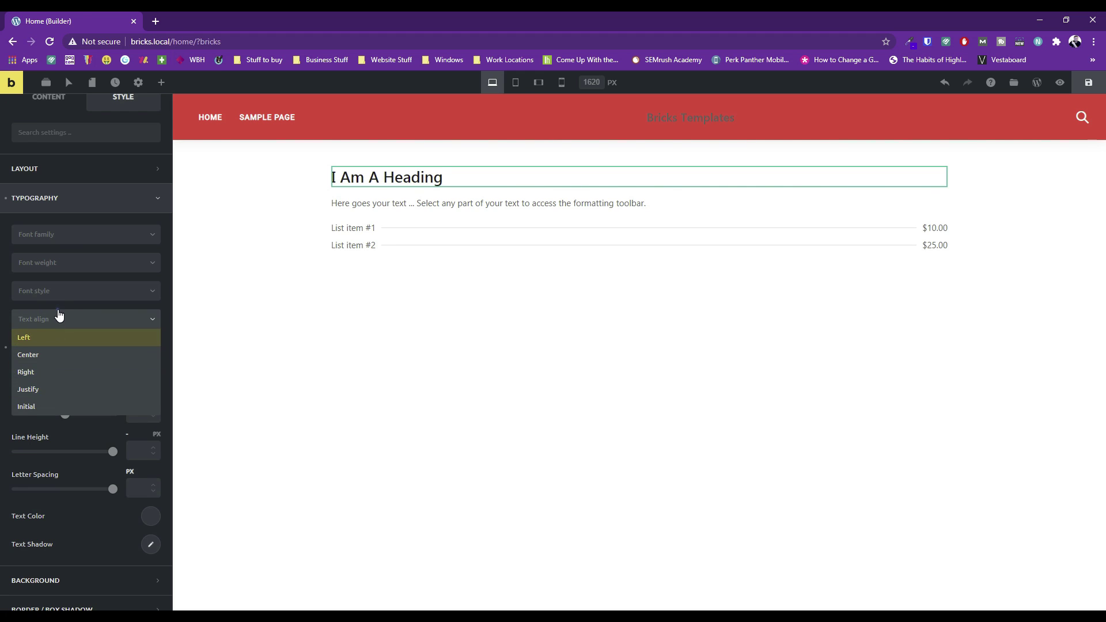
pyautogui.click(58, 315)
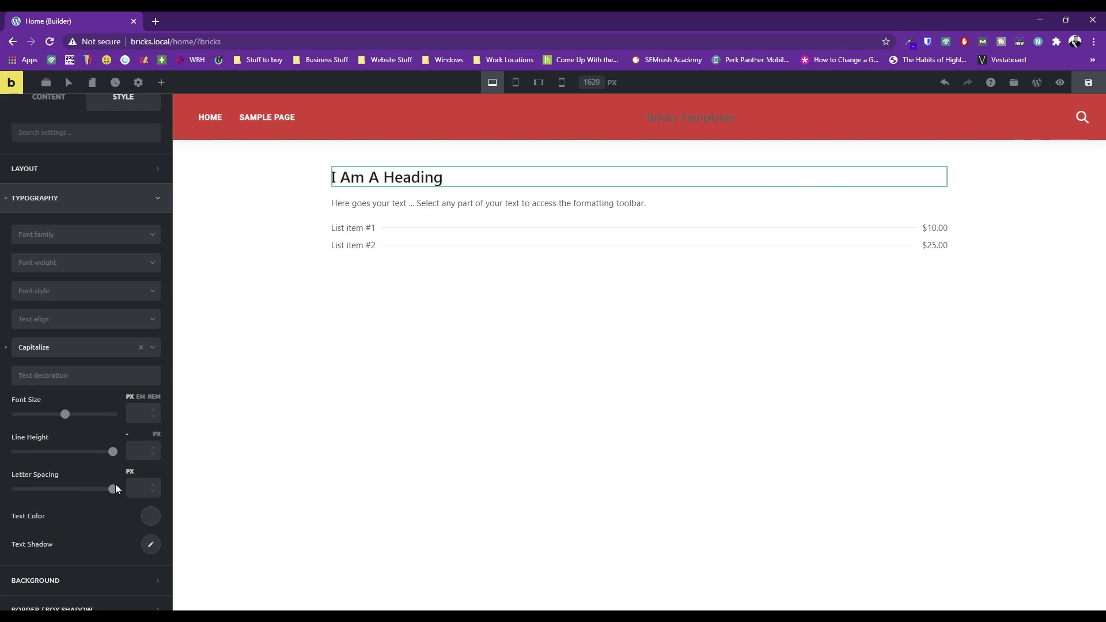
pyautogui.scroll(-3, 87, 519)
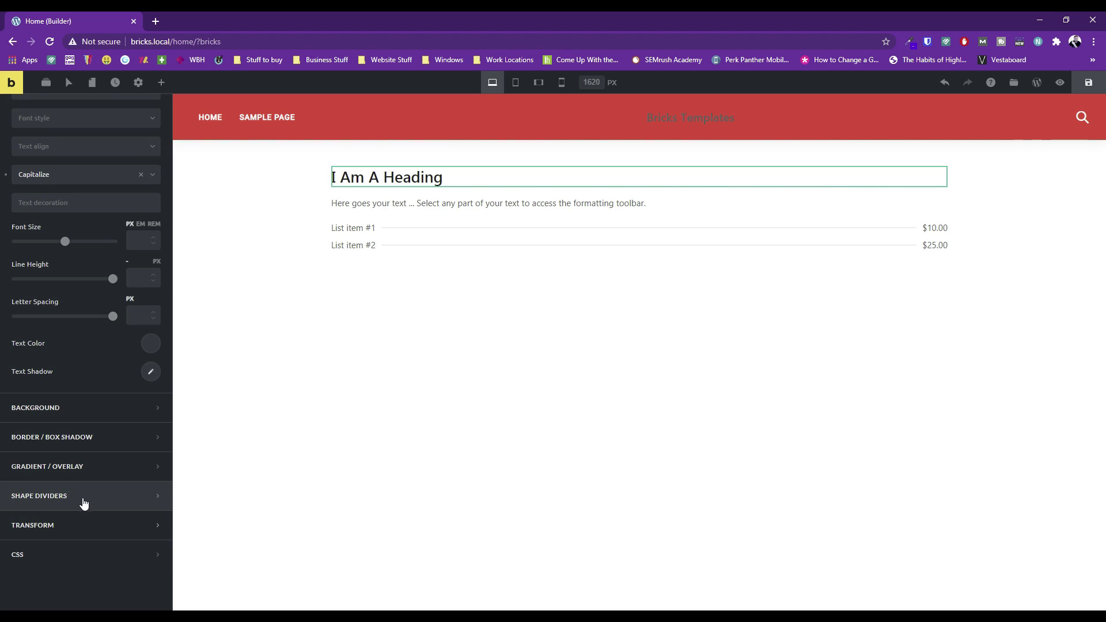
pyautogui.scroll(3, 106, 469)
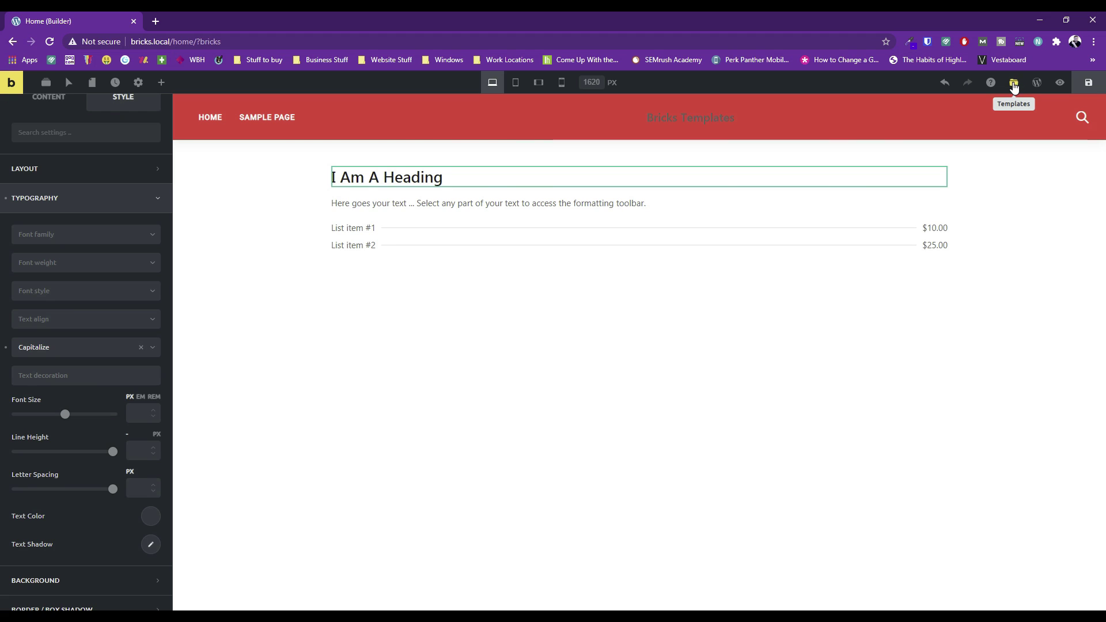
# - Save the page content as a new template named My Template with type Content and no bundle
pyautogui.click(1015, 84)
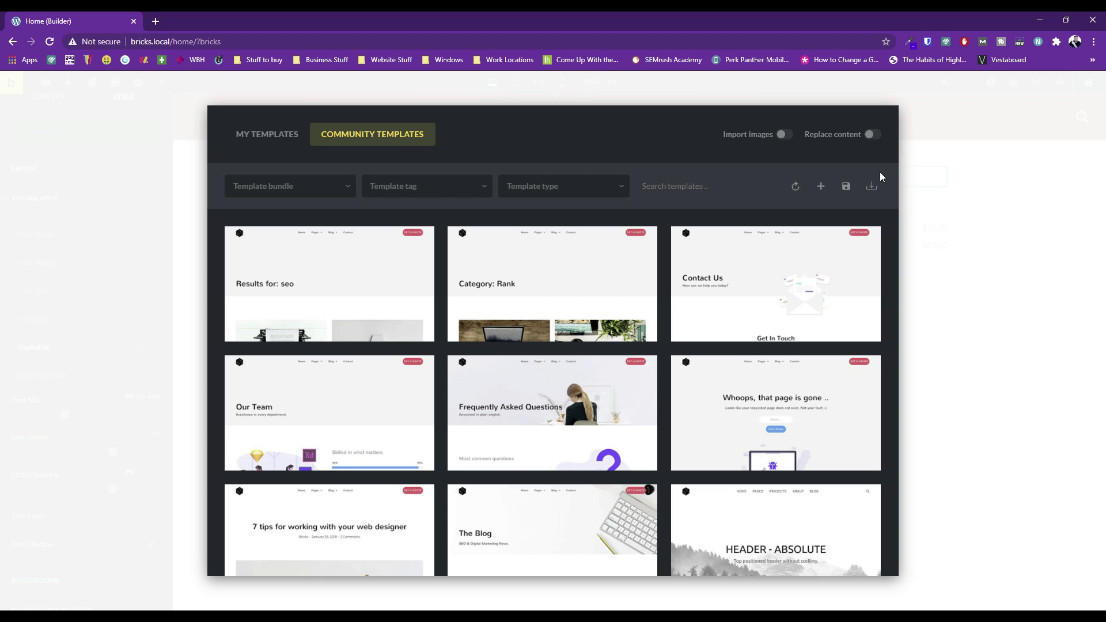
pyautogui.click(845, 186)
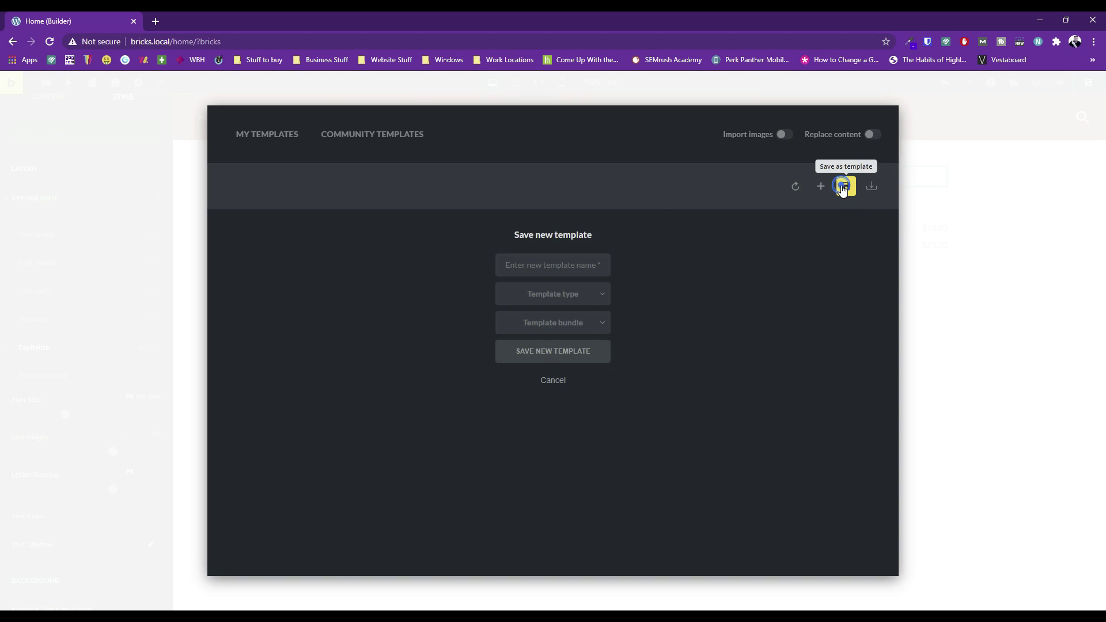
pyautogui.click(568, 269)
pyautogui.write('My Templa')
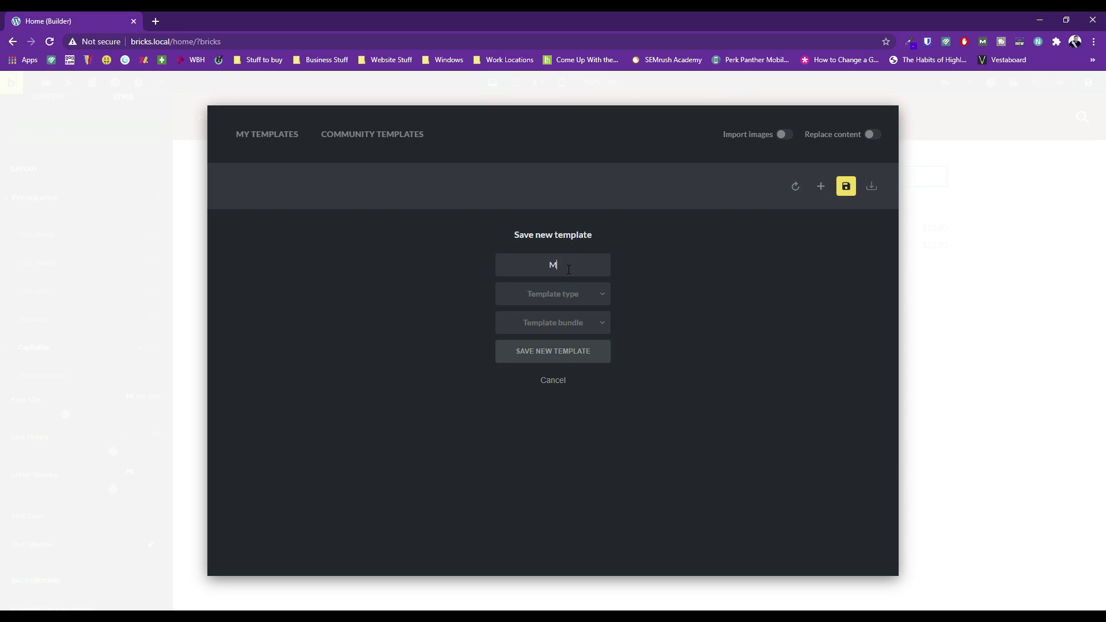
pyautogui.write('te')
pyautogui.click(585, 297)
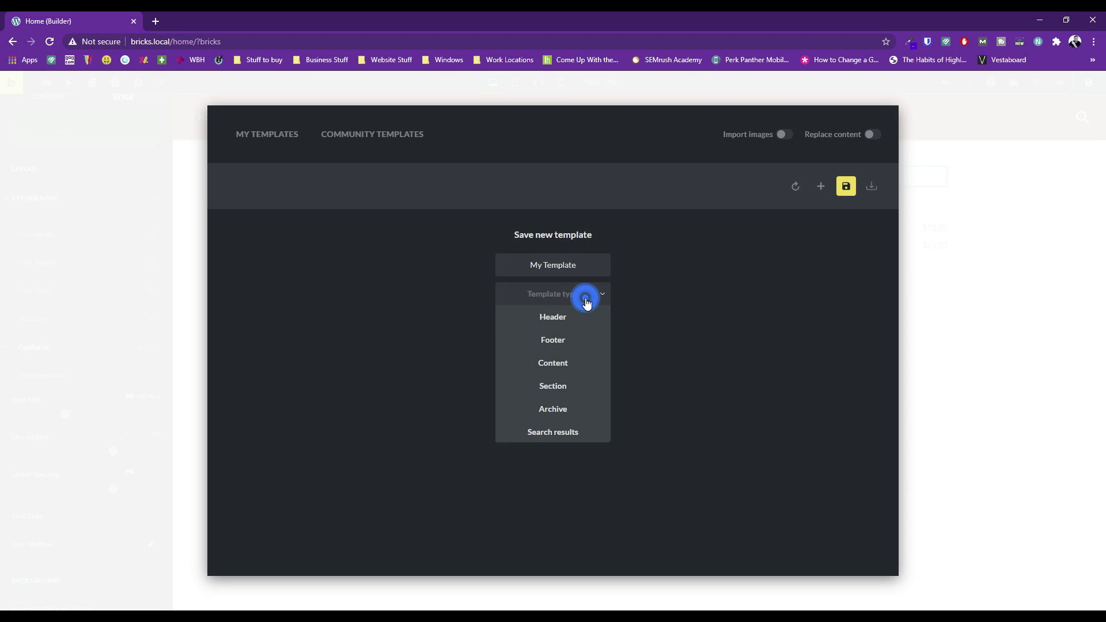
pyautogui.click(563, 367)
pyautogui.click(571, 324)
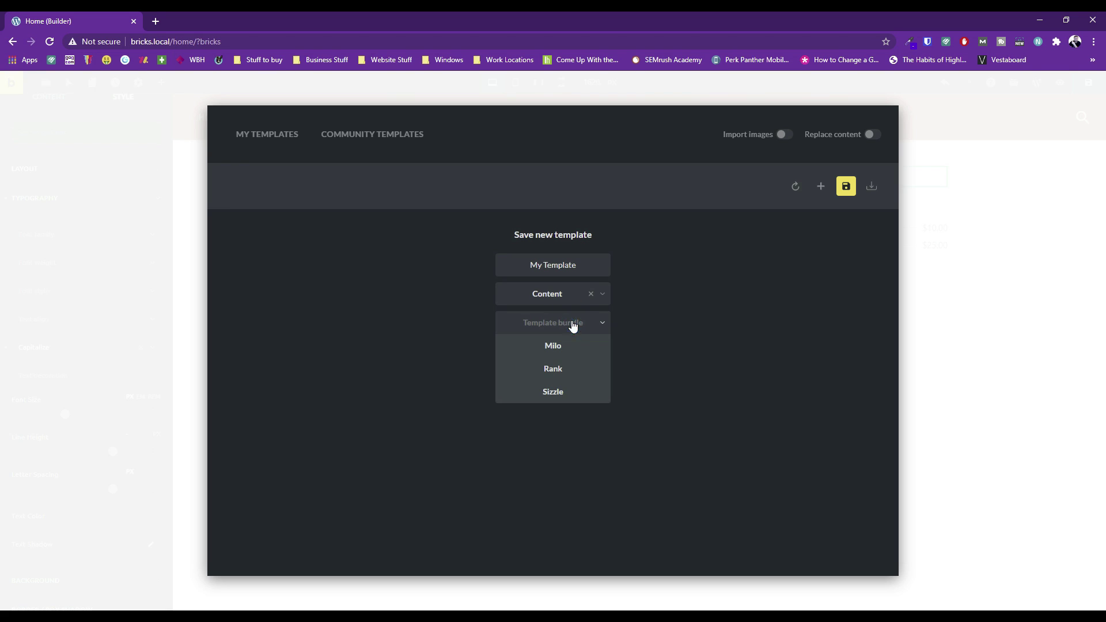
pyautogui.click(563, 322)
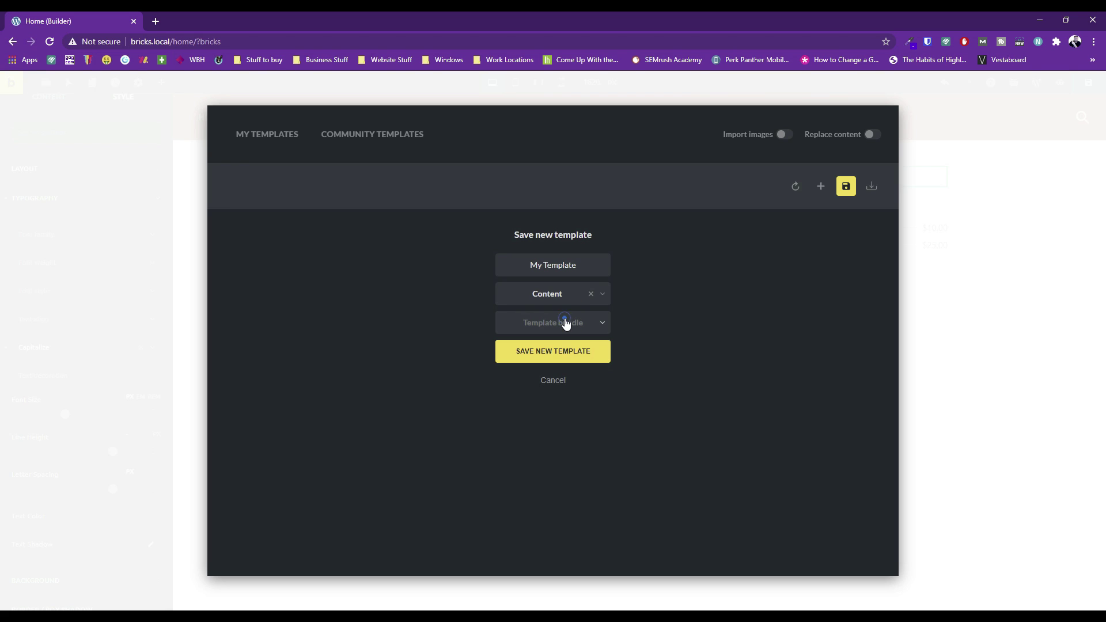
pyautogui.click(563, 352)
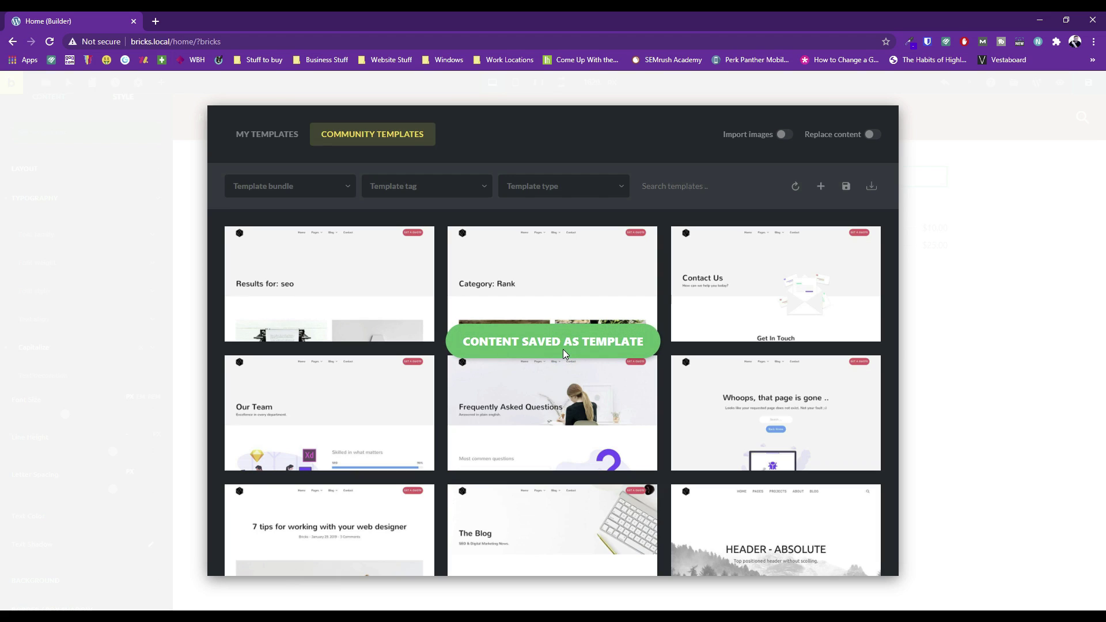
# - Open My Template for editing from the personal template library
pyautogui.click(268, 142)
pyautogui.moveTo(345, 303)
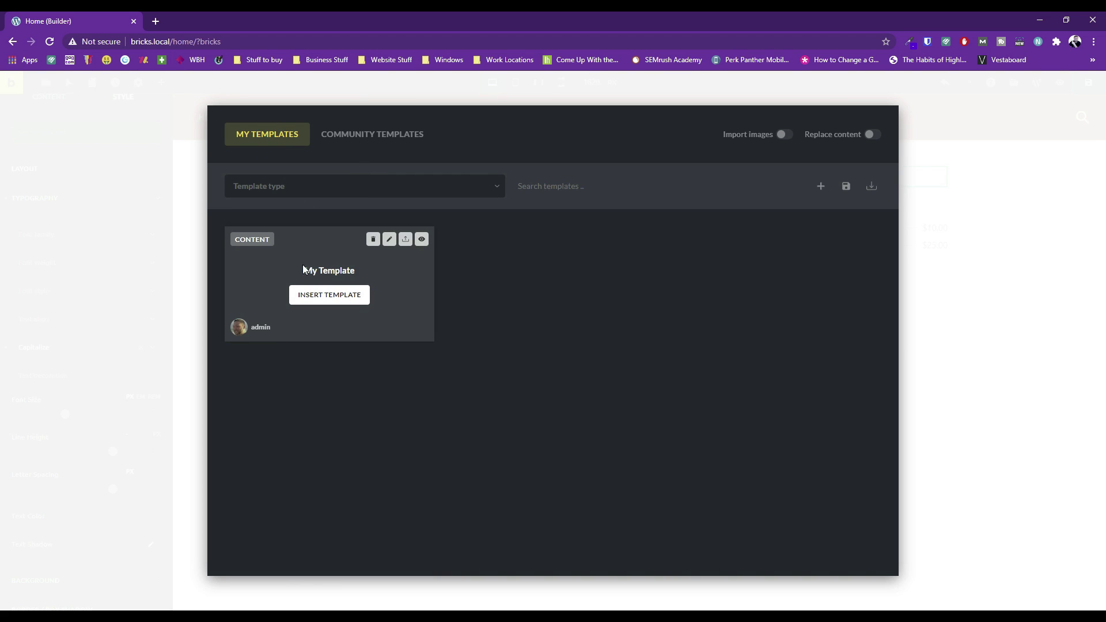
pyautogui.click(390, 239)
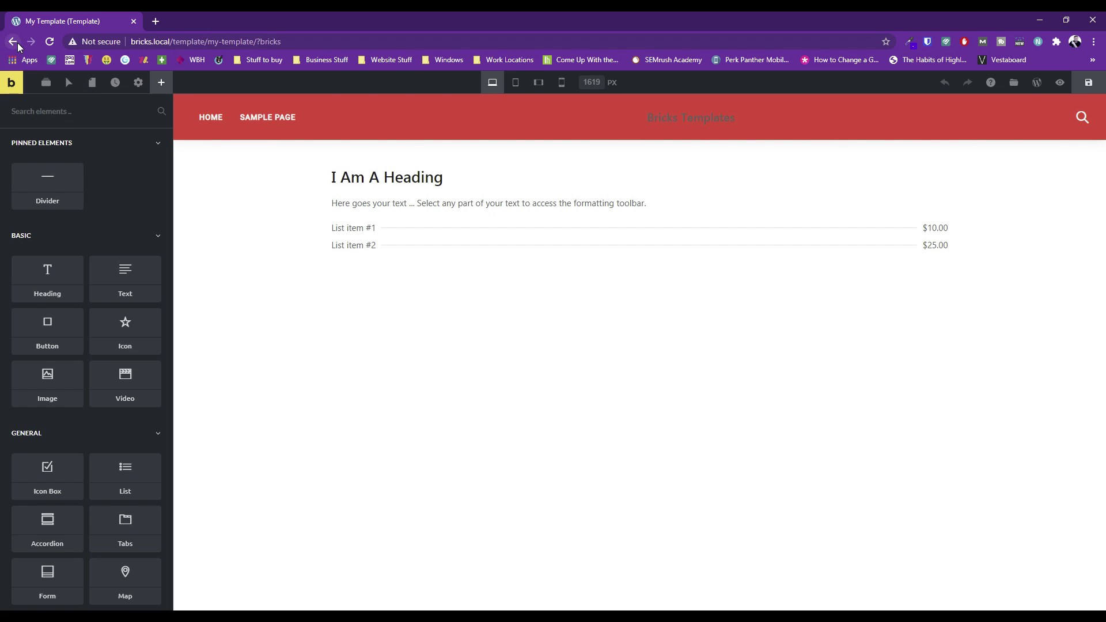
# - Try to export My Template as a JSON file, cancel the save, and close the template library
pyautogui.click(1015, 82)
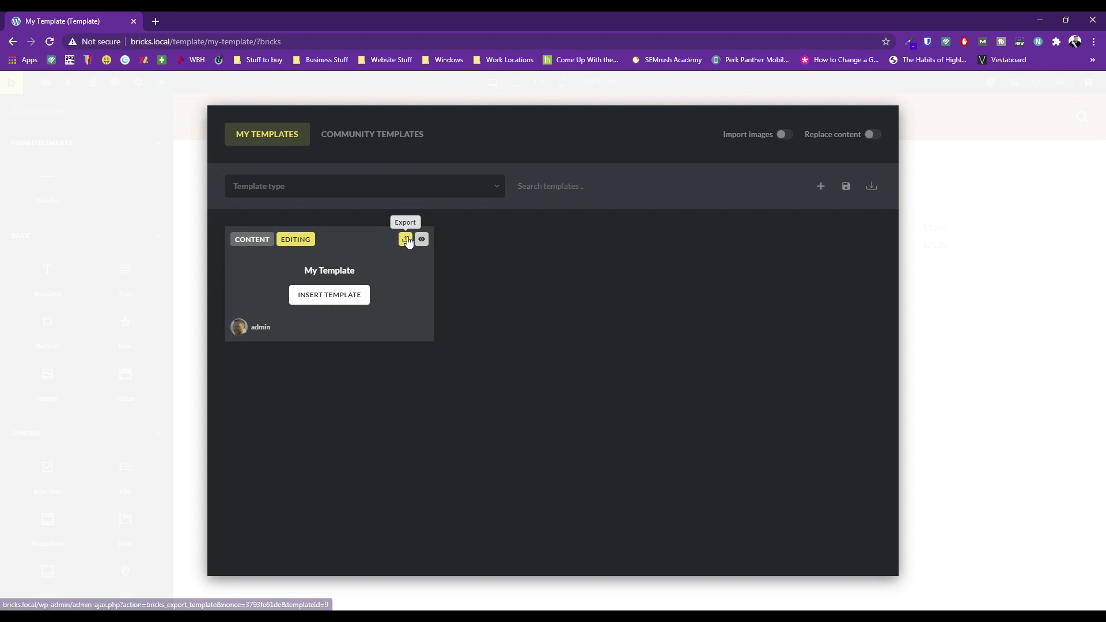
pyautogui.click(406, 240)
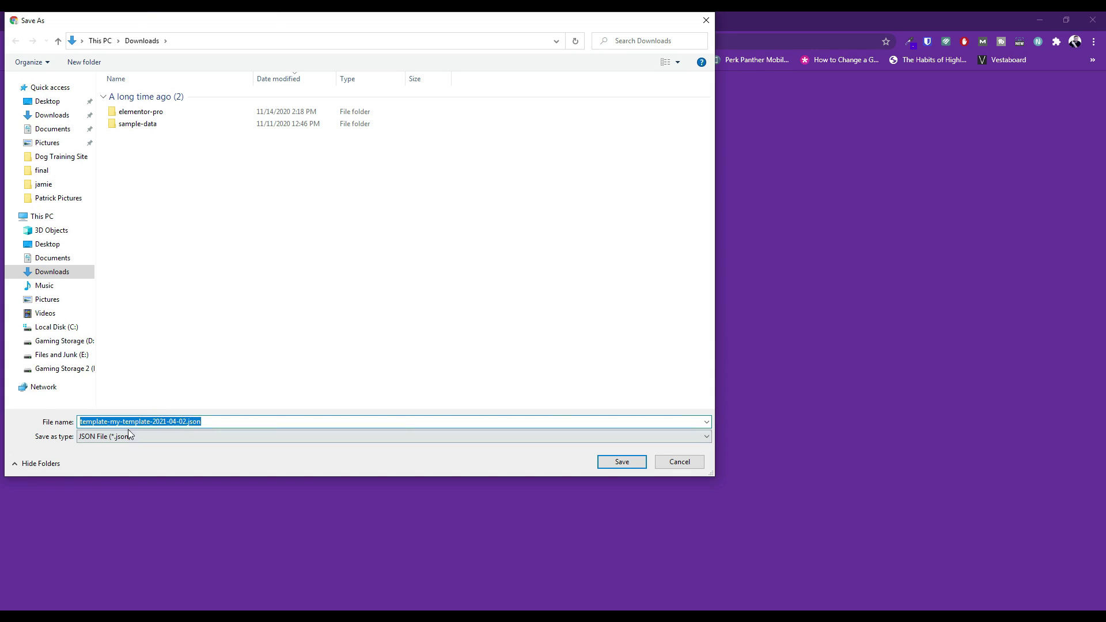
pyautogui.click(253, 421)
pyautogui.moveTo(254, 421); pyautogui.dragTo(80, 421)
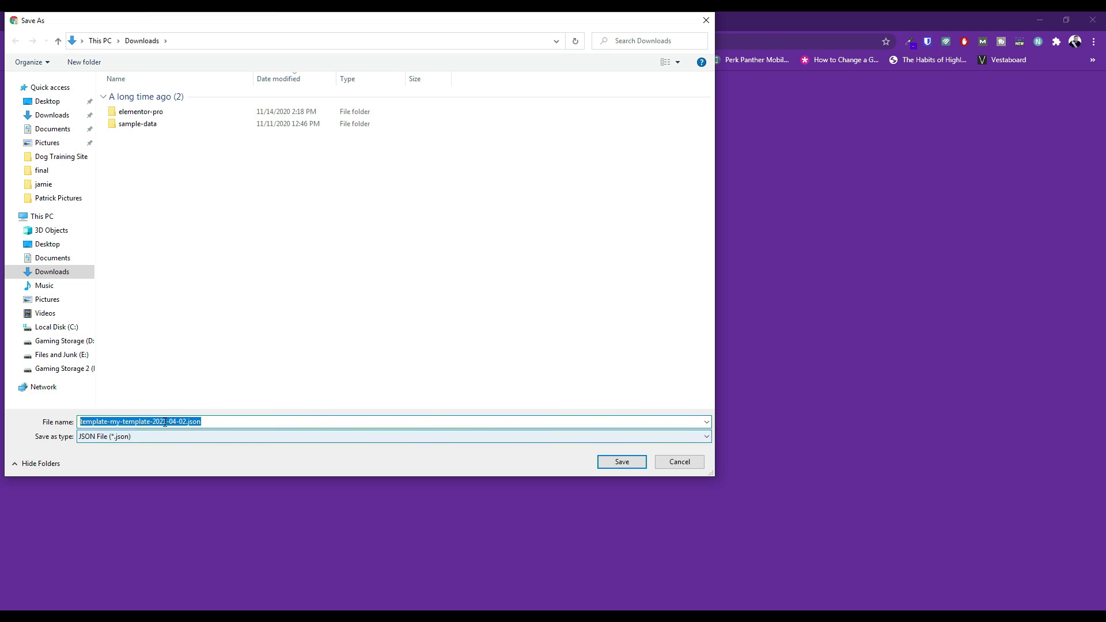
pyautogui.click(707, 20)
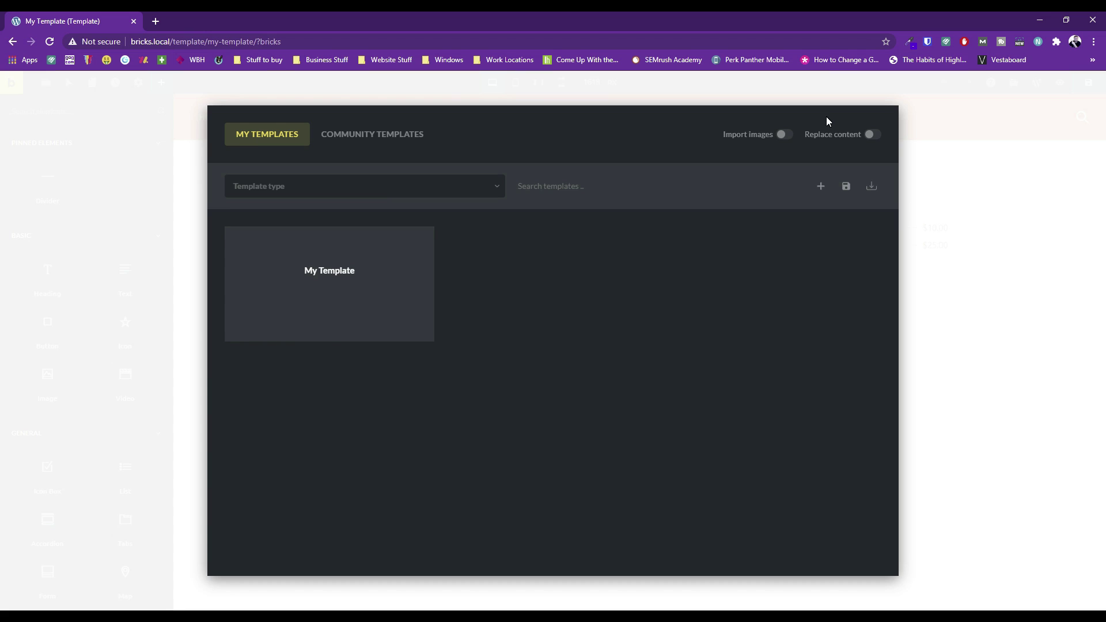
pyautogui.click(951, 185)
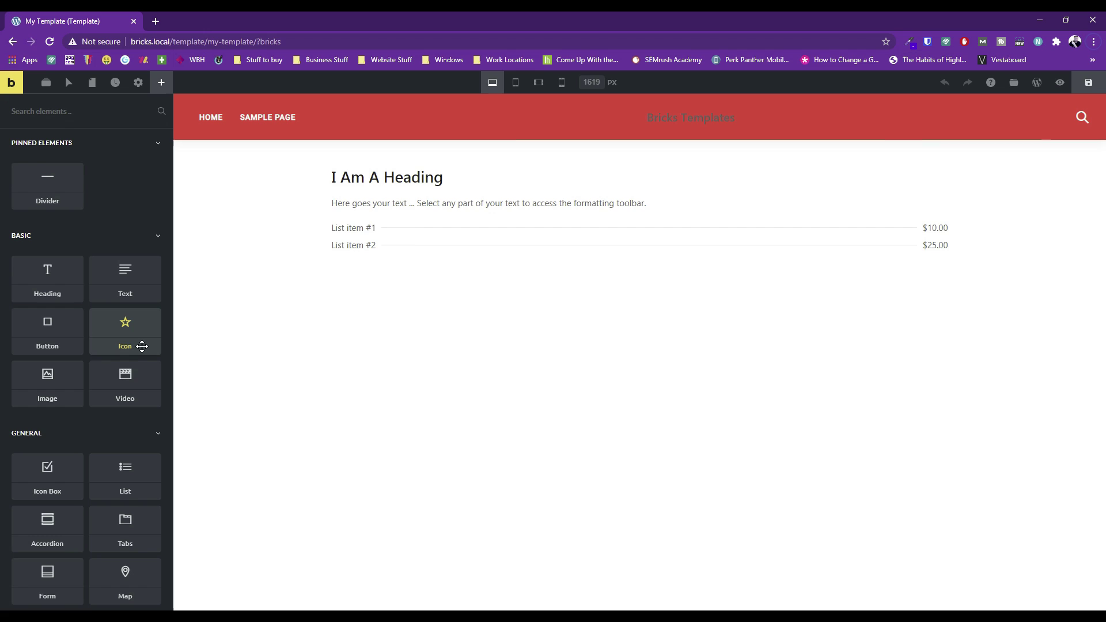
# - Look through the Basic and General elements available for building the template
pyautogui.scroll(-4, 99, 360)
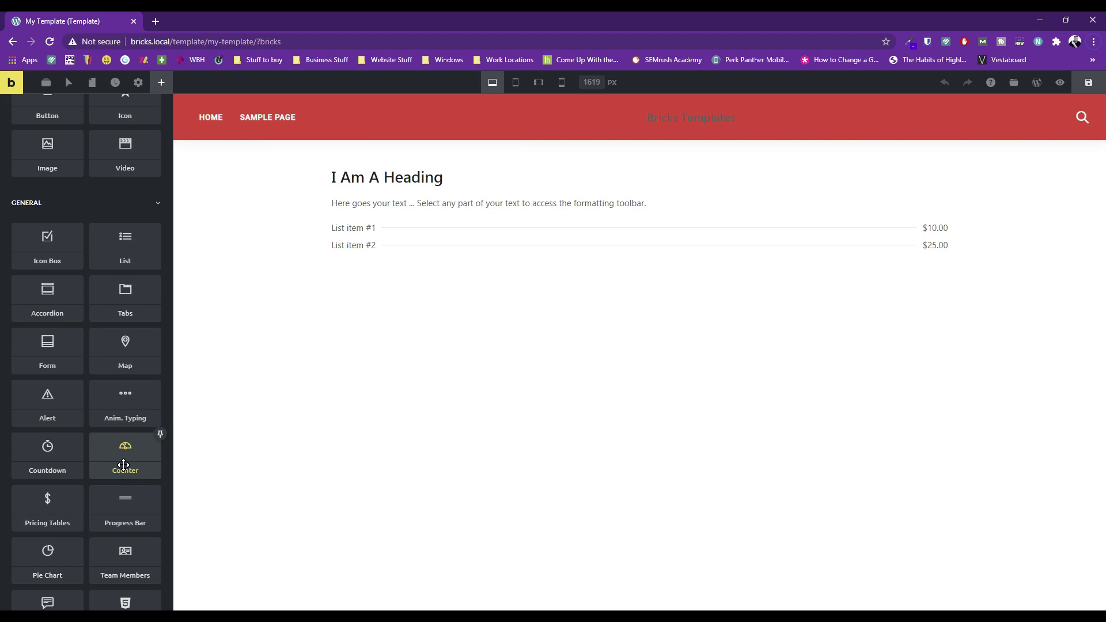
pyautogui.scroll(-5, 124, 467)
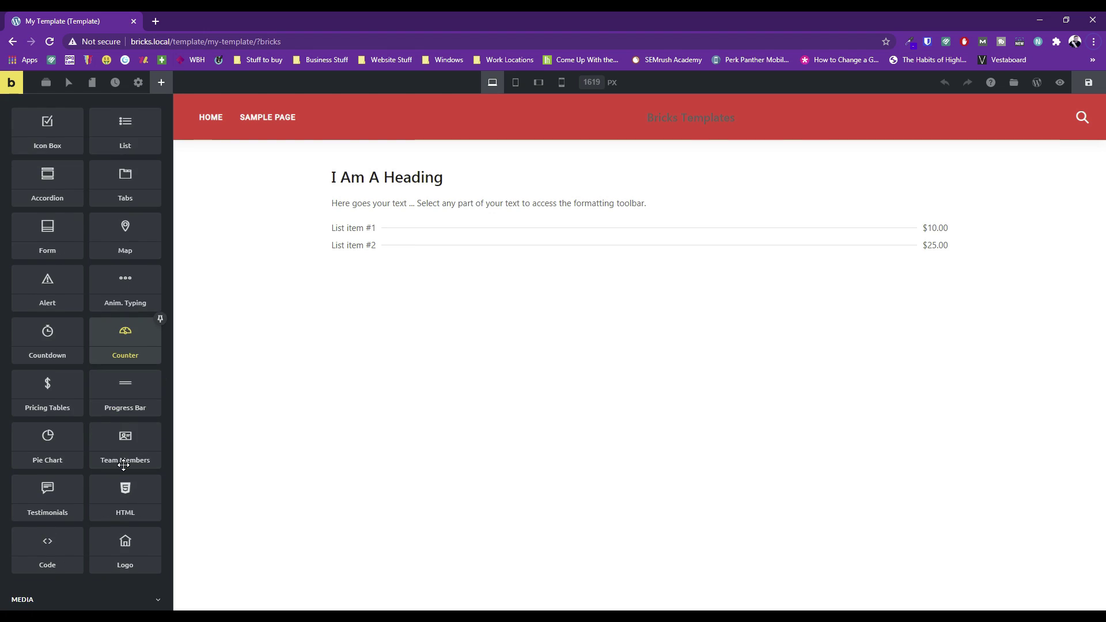
pyautogui.scroll(2, 118, 481)
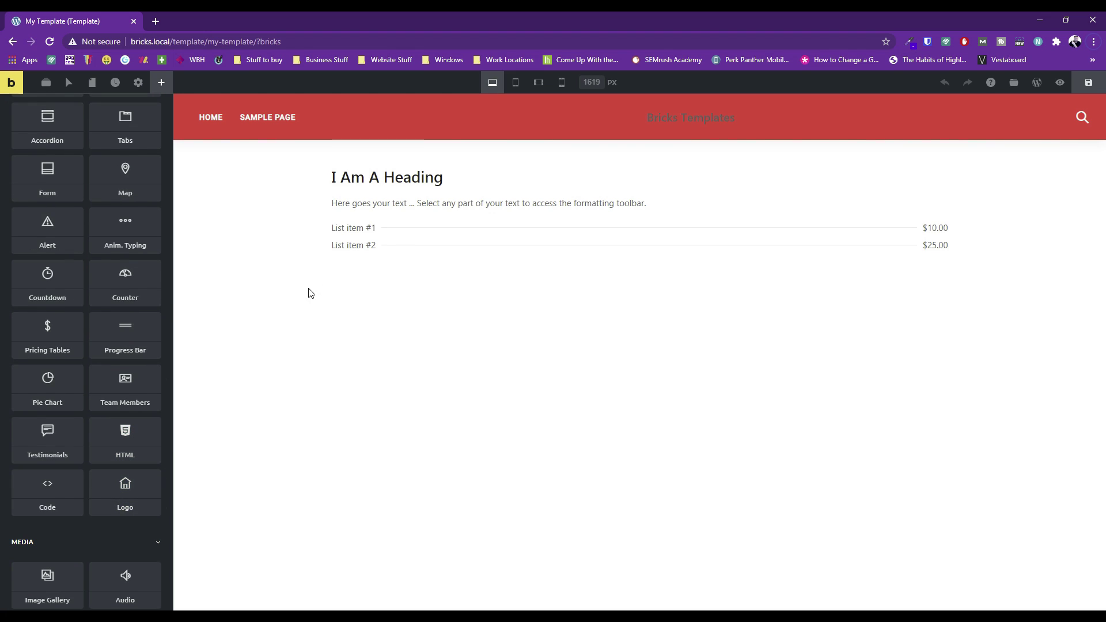
# - Bring up the inline dynamic data suggestions by adding "{" after the heading text, and remove the brace
pyautogui.click(471, 176)
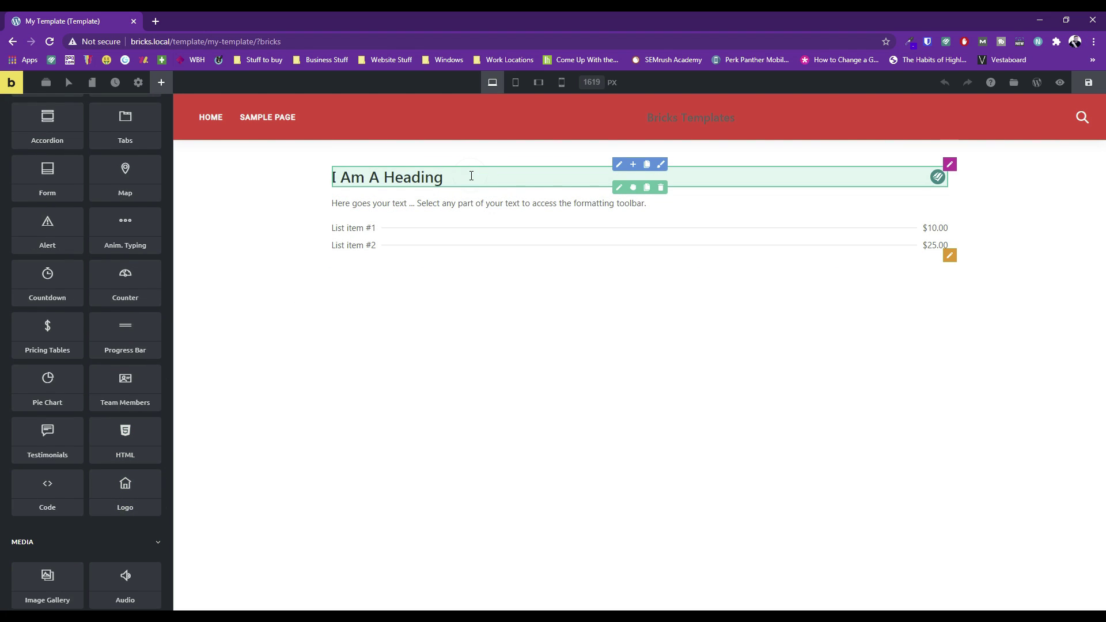
pyautogui.write('{')
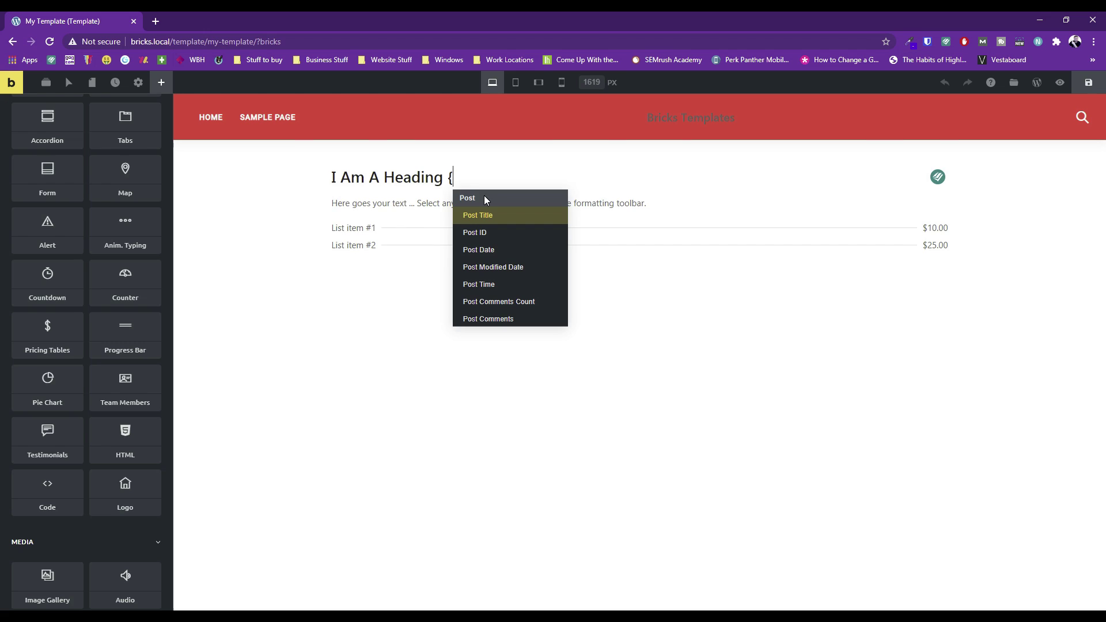
pyautogui.click(462, 177)
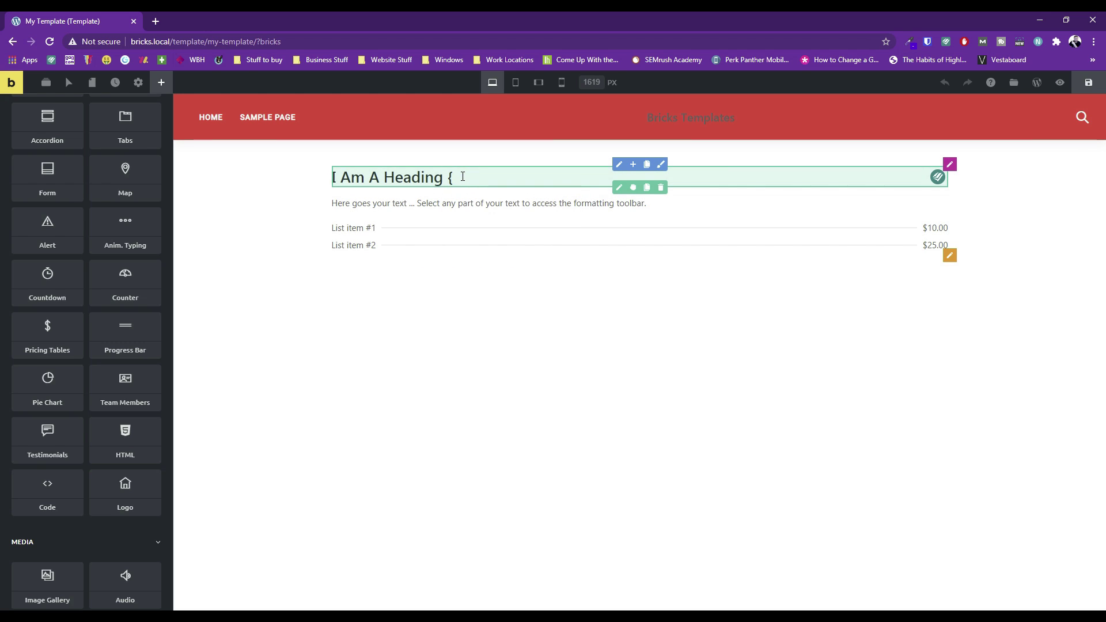
pyautogui.press('BackSpace')
# - Examine the dynamic data tags offered for the heading's text, including the Post, Site, Archive and Terms groups
pyautogui.click(619, 187)
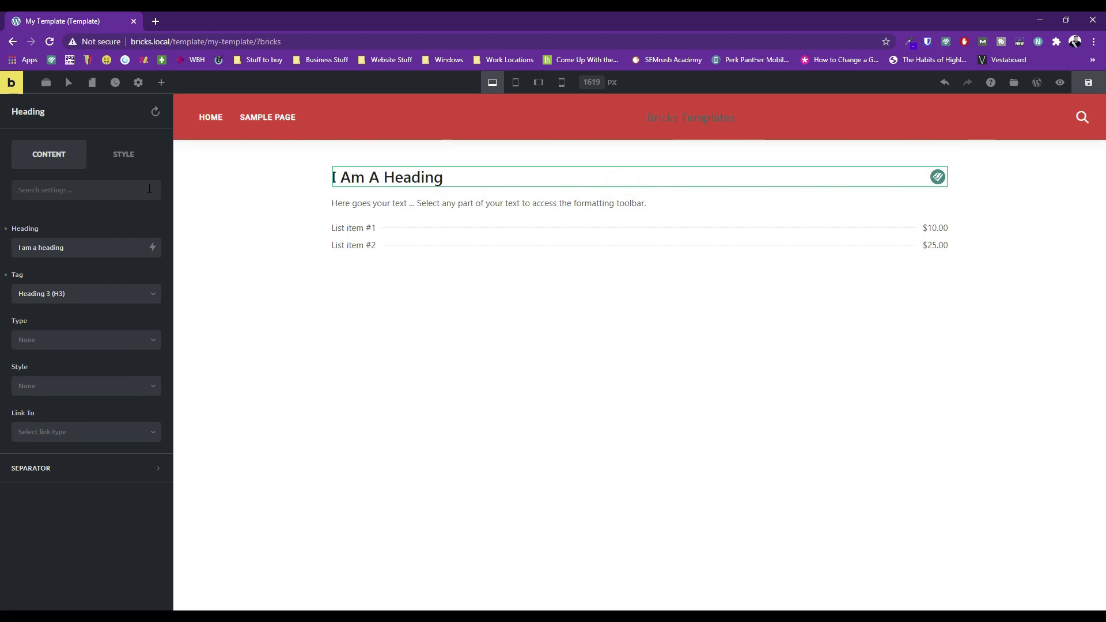
pyautogui.click(152, 248)
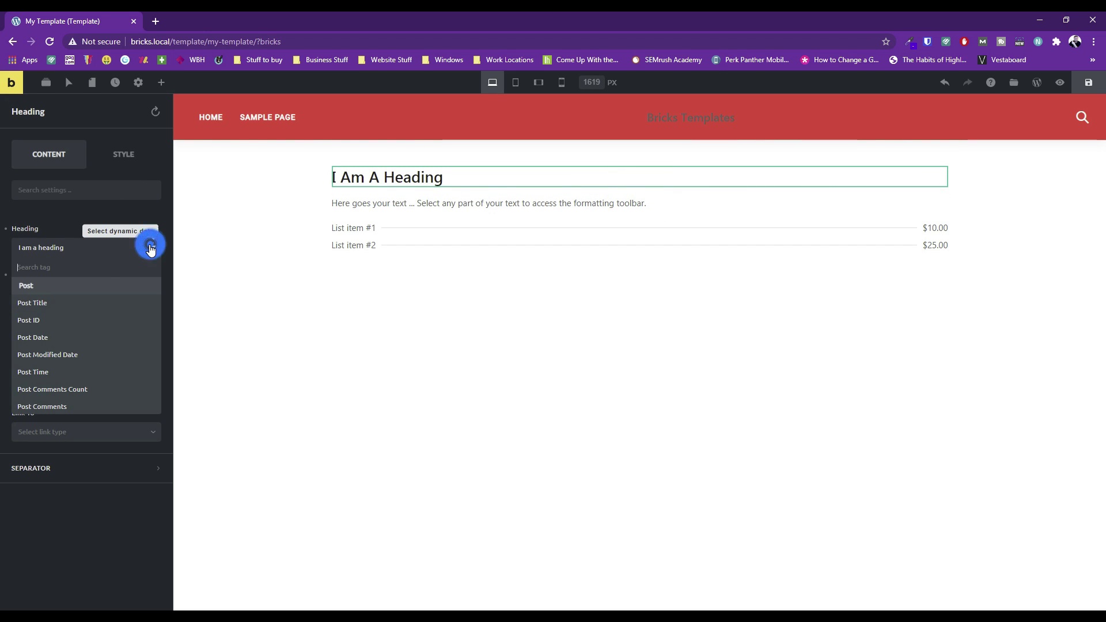
pyautogui.scroll(-5, 44, 383)
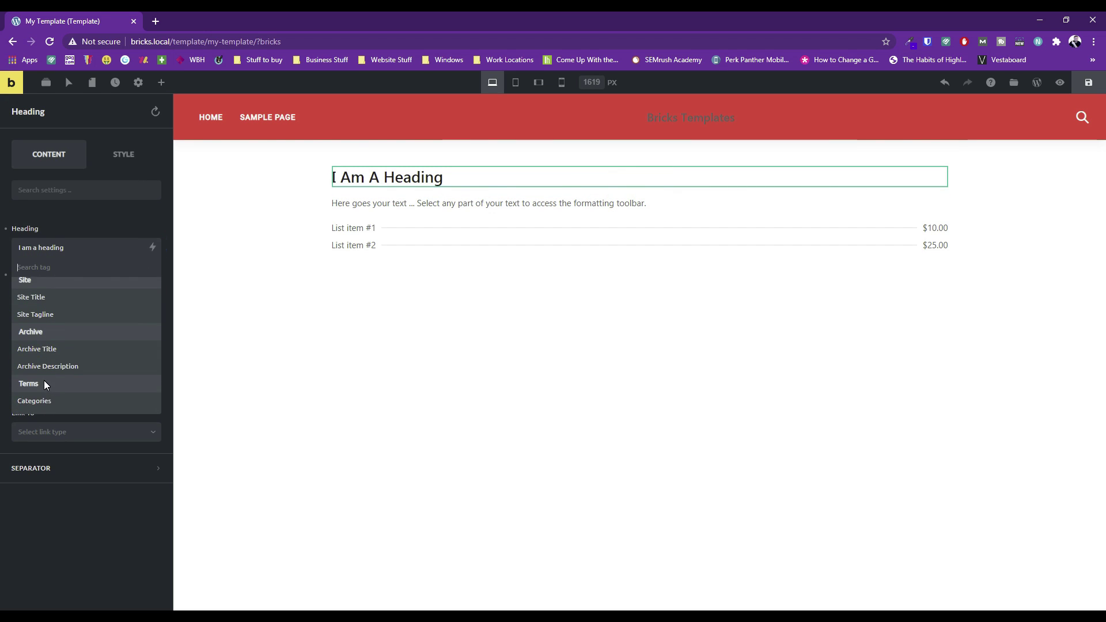
pyautogui.scroll(5, 44, 380)
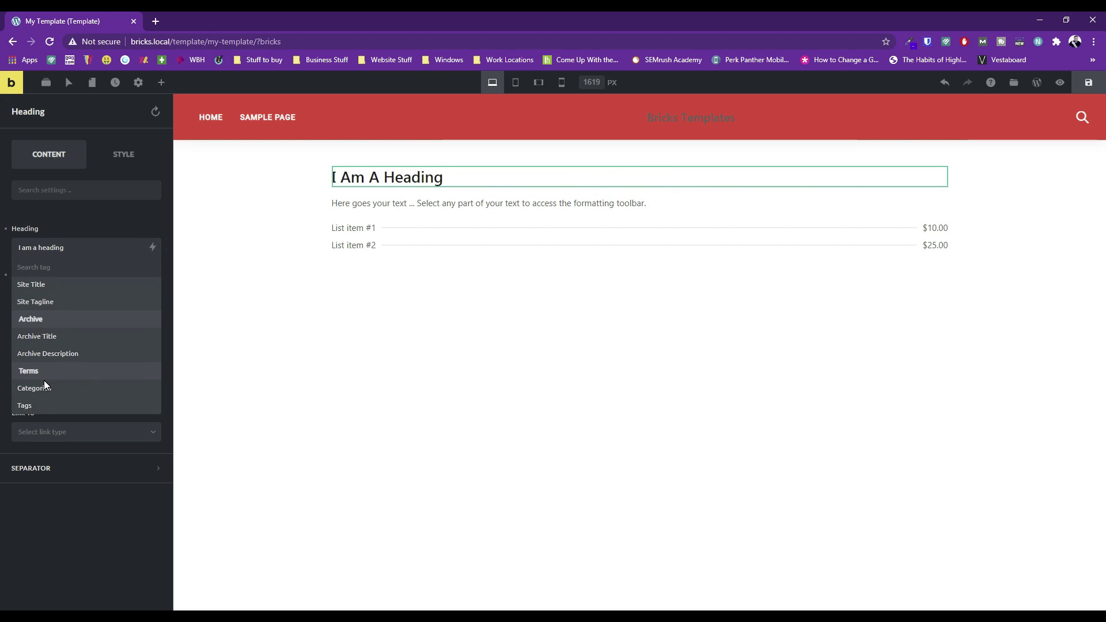
pyautogui.click(84, 220)
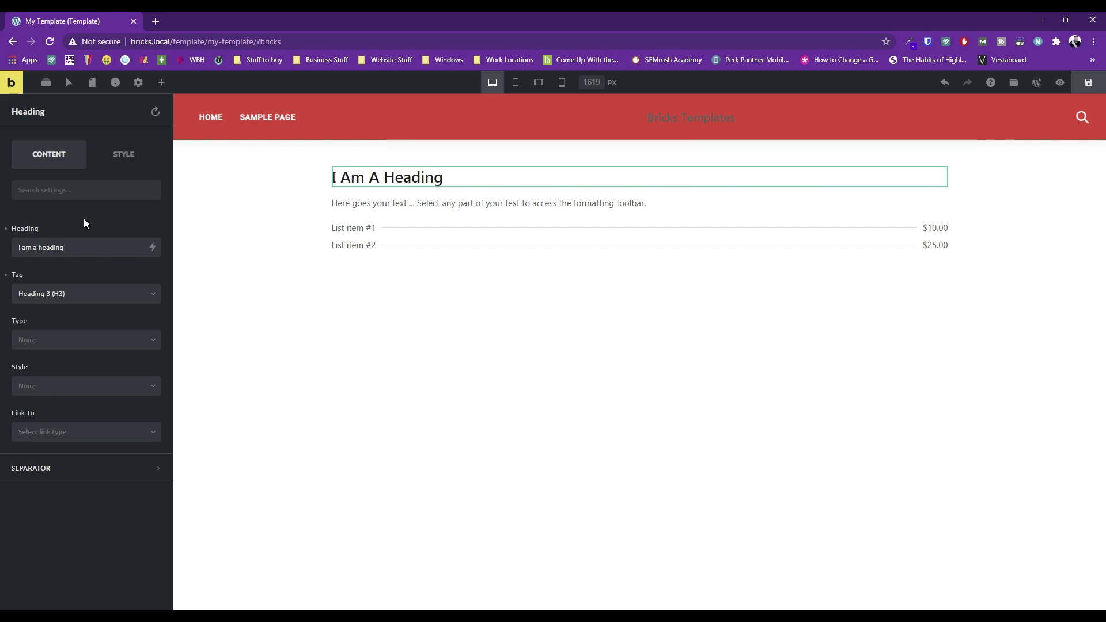
# - Look through the available elements in the General, Media, Social, WordPress and Single categories
pyautogui.click(162, 83)
pyautogui.scroll(-8, 84, 341)
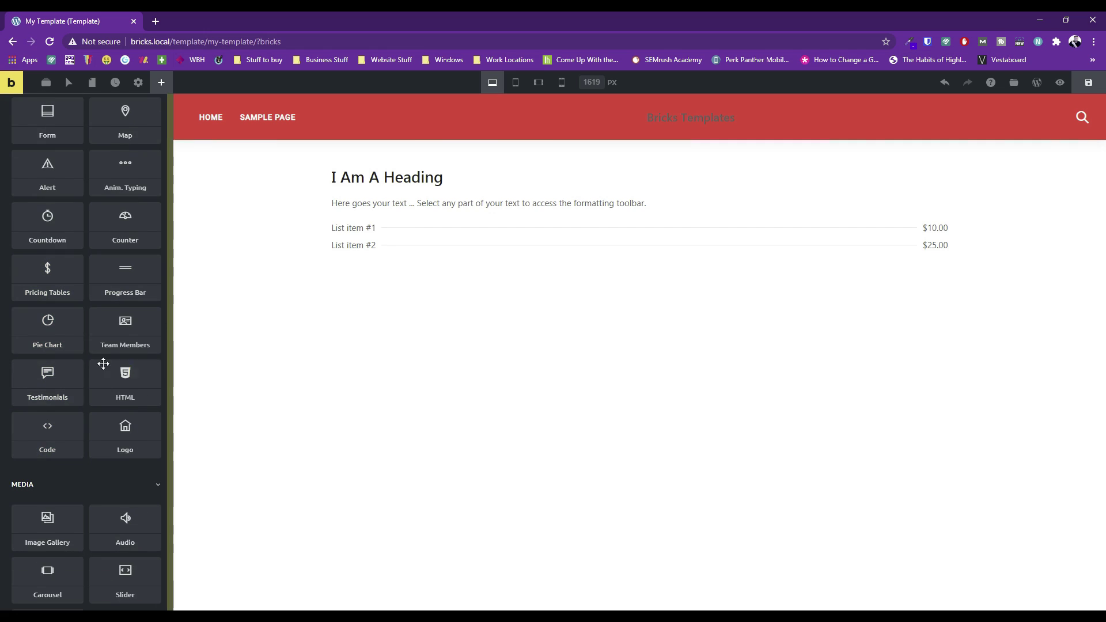
pyautogui.scroll(-2, 95, 456)
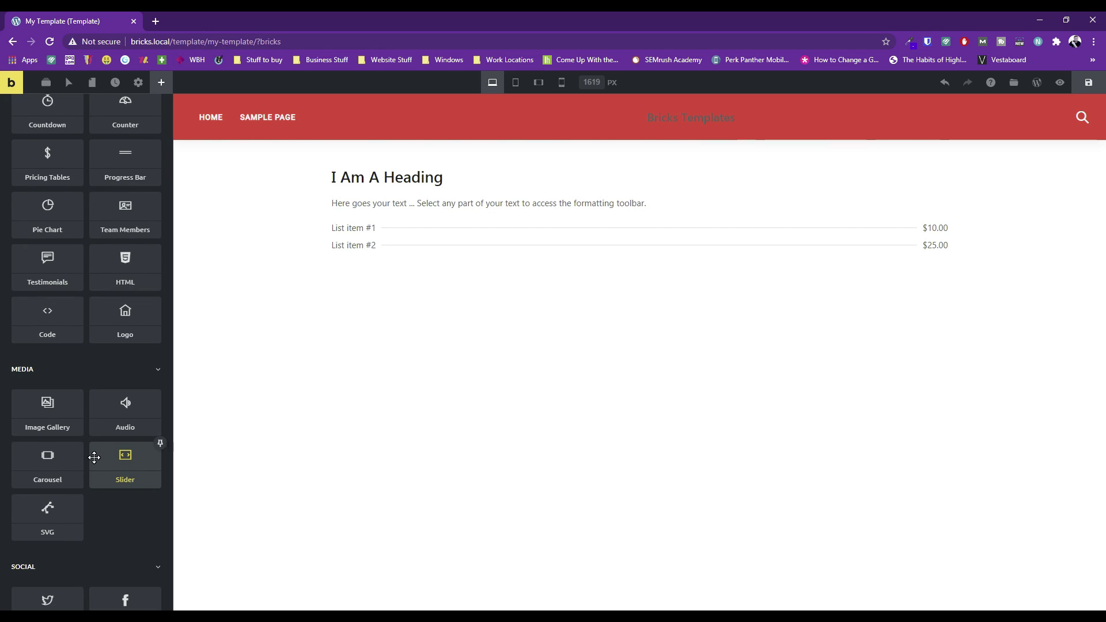
pyautogui.scroll(-3, 95, 457)
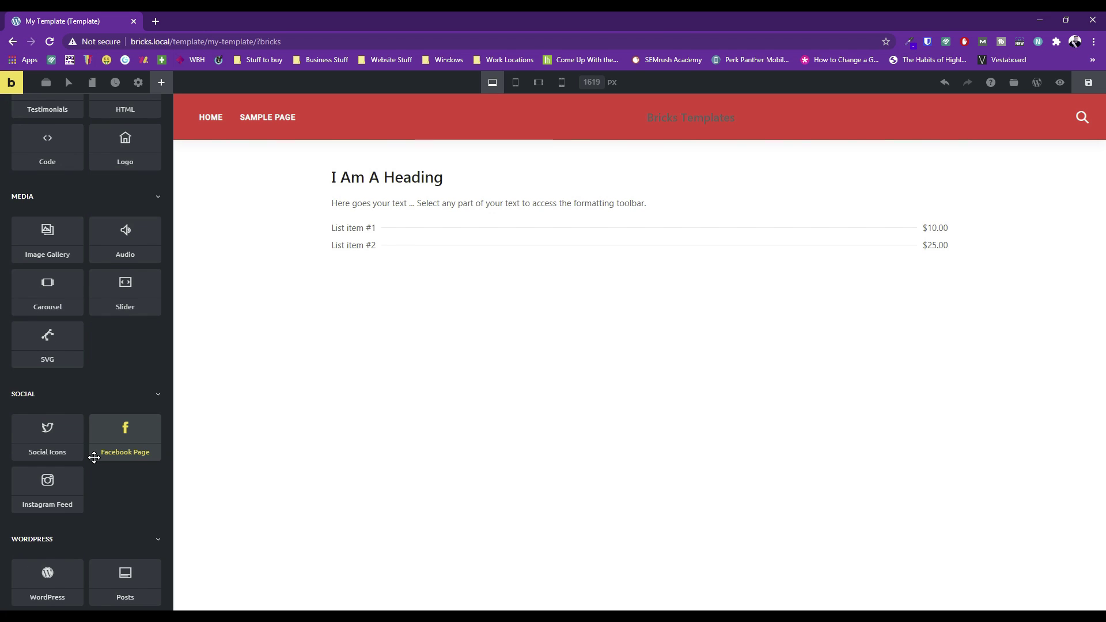
pyautogui.scroll(-4, 95, 457)
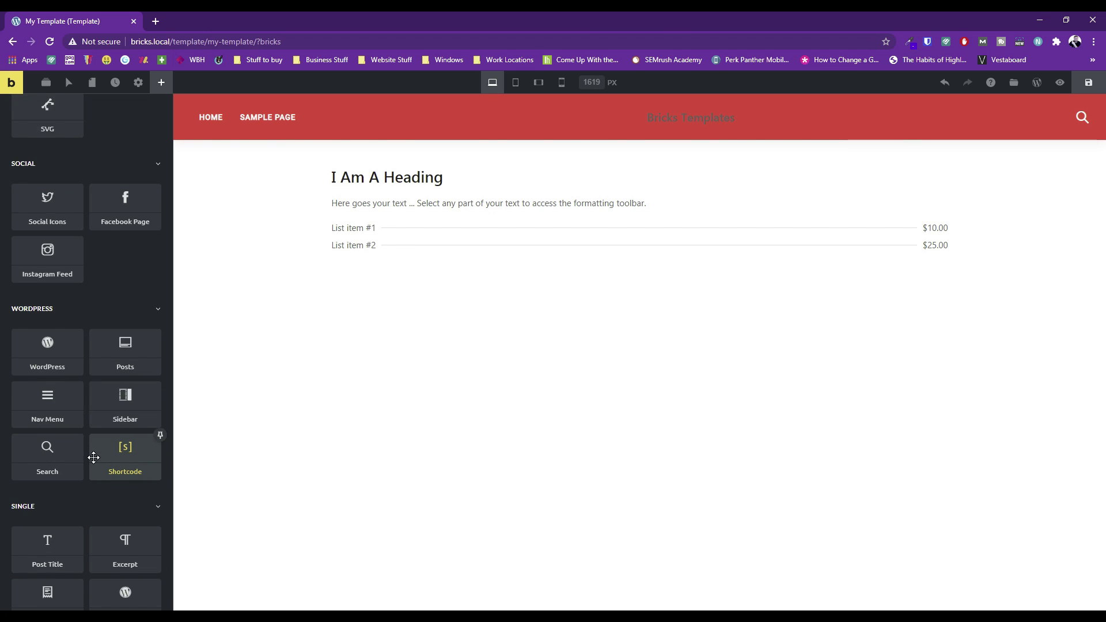
pyautogui.scroll(-2, 116, 519)
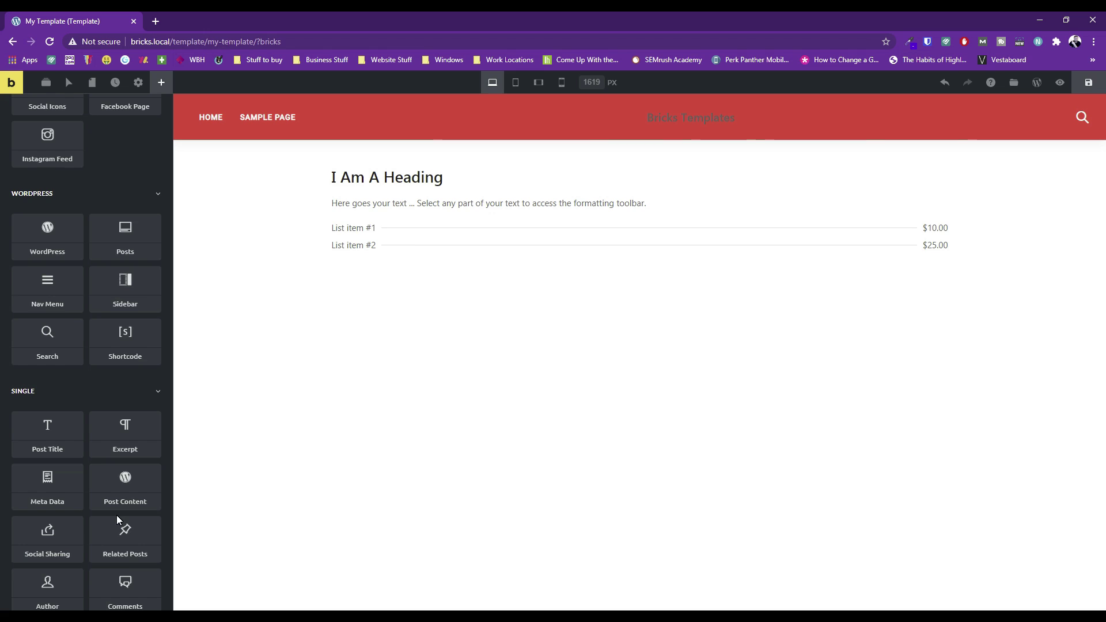
pyautogui.scroll(-1, 116, 514)
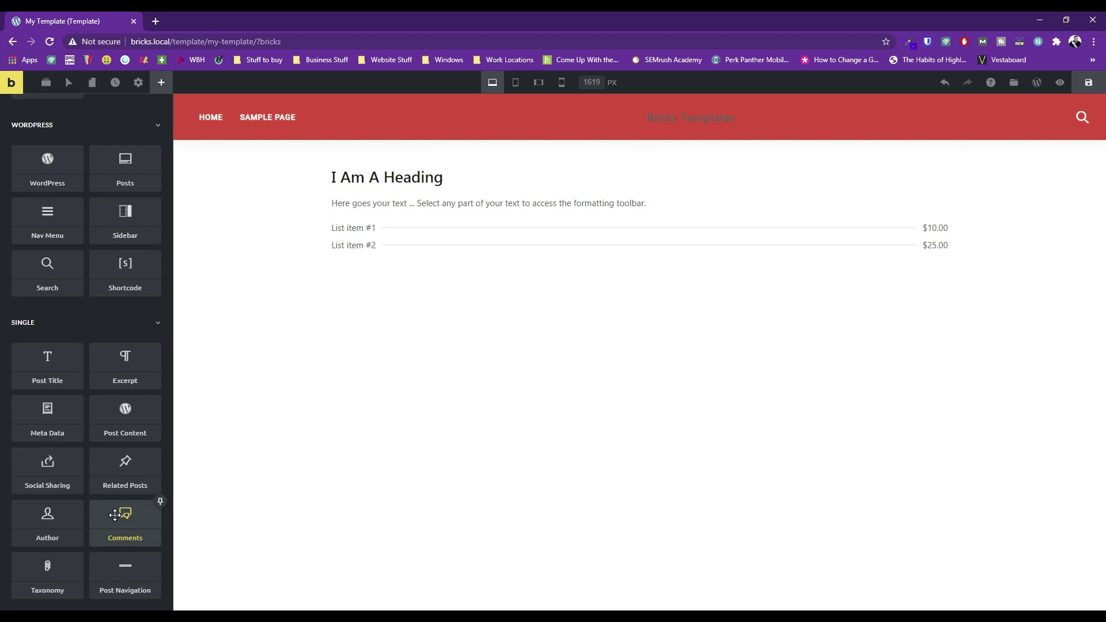
# - Look back through the available elements from the Single category up to the Basic and pinned ones
pyautogui.scroll(8, 115, 515)
pyautogui.scroll(5, 112, 516)
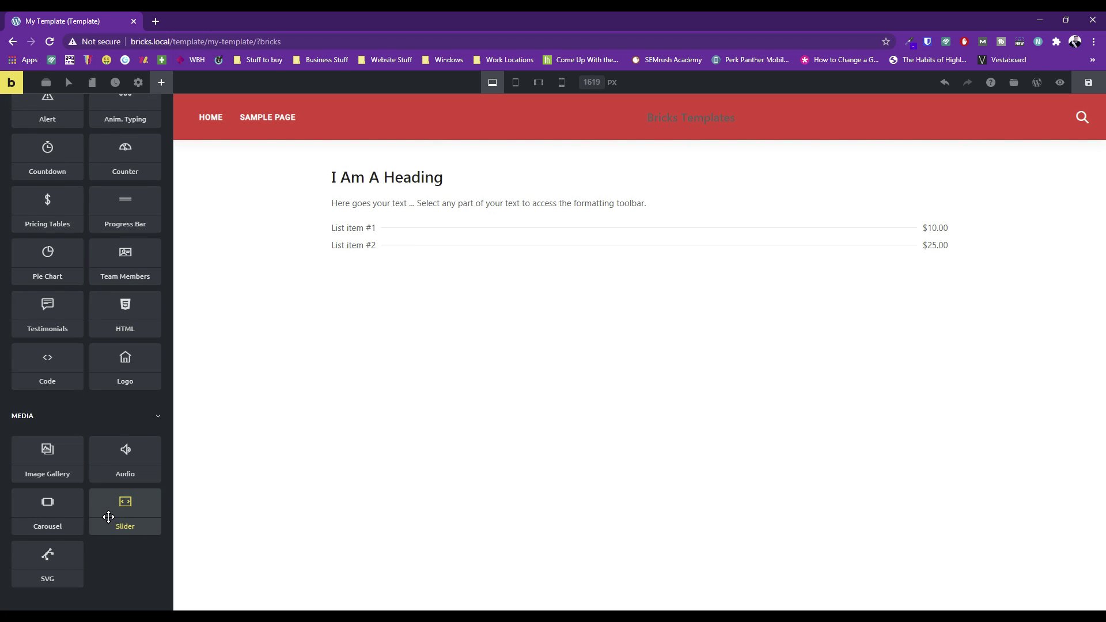
pyautogui.scroll(2, 101, 497)
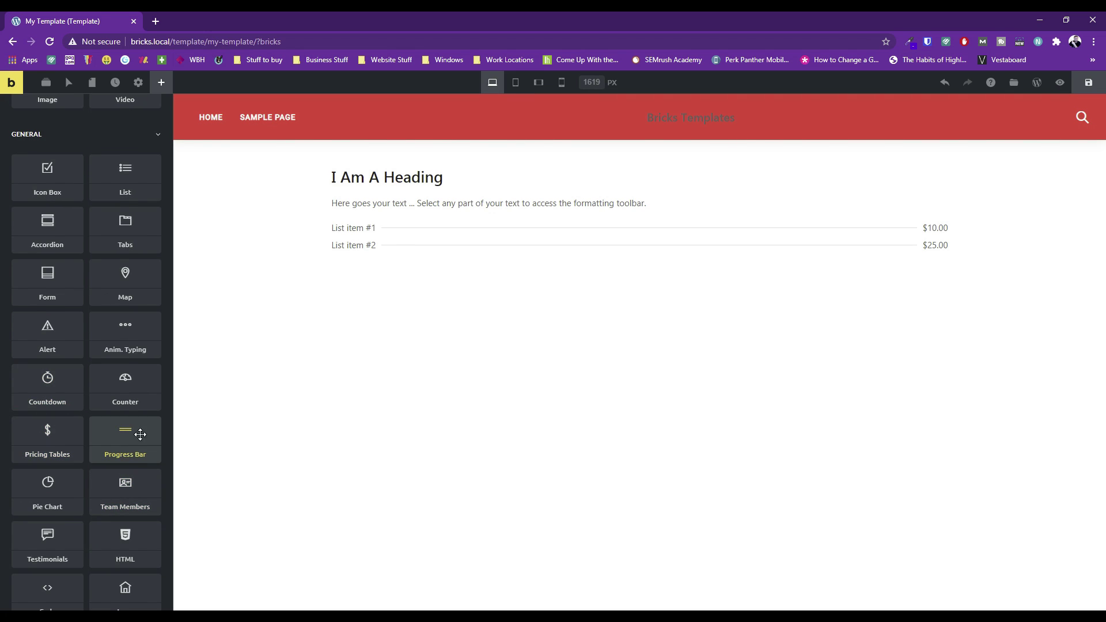
pyautogui.scroll(4, 99, 447)
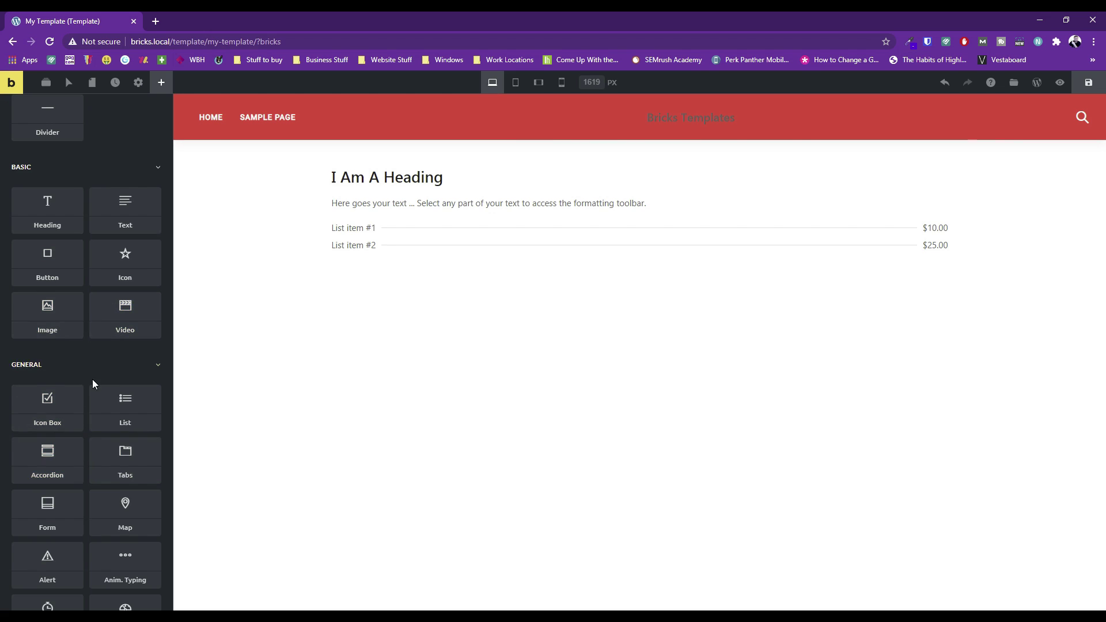
pyautogui.scroll(1, 92, 382)
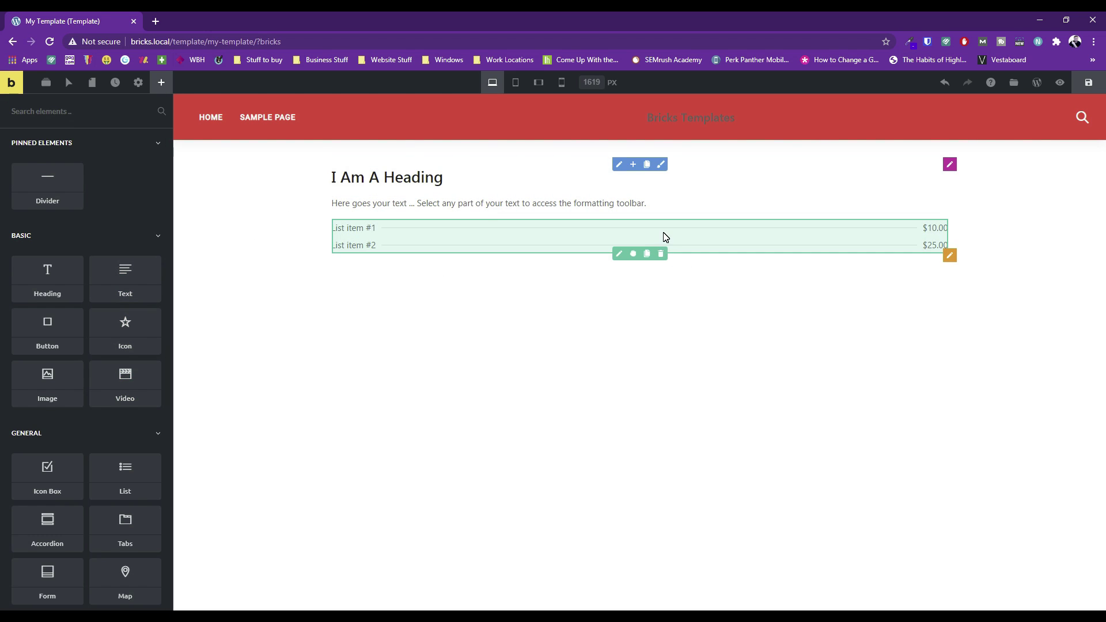
# - Add a new empty section below the one holding the heading, text and price list
pyautogui.moveTo(662, 198)
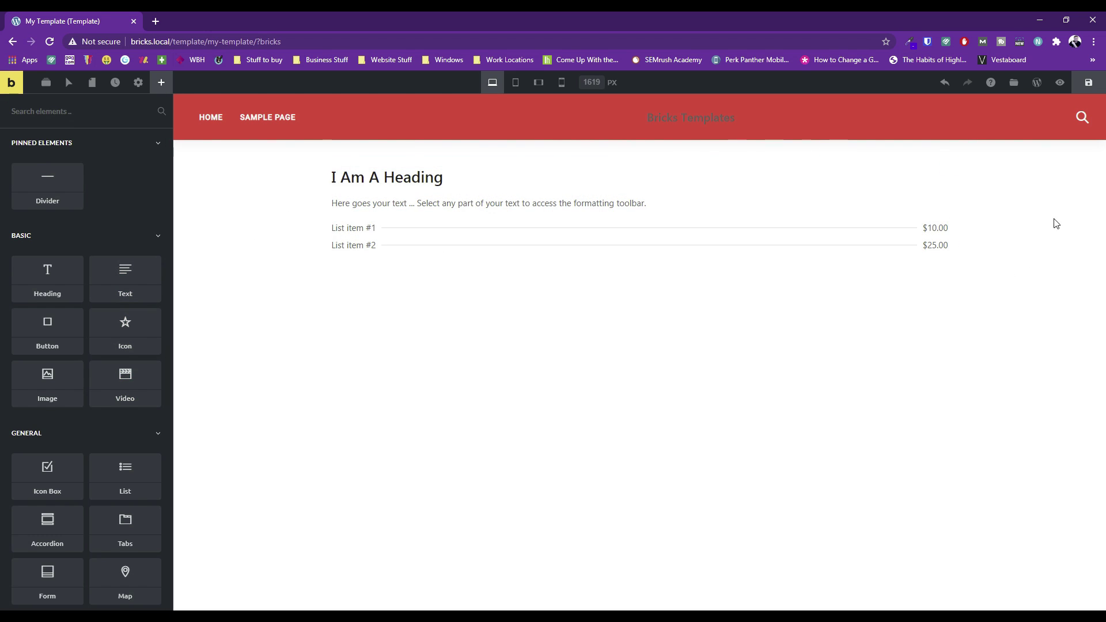
pyautogui.click(950, 255)
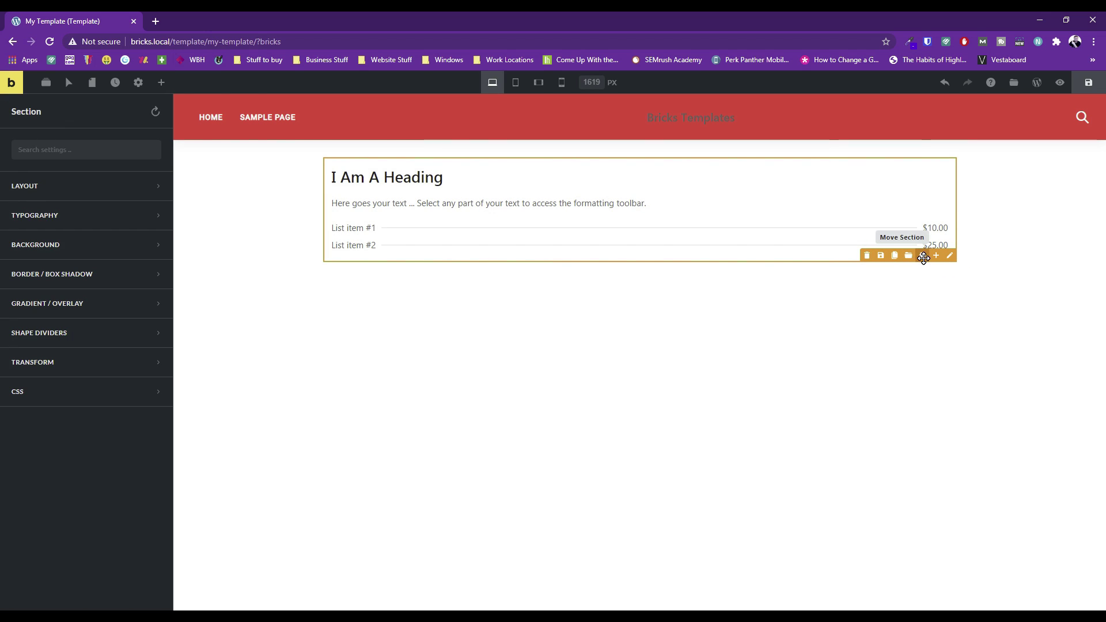
pyautogui.click(935, 258)
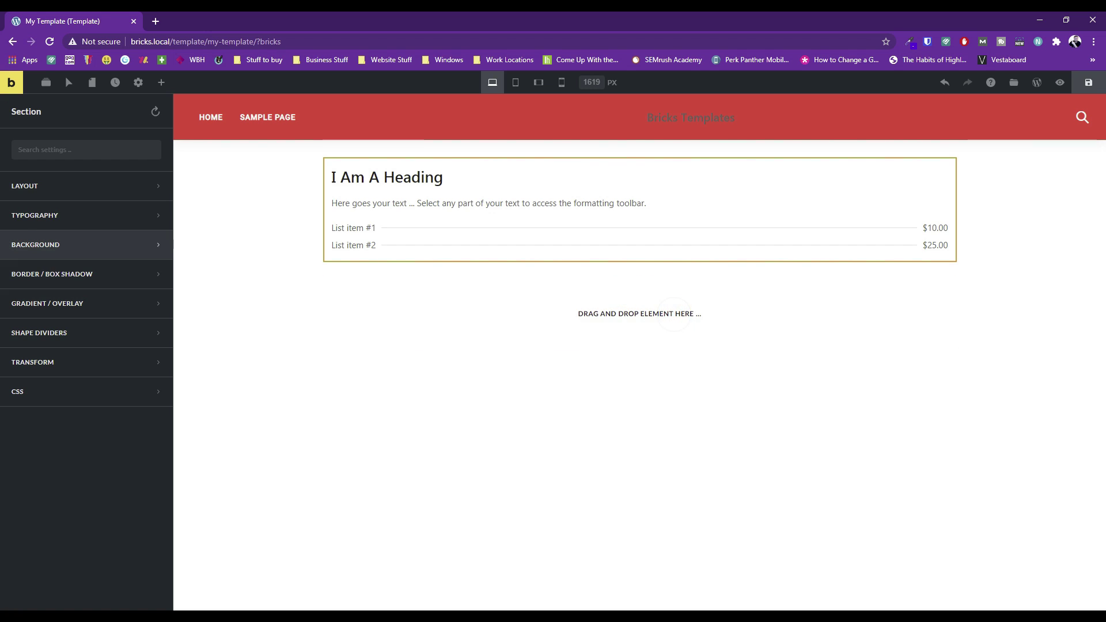
# - Browse the community templates, including the blog, header, footer and hero section designs
pyautogui.click(1014, 82)
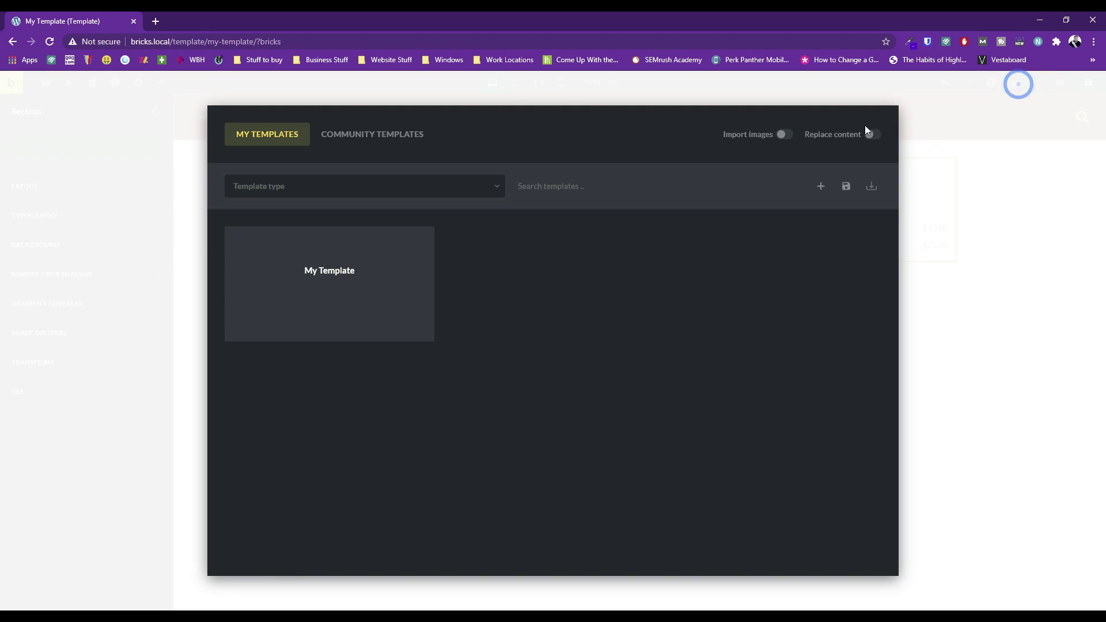
pyautogui.click(372, 133)
pyautogui.scroll(-10, 541, 351)
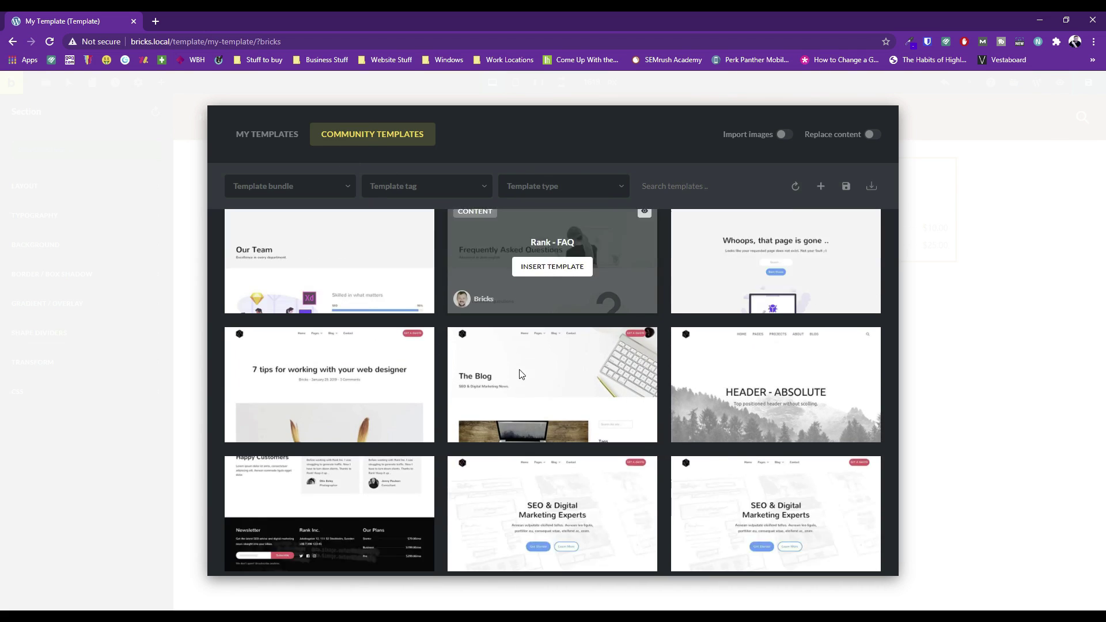
pyautogui.scroll(-4, 517, 371)
pyautogui.scroll(-4, 565, 415)
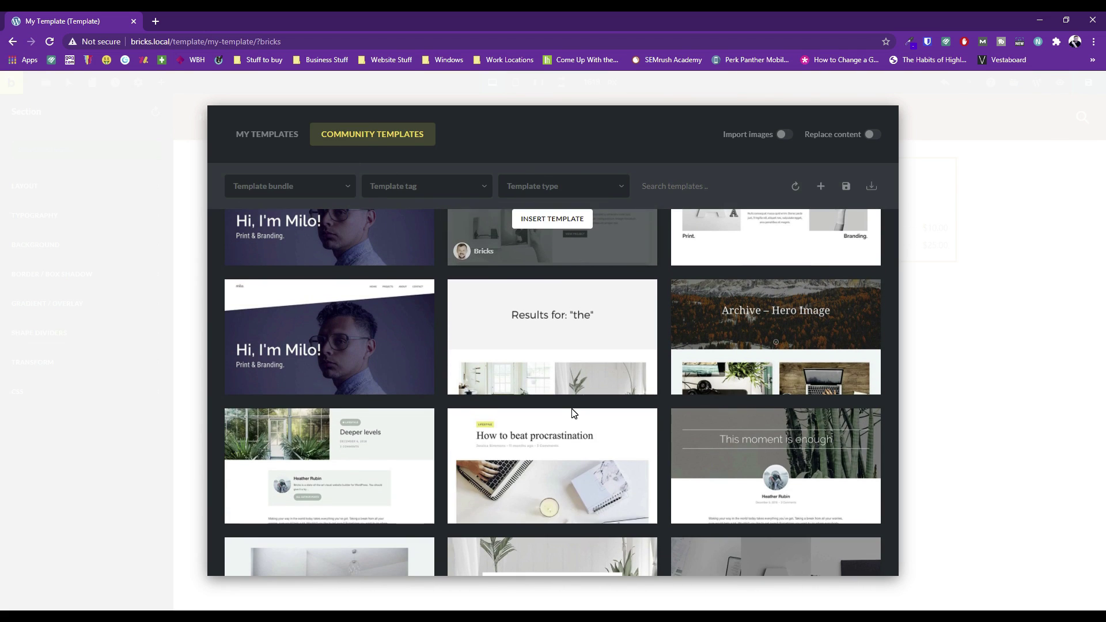
pyautogui.scroll(-4, 537, 434)
pyautogui.scroll(-5, 537, 433)
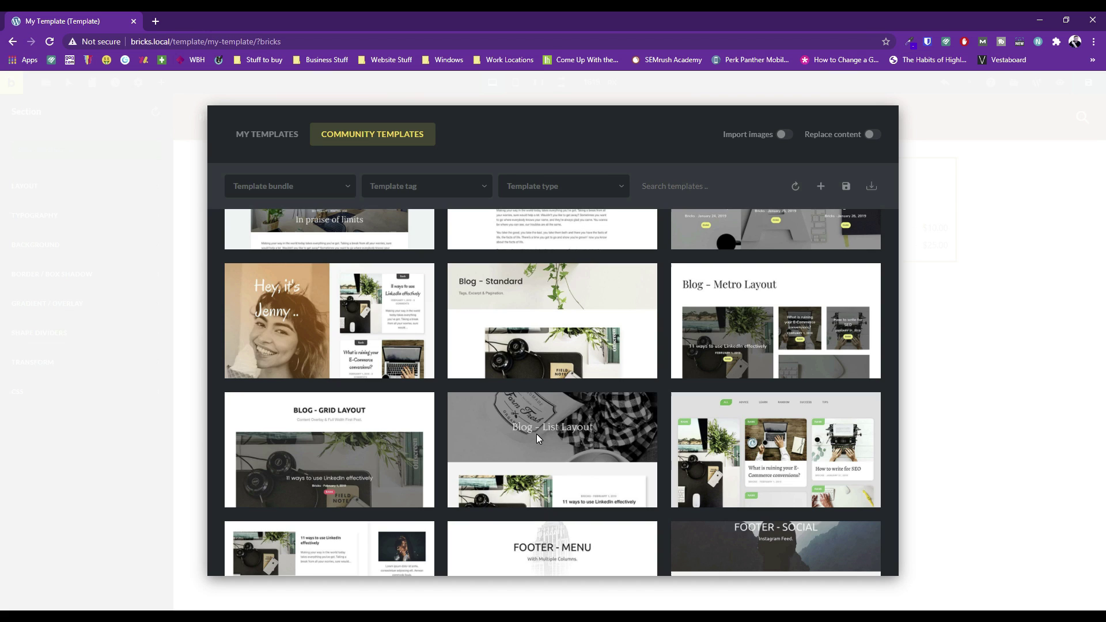
pyautogui.scroll(-3, 538, 435)
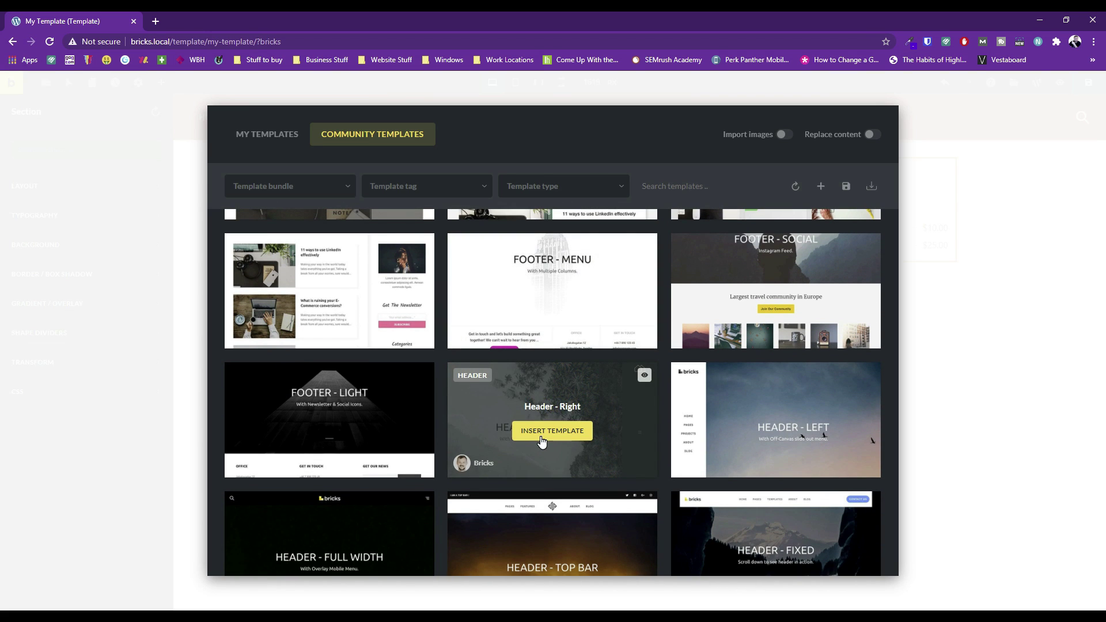
pyautogui.scroll(-3, 666, 403)
pyautogui.scroll(-3, 555, 386)
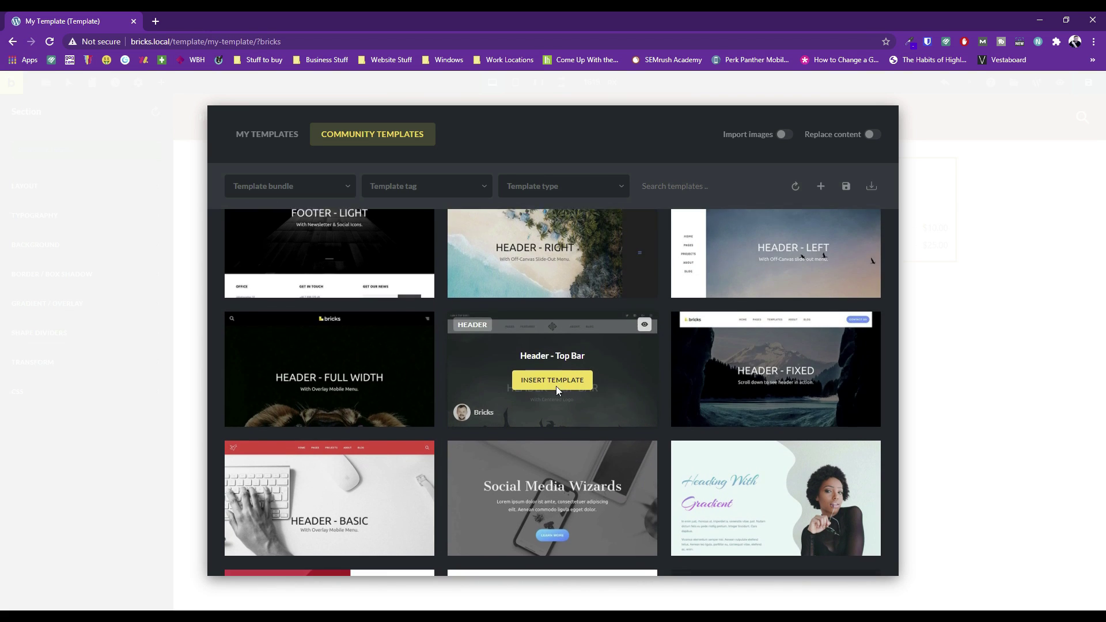
pyautogui.moveTo(329, 400)
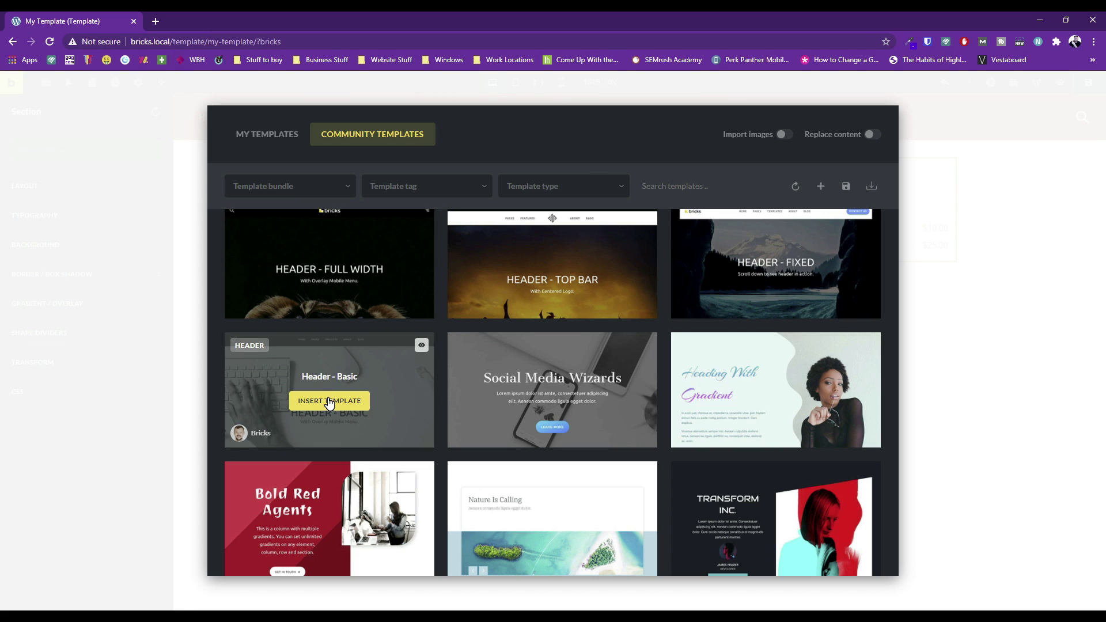
# - Insert the community template "Section - Hero - Photo Overflow #2" into the page
pyautogui.scroll(-3, 751, 420)
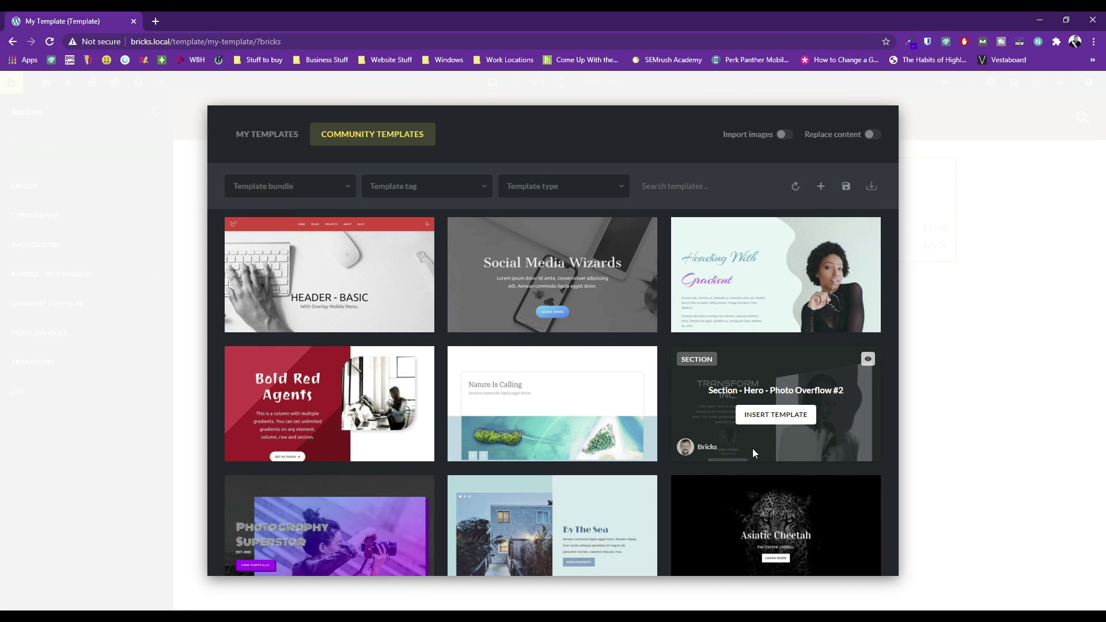
pyautogui.click(773, 420)
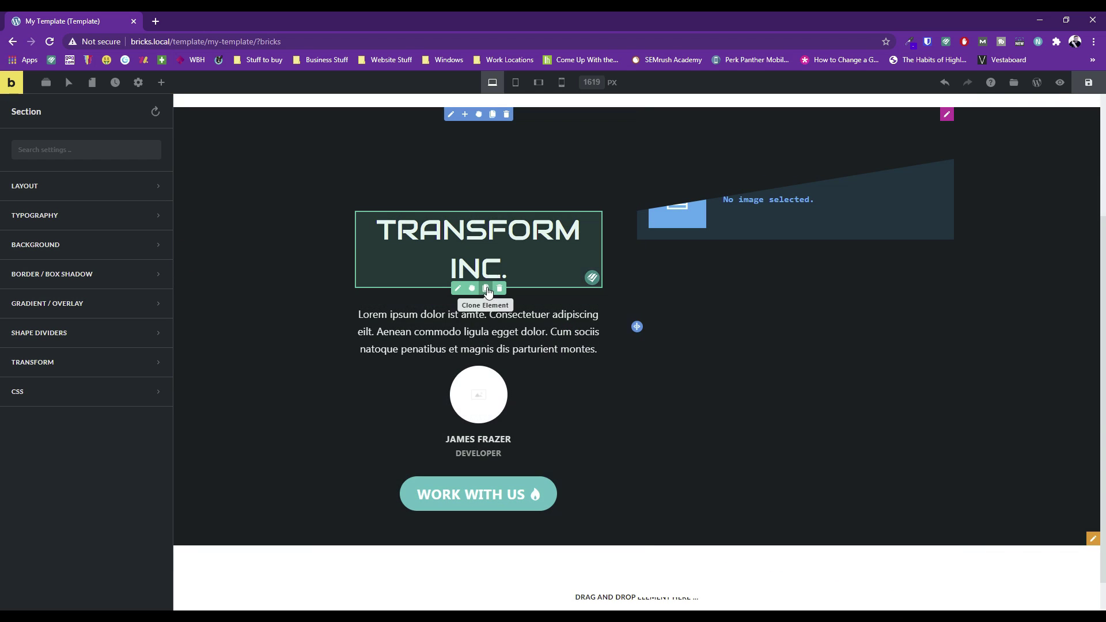
pyautogui.scroll(3, 519, 293)
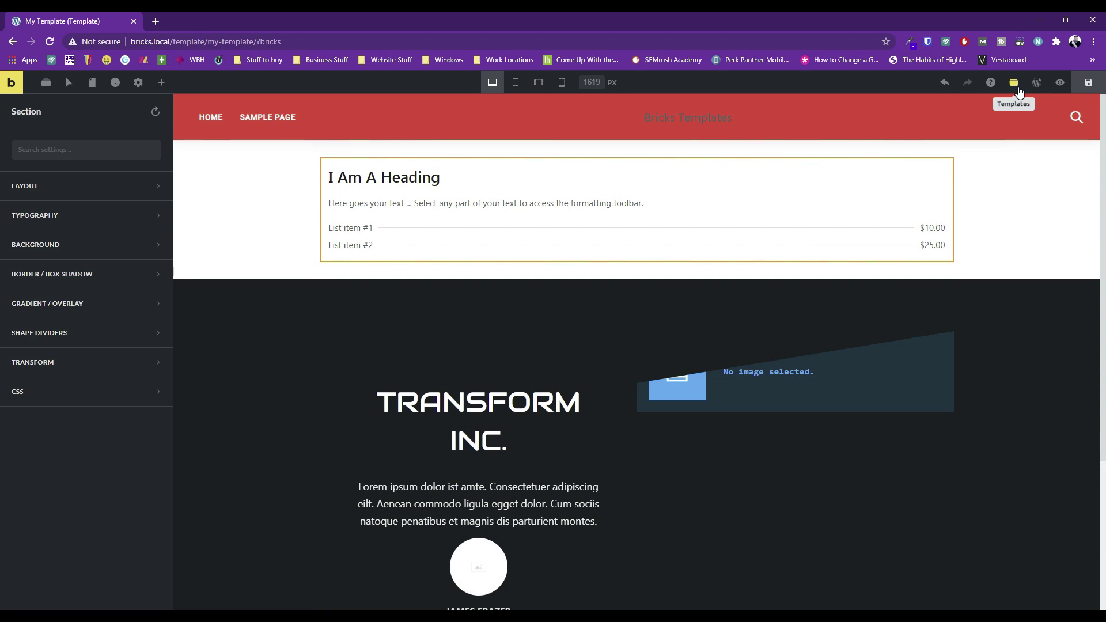
# - Turn on Import images for community templates and insert the "Bold Red Agents" hero section
pyautogui.click(1015, 83)
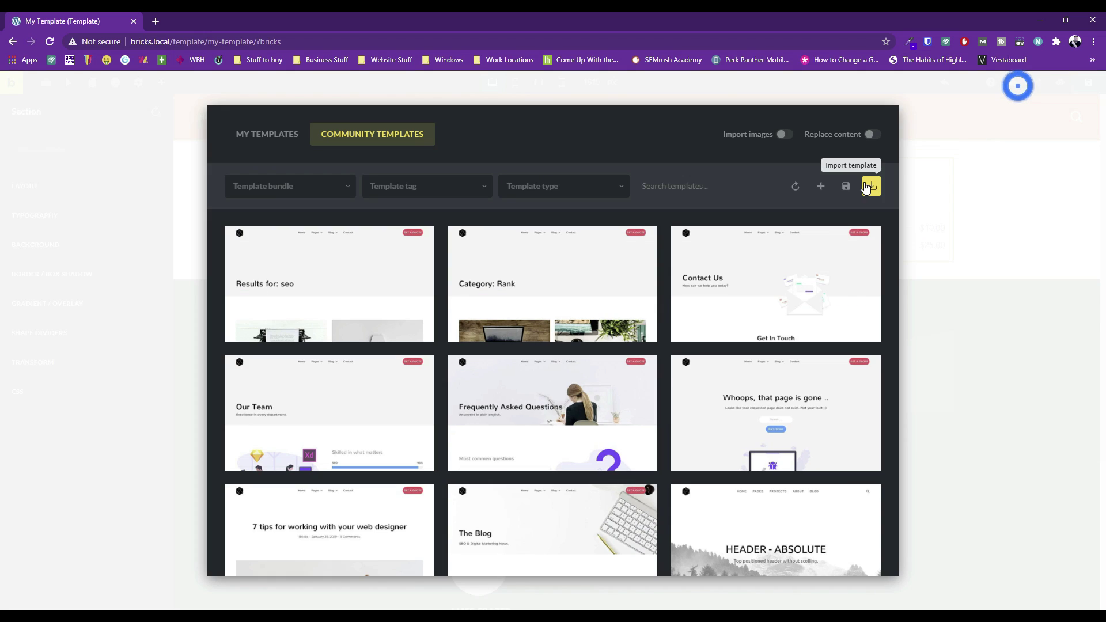
pyautogui.click(783, 136)
pyautogui.scroll(-9, 550, 322)
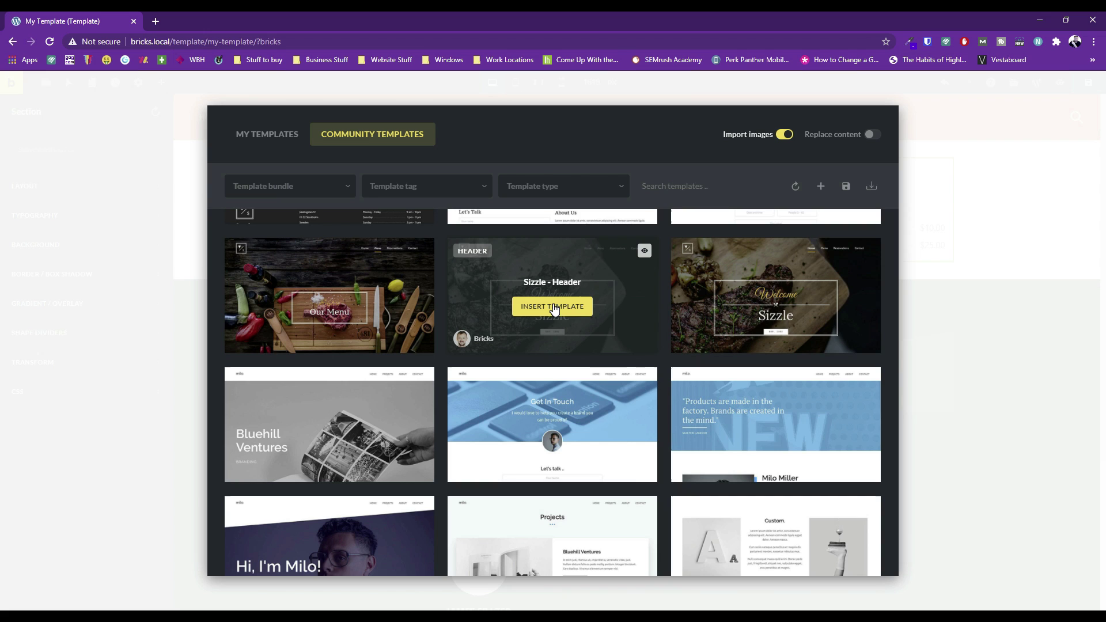
pyautogui.scroll(-15, 549, 333)
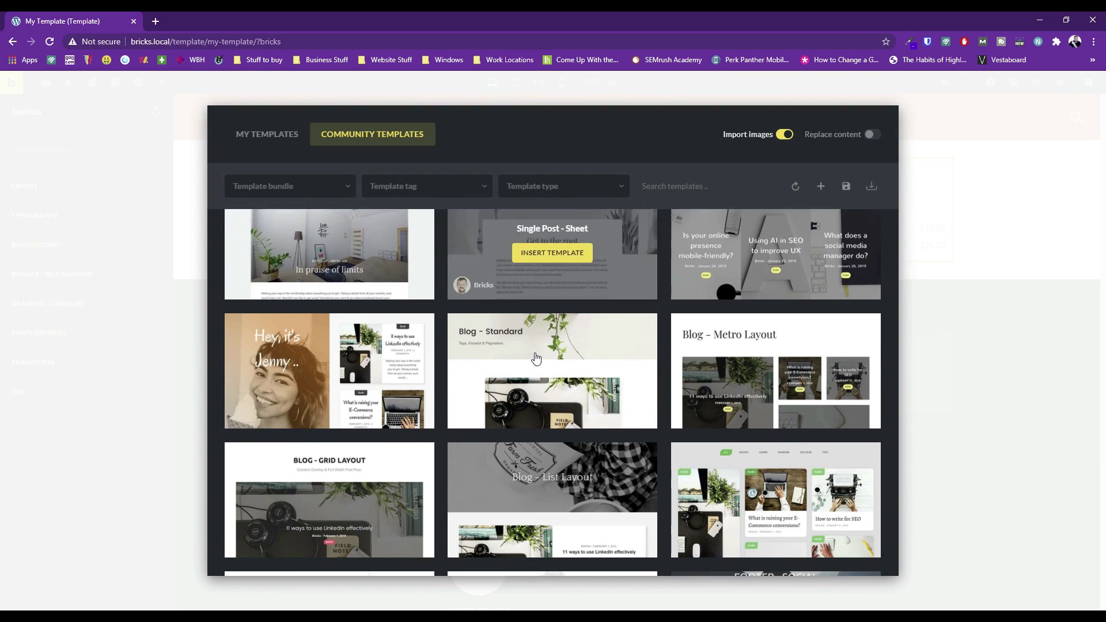
pyautogui.scroll(-5, 534, 354)
pyautogui.scroll(-4, 487, 397)
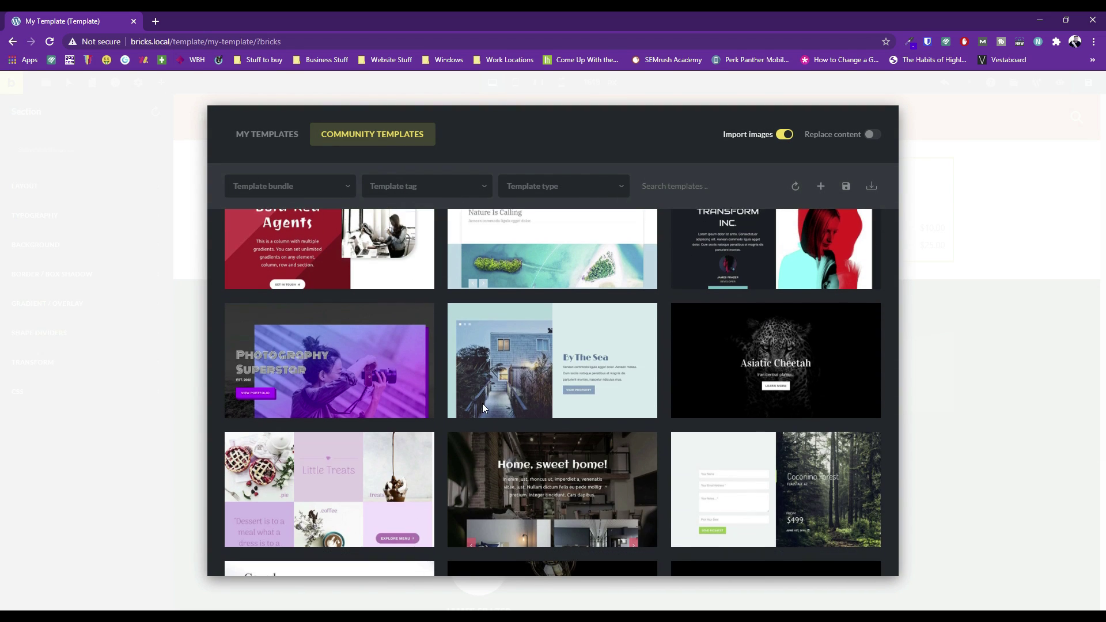
pyautogui.scroll(3, 482, 408)
pyautogui.click(328, 412)
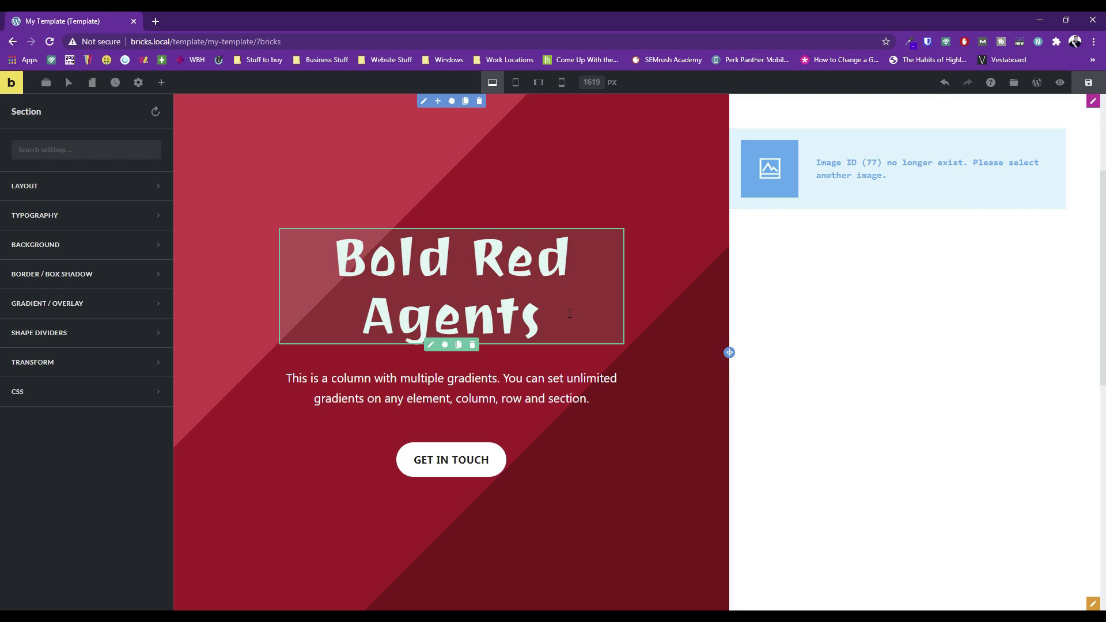
# - Examine the inserted "Bold Red Agents" and "Transform Inc." sections, including their image areas, on the desktop layout
pyautogui.scroll(-2, 512, 339)
pyautogui.scroll(-4, 506, 337)
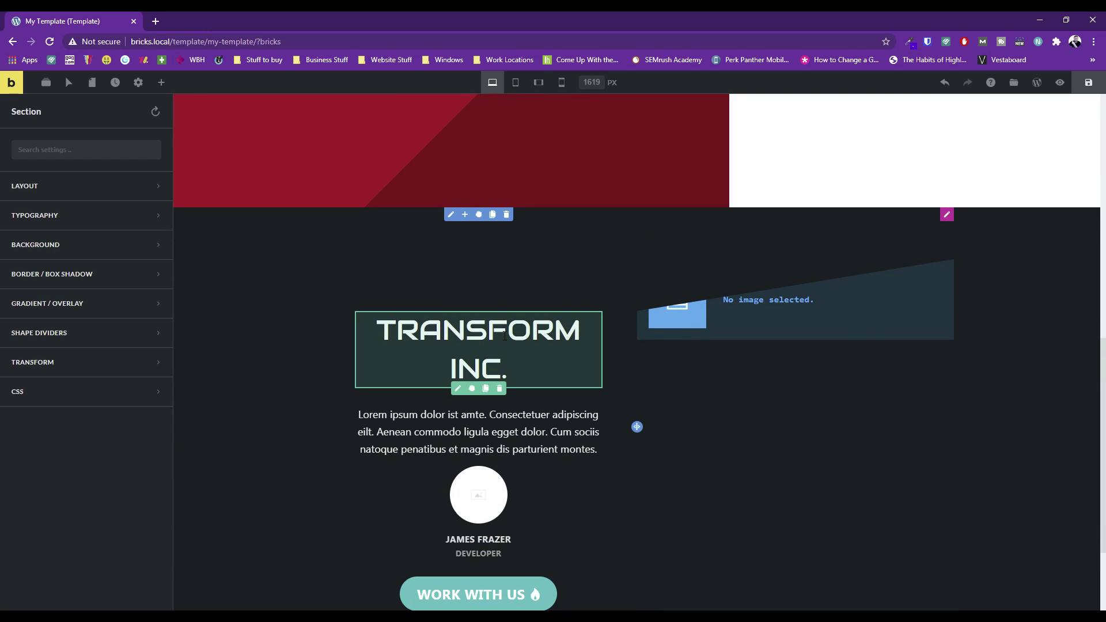
pyautogui.scroll(1, 504, 335)
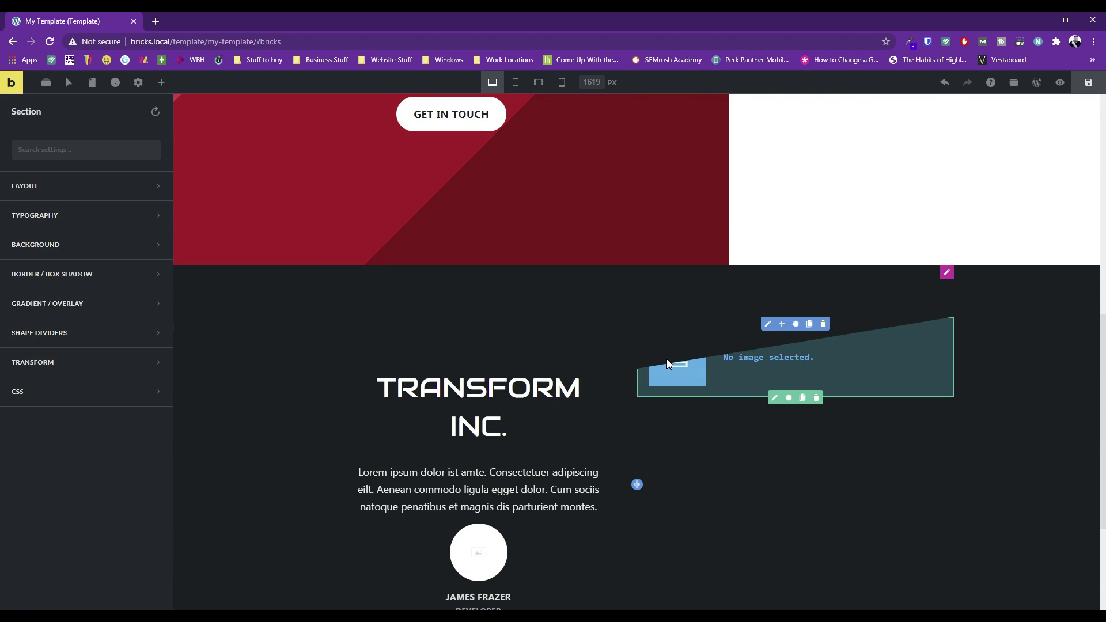
pyautogui.scroll(2, 784, 375)
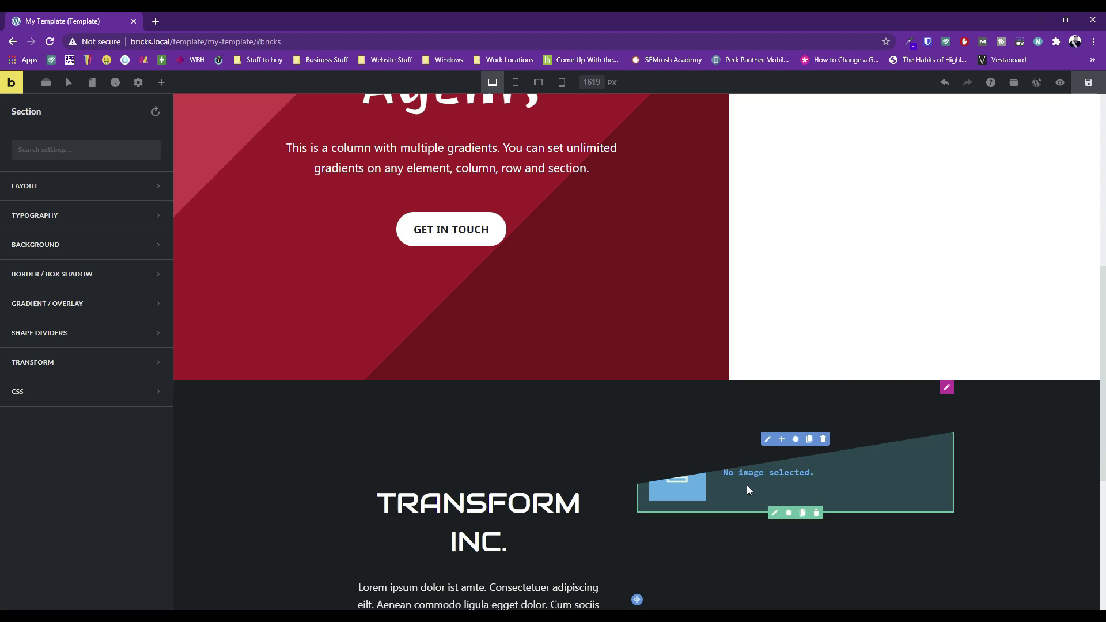
pyautogui.scroll(5, 716, 402)
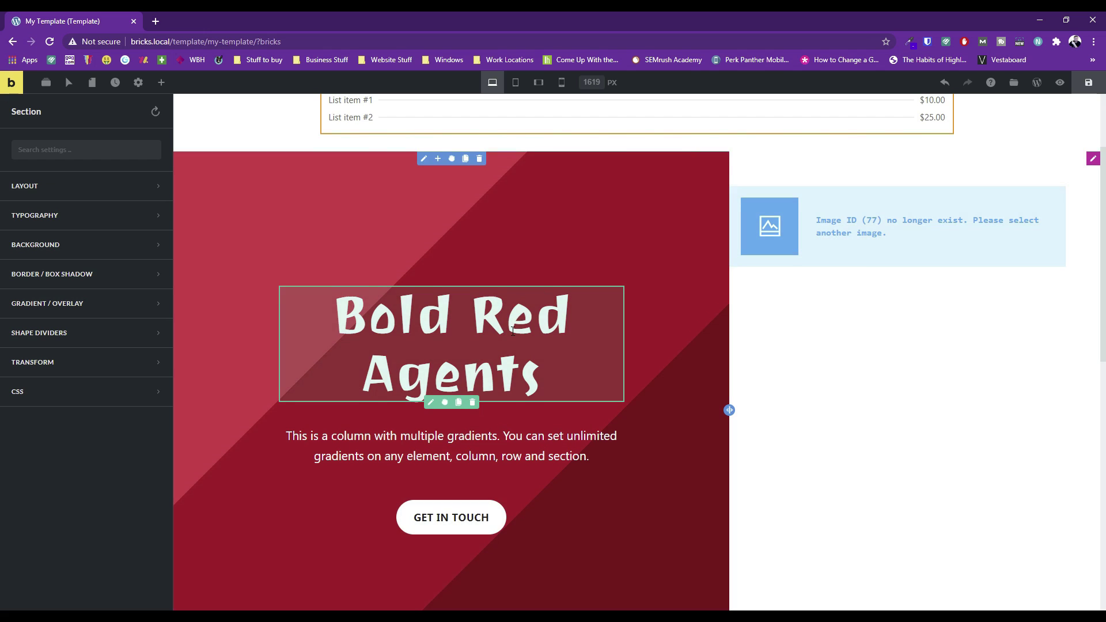
pyautogui.scroll(-2, 679, 346)
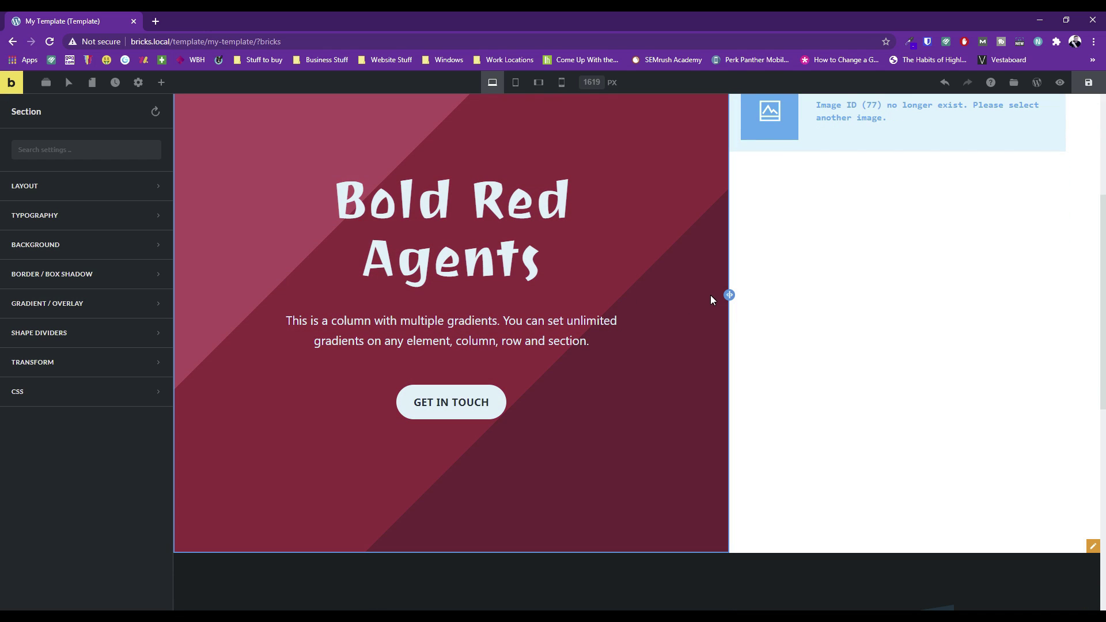
pyautogui.scroll(-8, 608, 386)
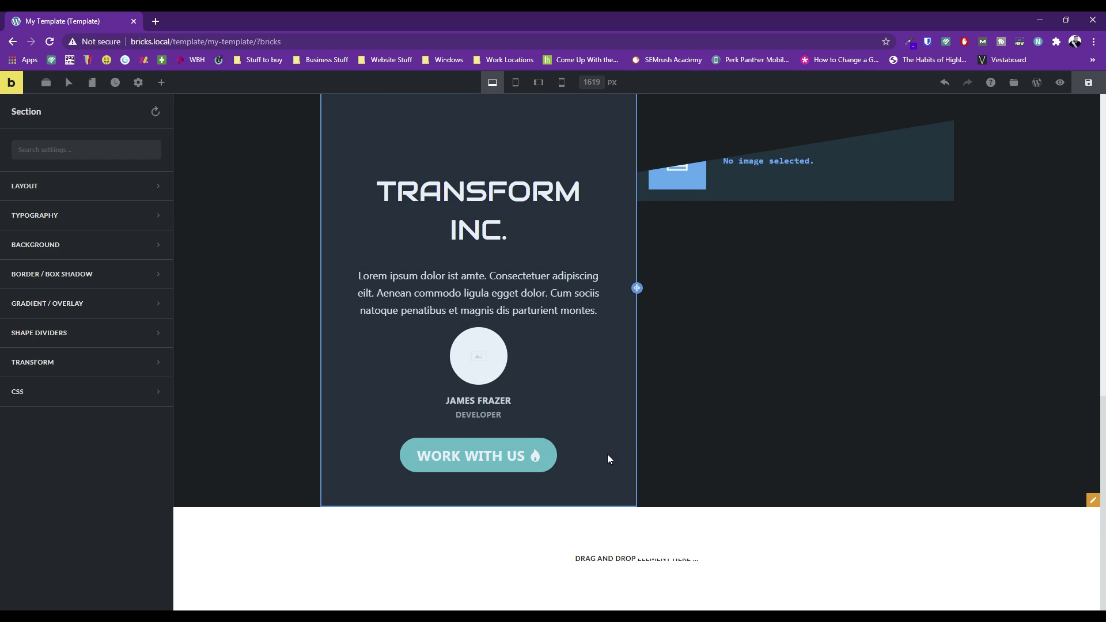
pyautogui.scroll(12, 653, 336)
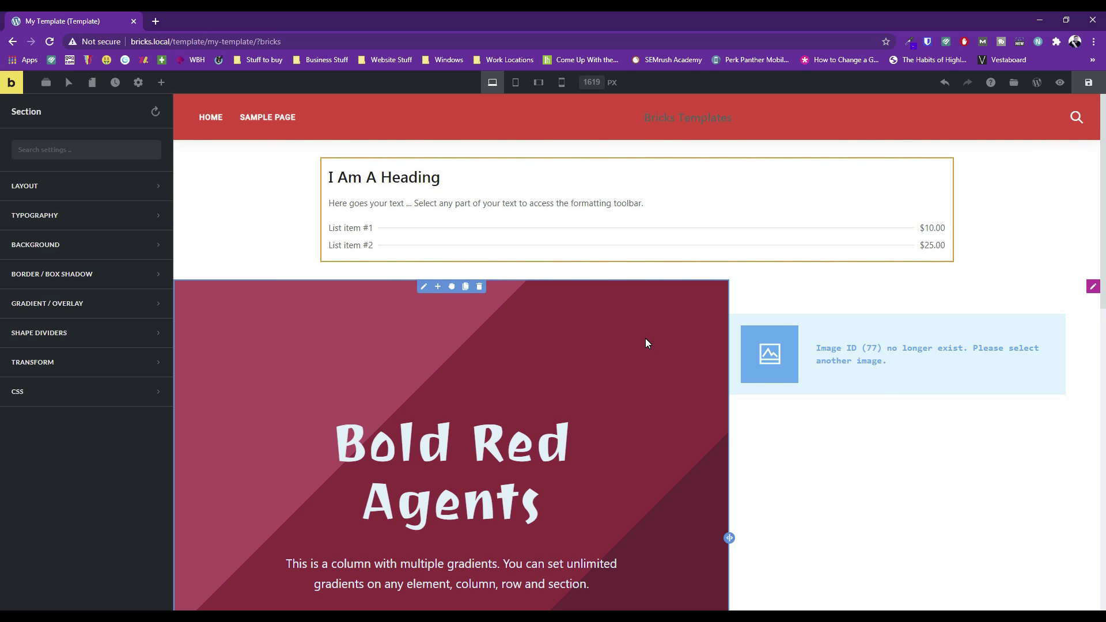
# - Preview the page at the tablet and mobile landscape breakpoints, and review its sections at 767 px
pyautogui.click(515, 82)
pyautogui.click(536, 90)
pyautogui.scroll(-5, 656, 240)
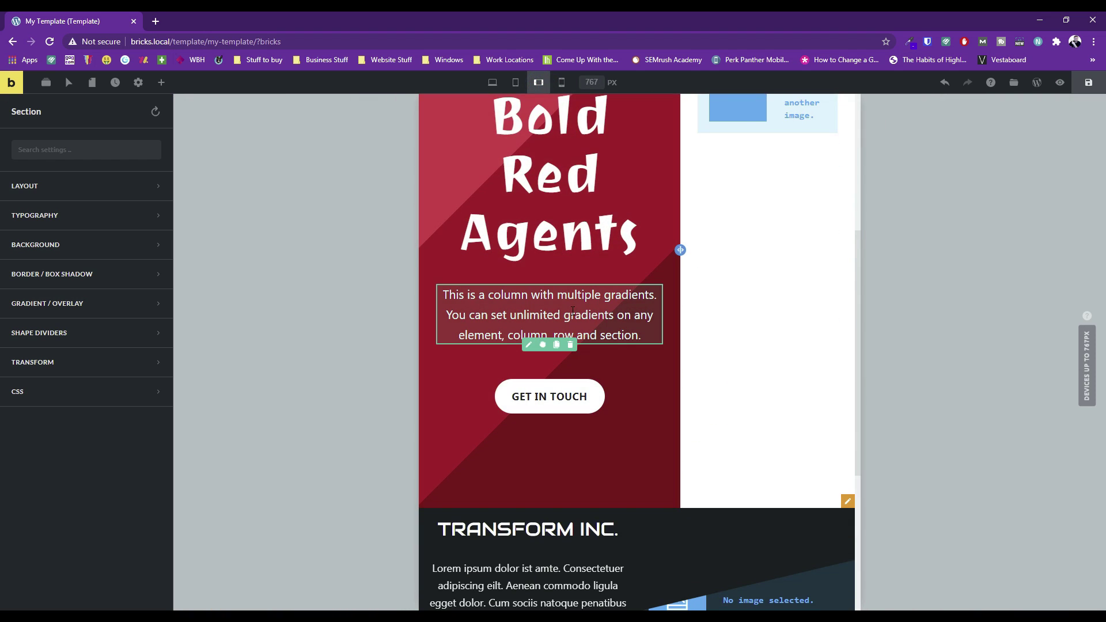
pyautogui.scroll(-5, 596, 389)
pyautogui.scroll(10, 597, 389)
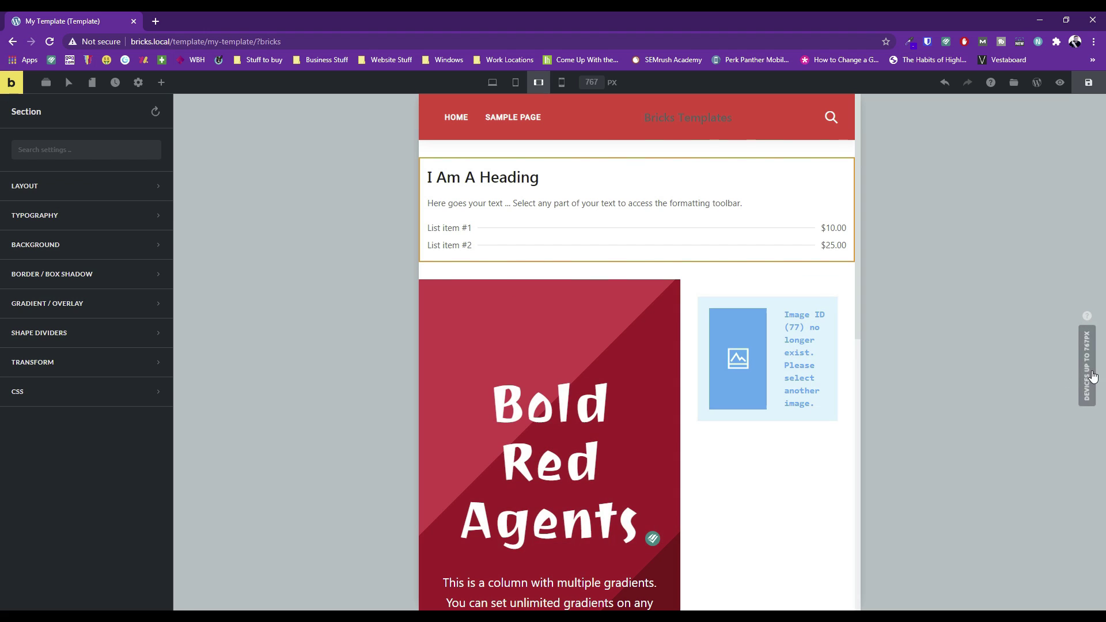
# - Preview the page's sections at the 478 px mobile portrait breakpoint, and return to the desktop view
pyautogui.click(554, 83)
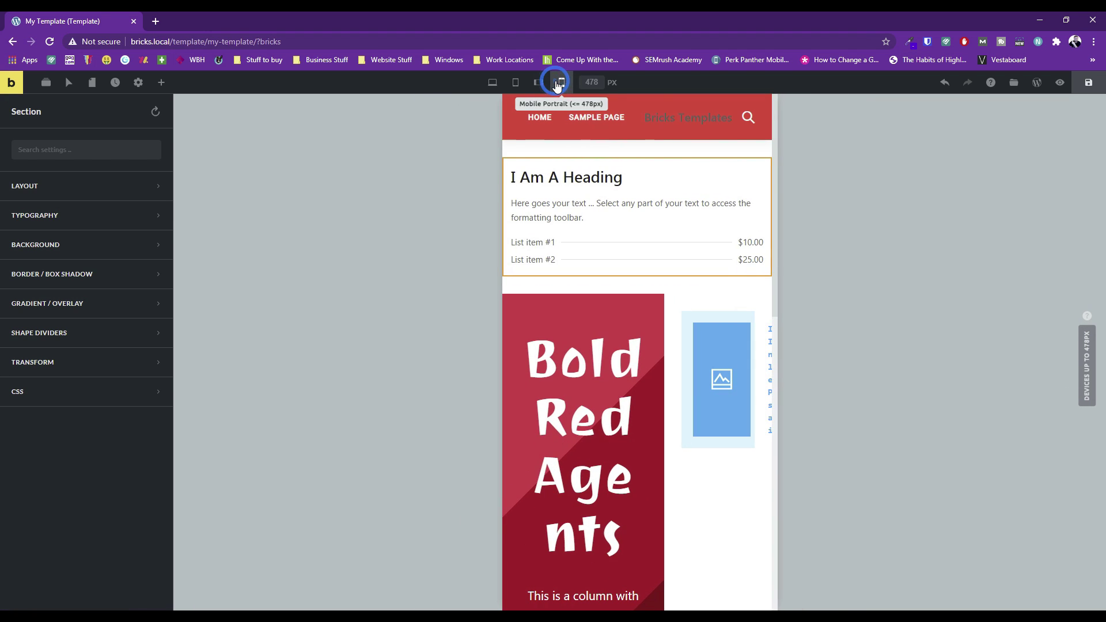
pyautogui.scroll(-10, 528, 406)
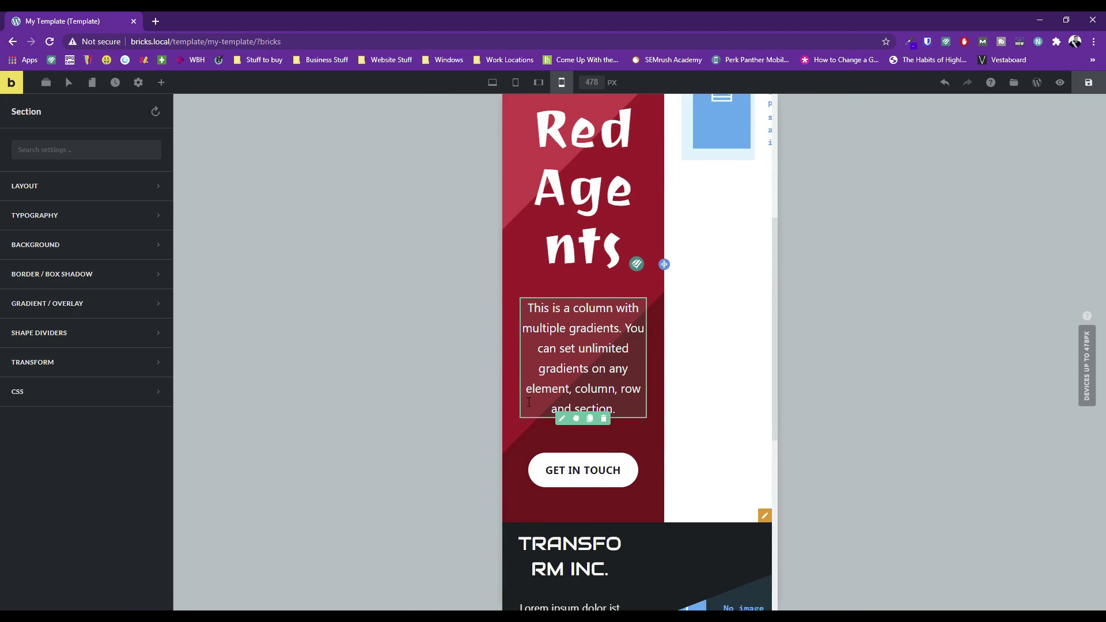
pyautogui.scroll(10, 529, 404)
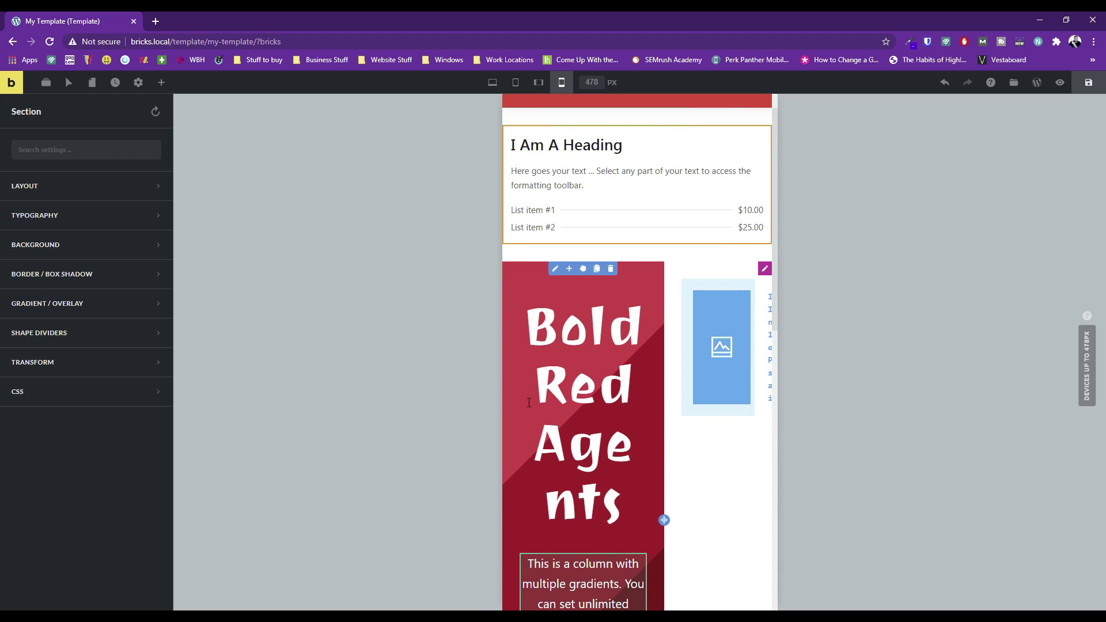
pyautogui.click(493, 82)
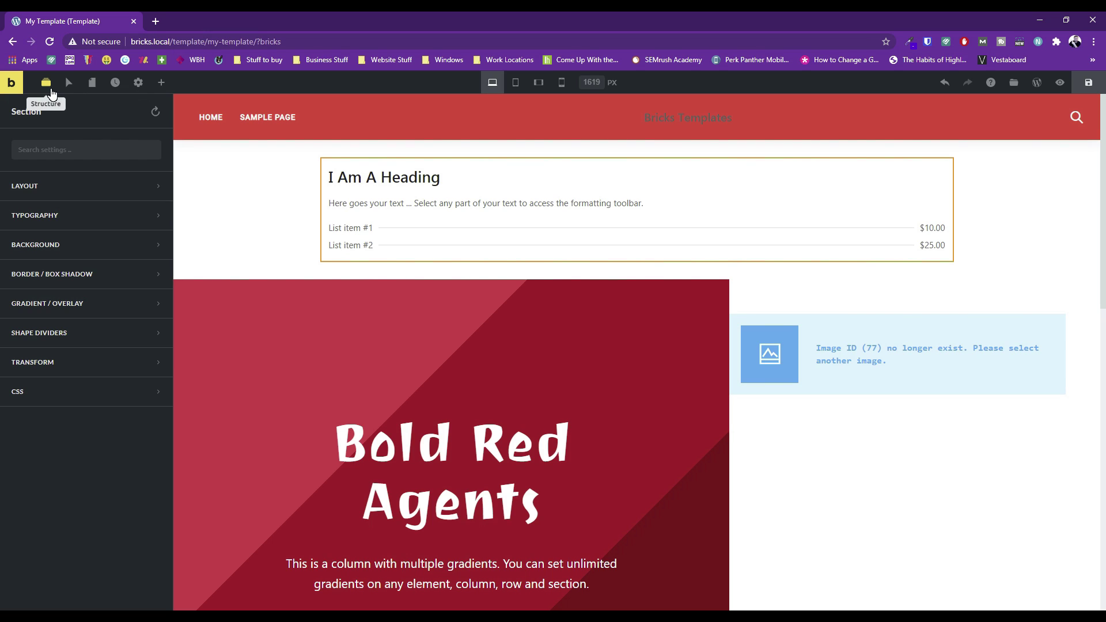
# - Review the template's section structure and saved revisions, and switch to editing the Privacy Policy page
pyautogui.click(50, 87)
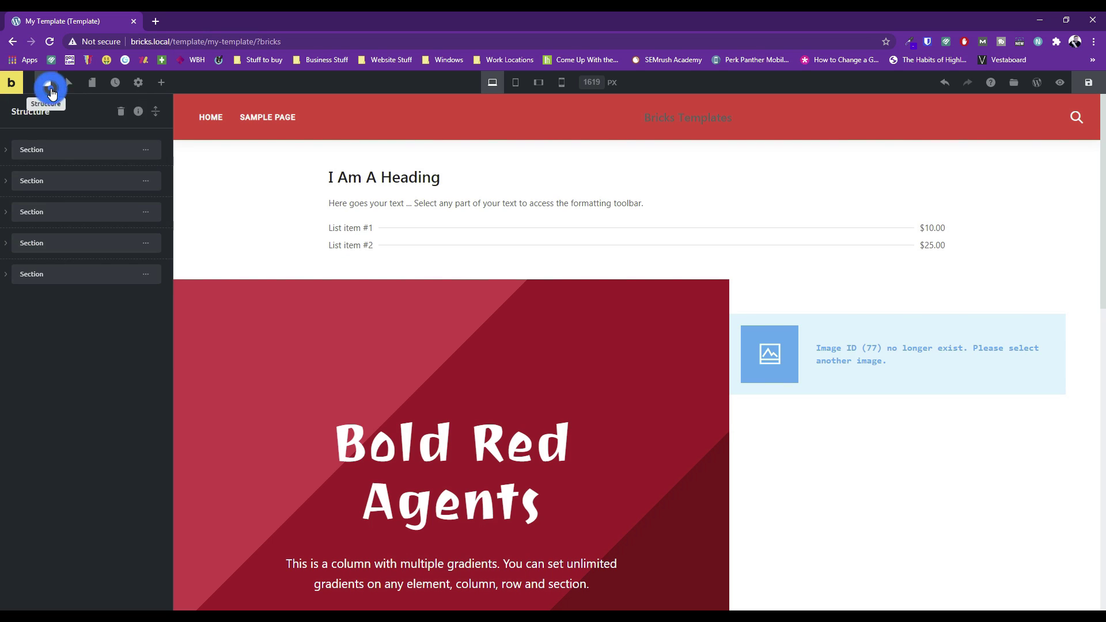
pyautogui.click(116, 83)
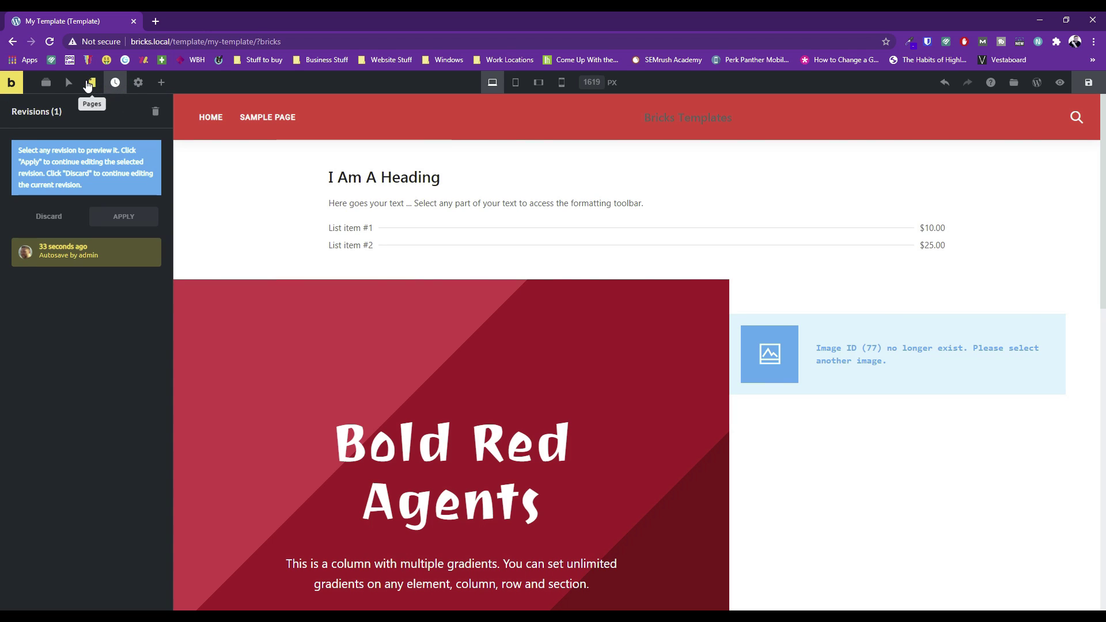
pyautogui.click(89, 83)
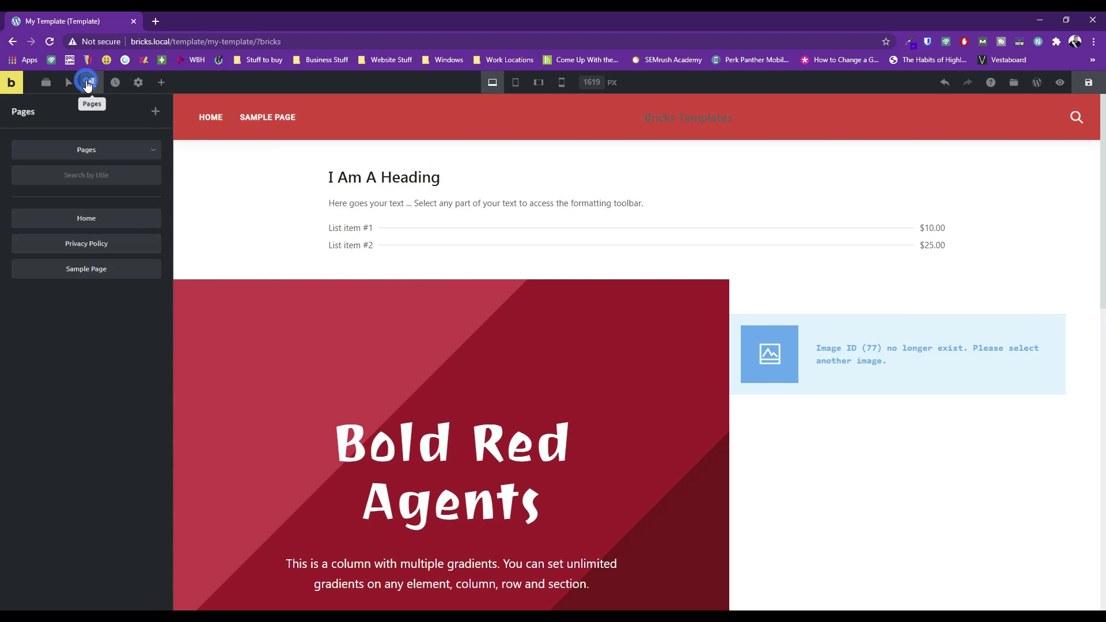
pyautogui.click(70, 249)
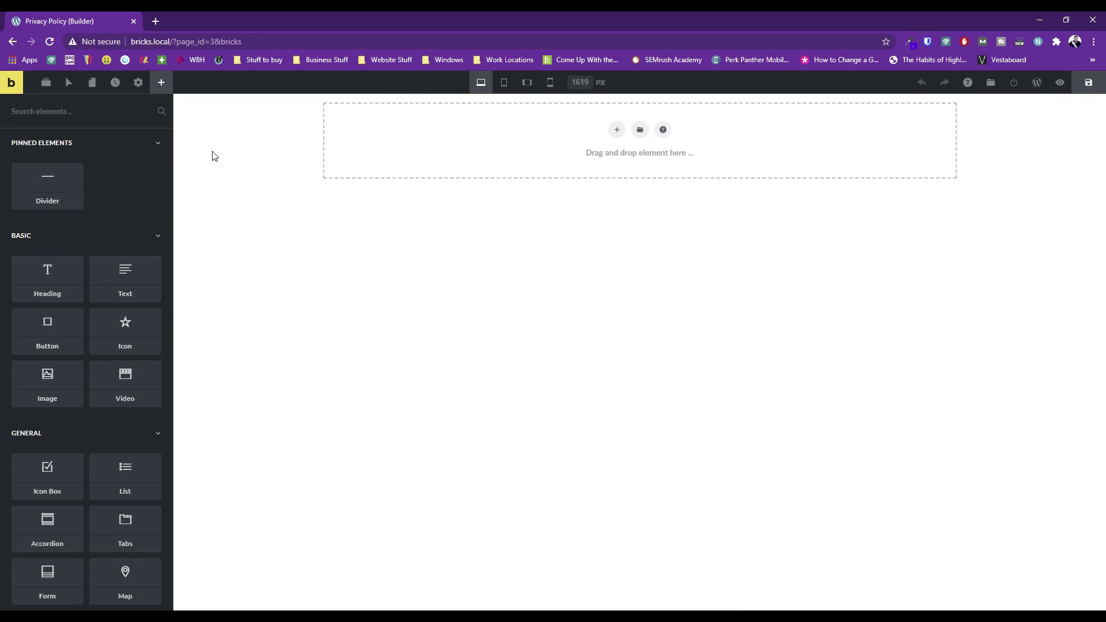
# - Check the post types offered in the builder's page list, including Pages, while the Privacy Policy page is being edited
pyautogui.click(93, 87)
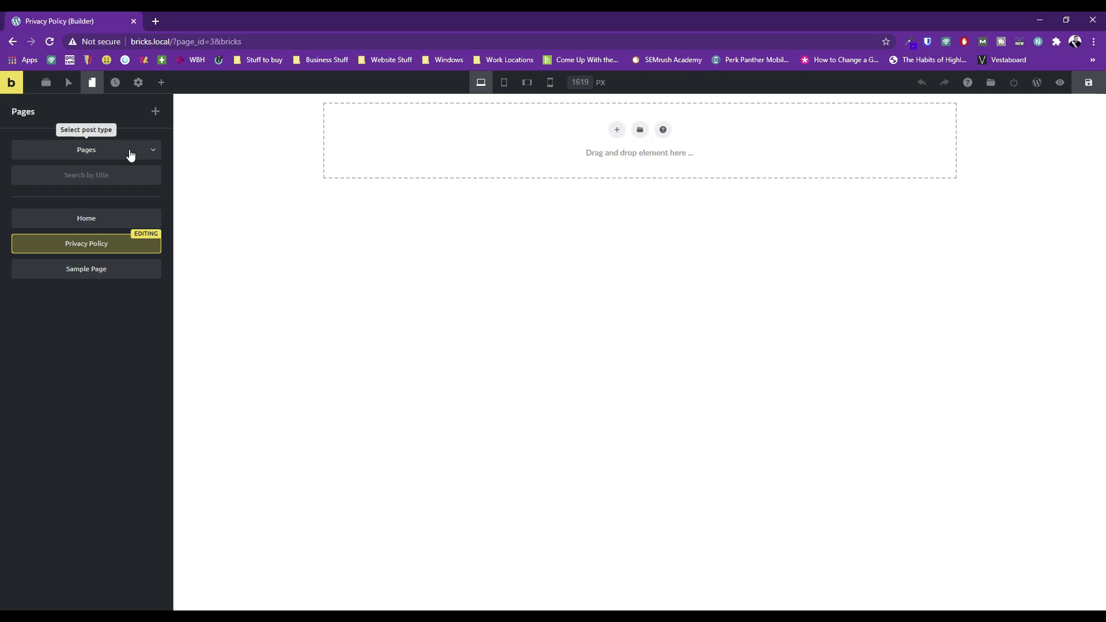
pyautogui.click(135, 150)
pyautogui.click(91, 174)
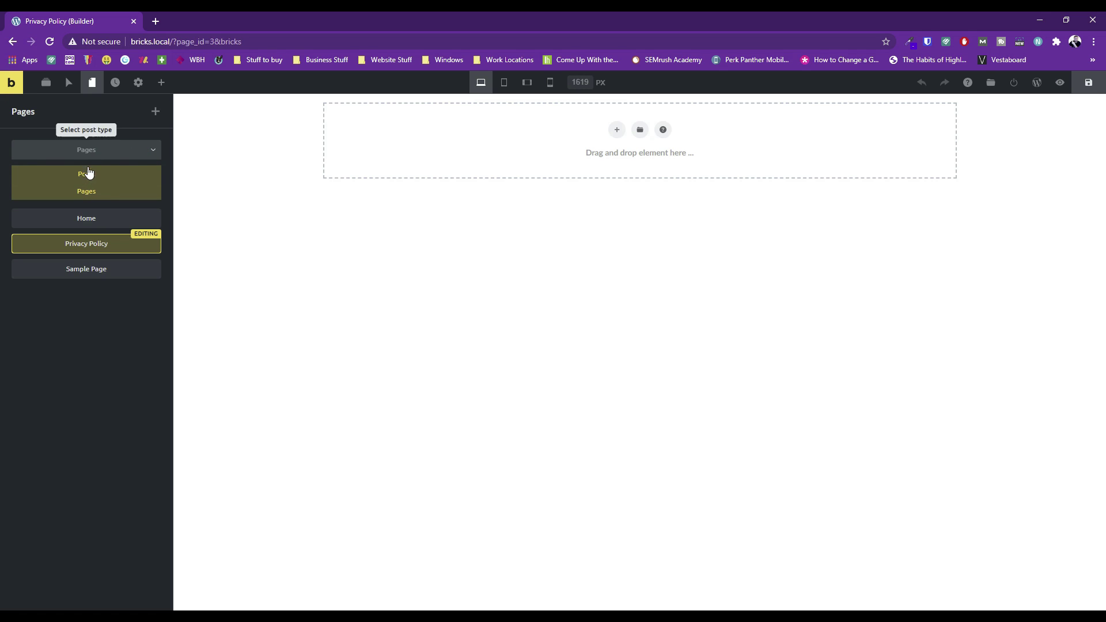
pyautogui.click(84, 116)
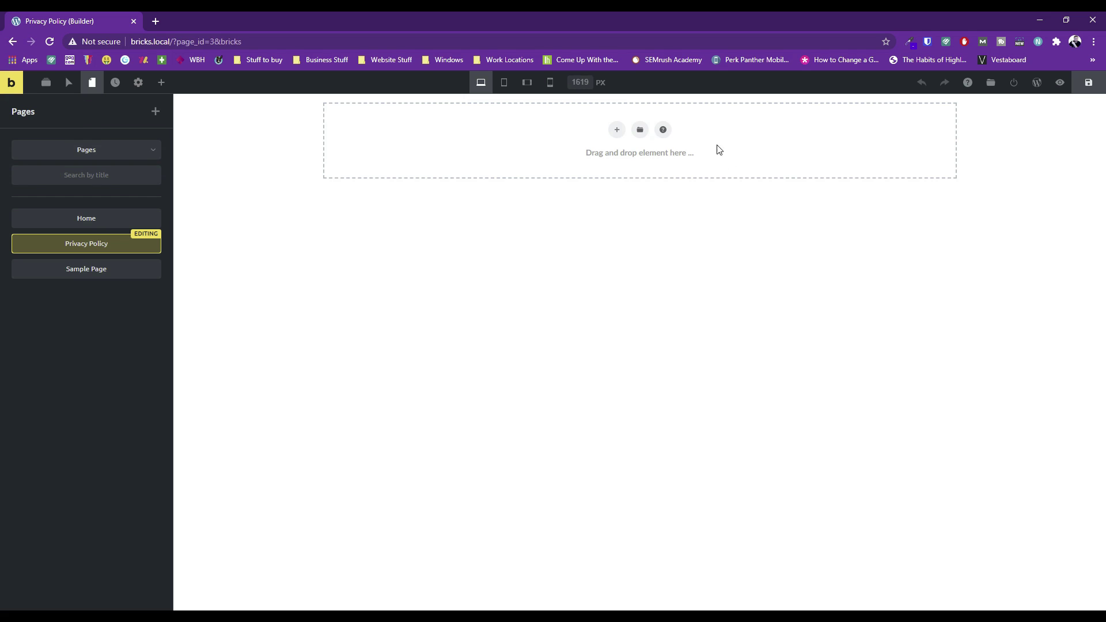